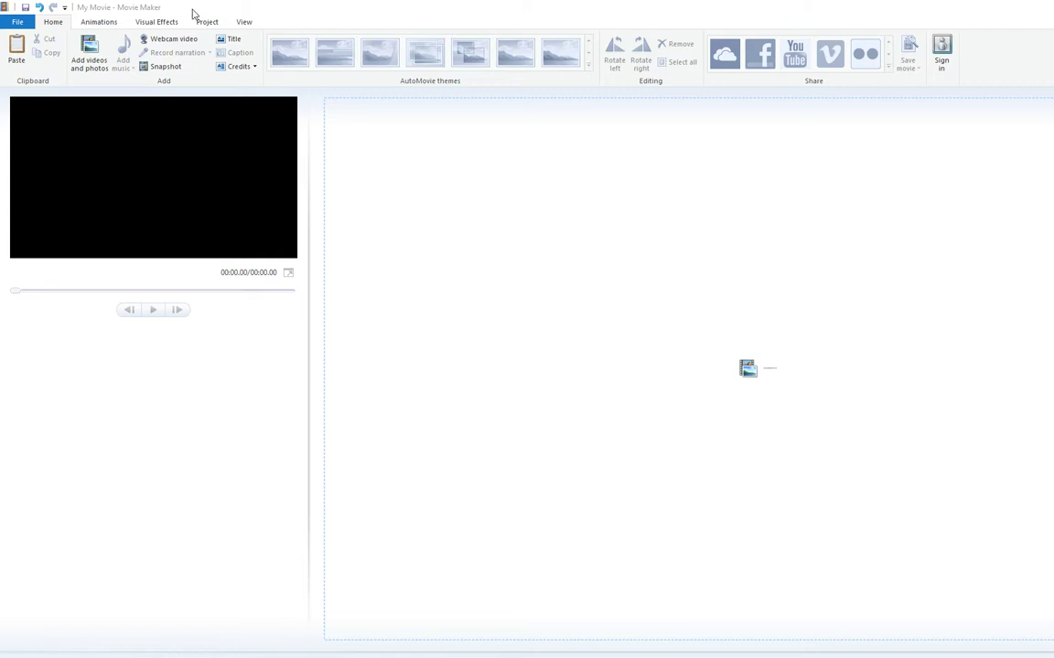
left_click(92, 67)
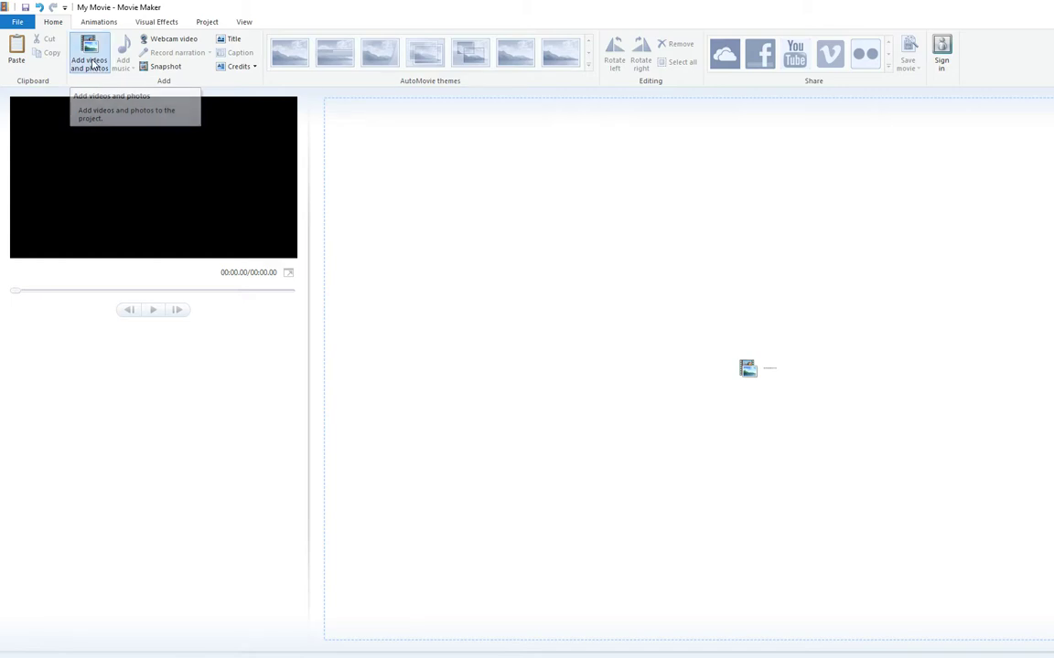
left_click_drag(223, 19, 301, 199)
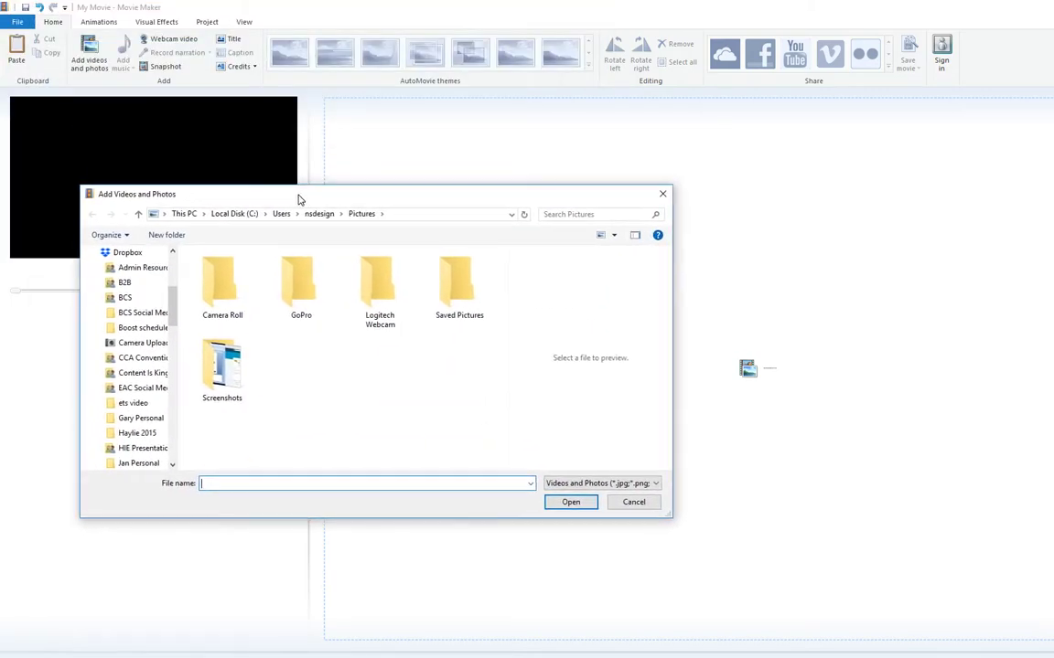
left_click(662, 196)
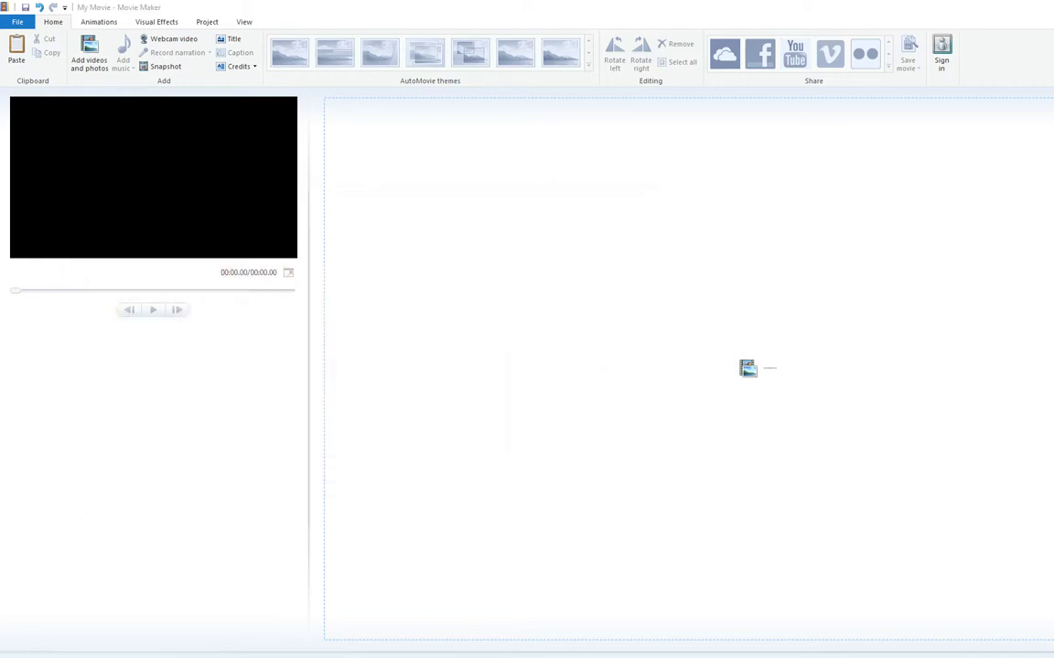
Step: Add all the video clips from the Video Workshop folder to the movie project
left_click_drag(0, 329, 93, 216)
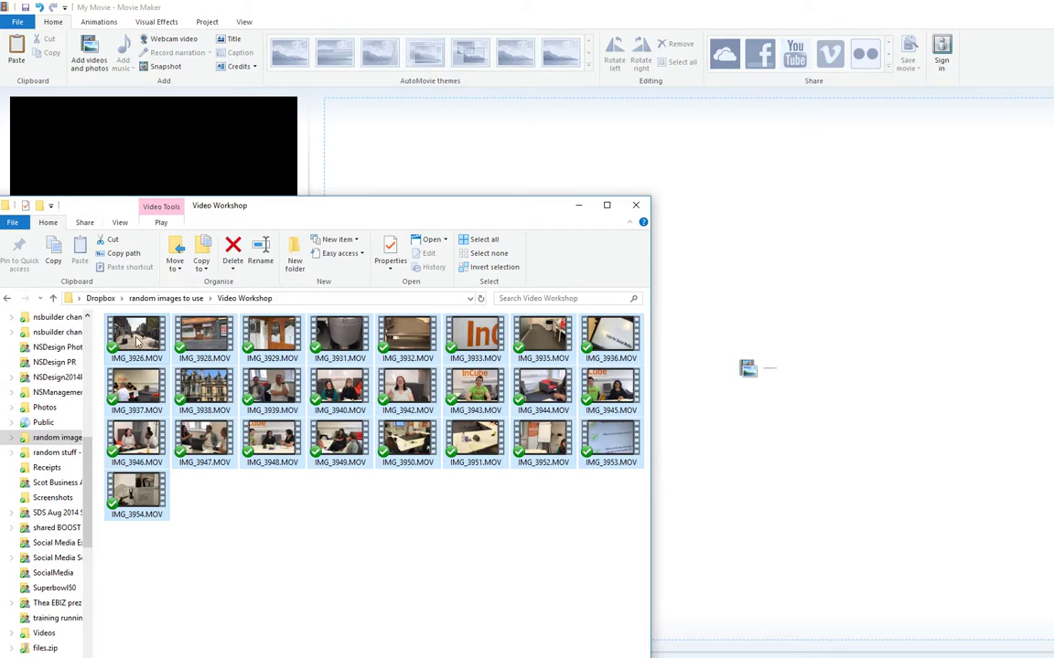
left_click(189, 529)
key("ctrl+a")
left_click_drag(157, 336, 795, 214)
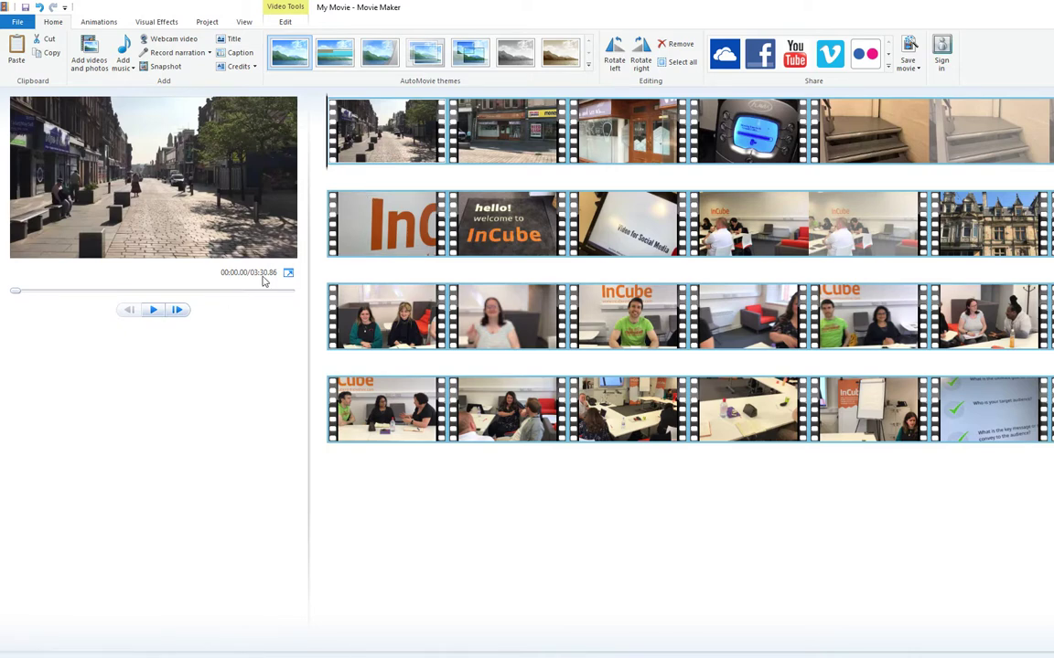
Step: Play the opening clips and scrub through the rest of the footage to the end of the movie
left_click(153, 310)
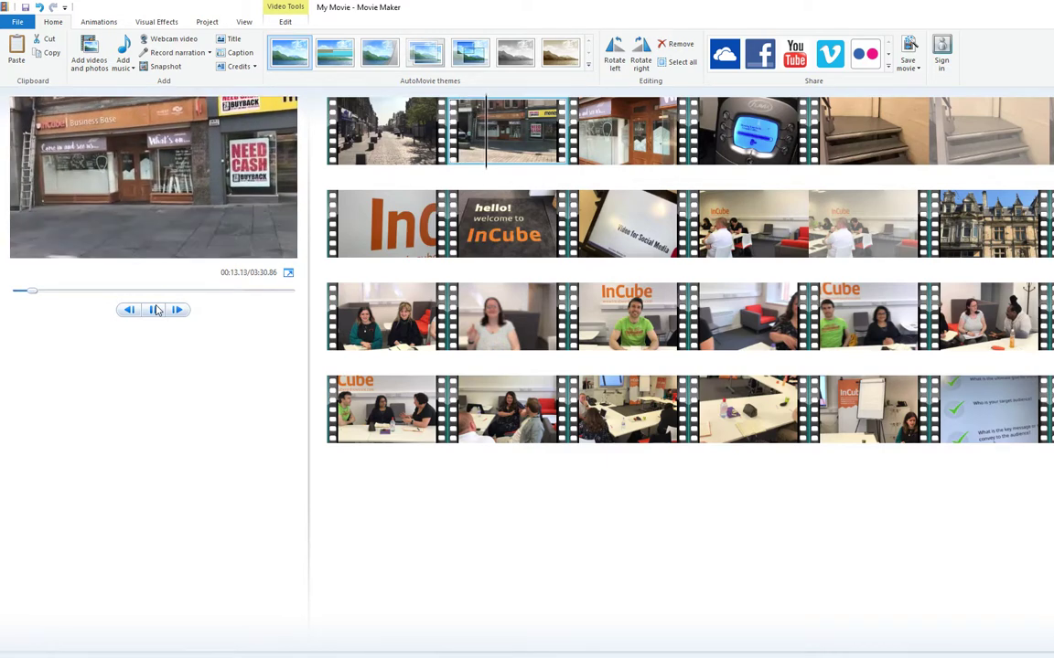
left_click(153, 313)
left_click_drag(507, 155, 1052, 260)
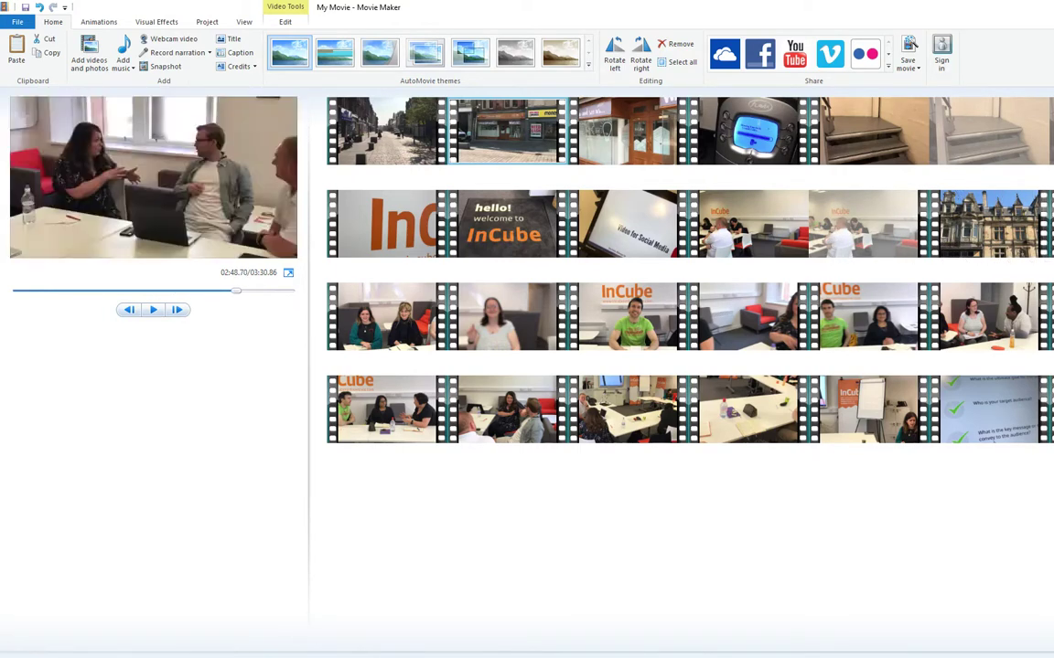
left_click_drag(375, 320, 1053, 435)
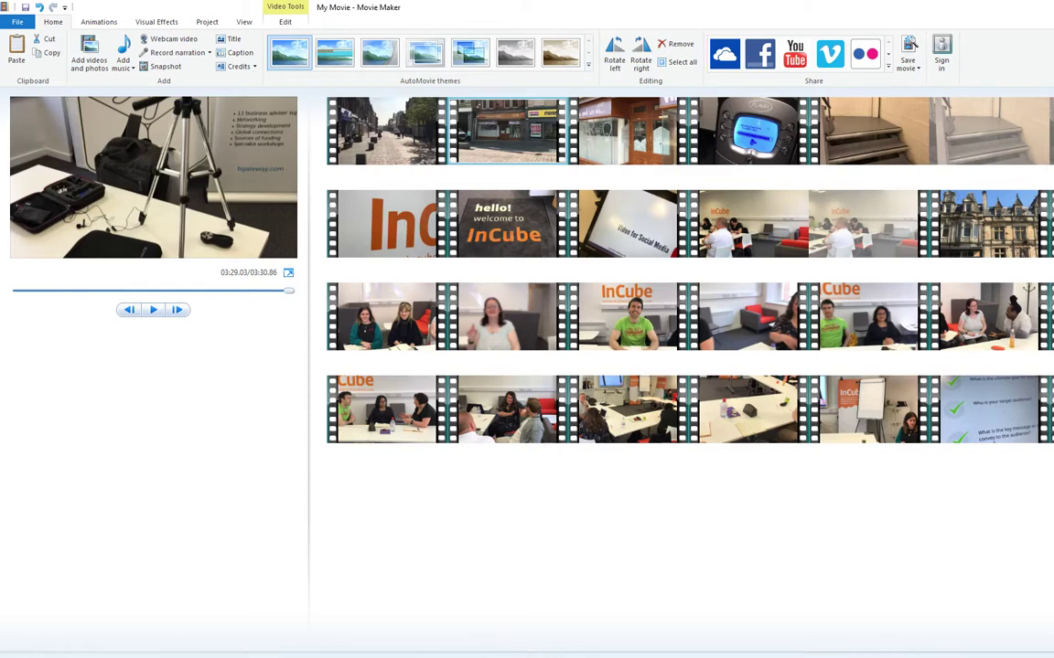
Step: Play the first few seconds of the opening street clip and return to the start of the movie
left_click(359, 340)
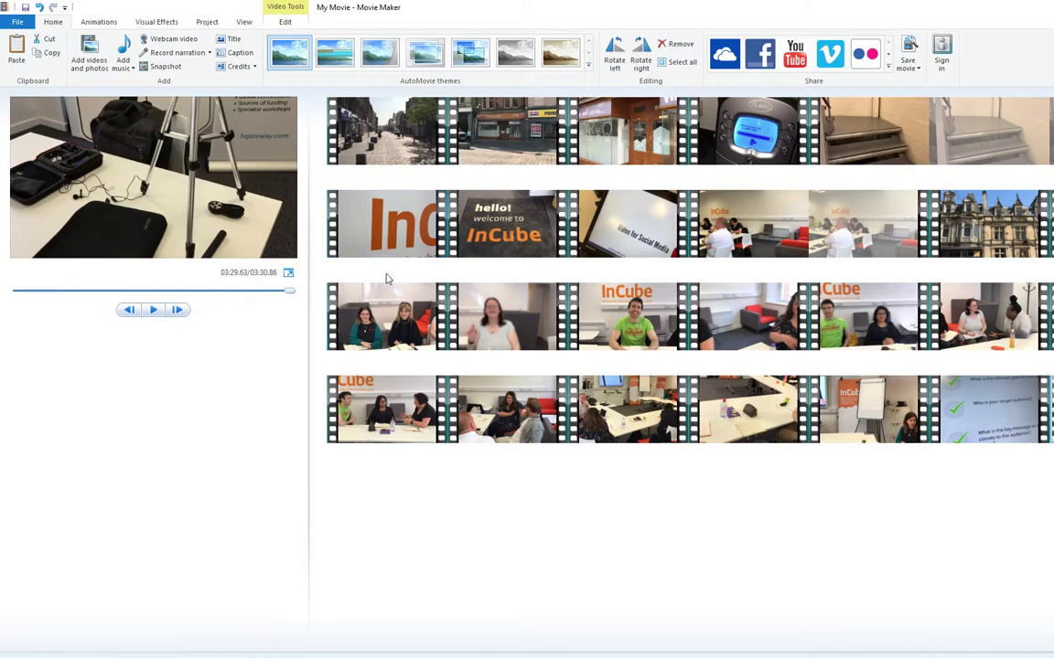
left_click(381, 148)
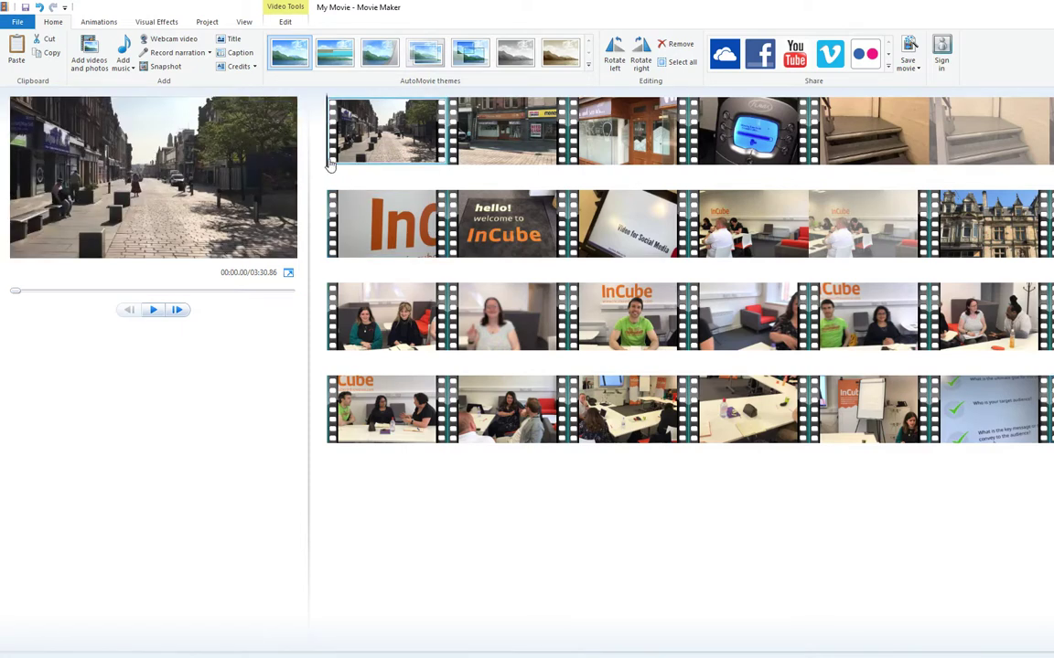
left_click(152, 310)
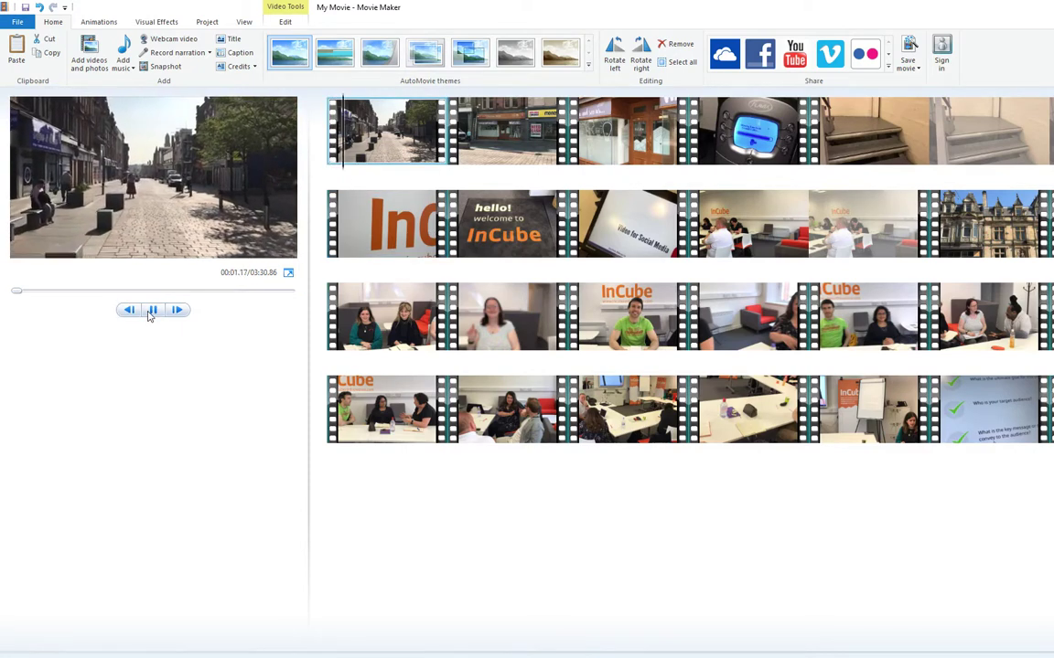
left_click(151, 311)
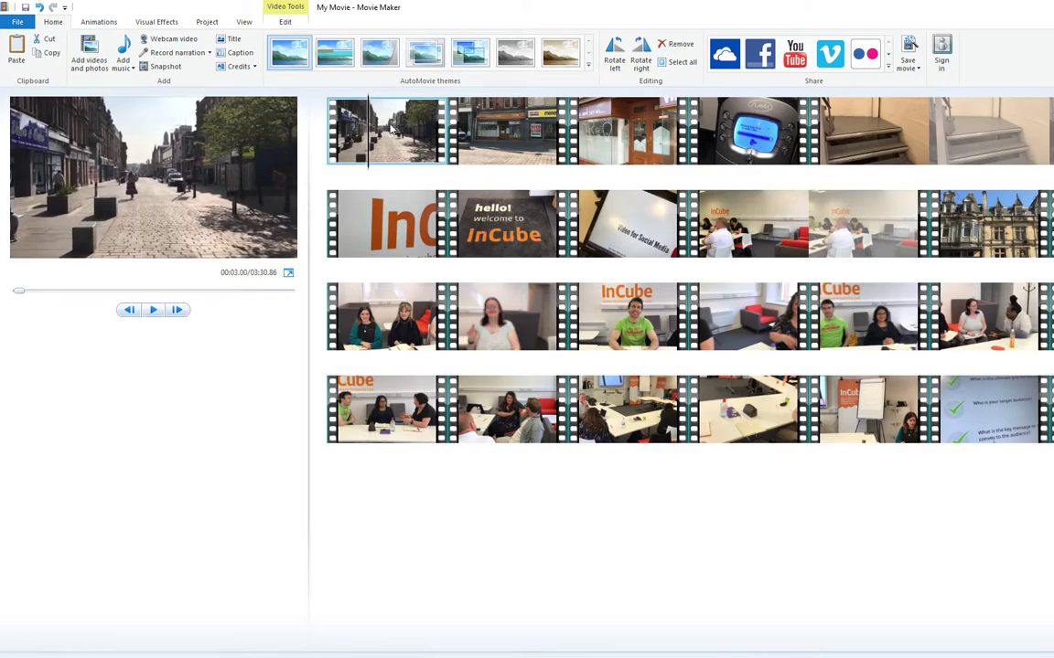
key("Home")
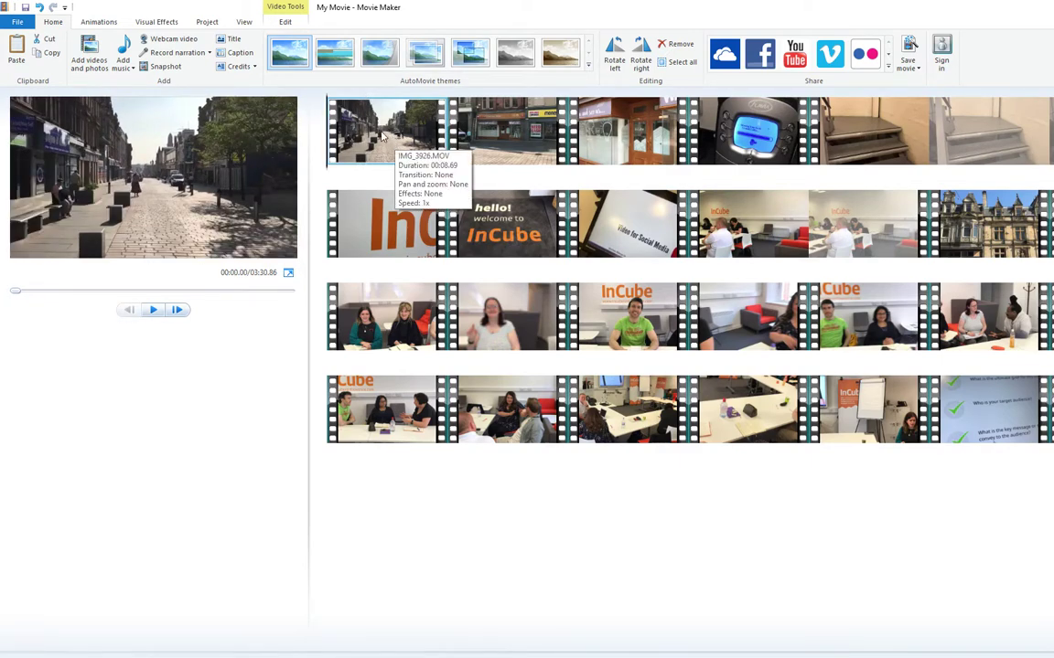
Step: Select all the clips in the storyboard and mute their video volume
left_click(1047, 416, "shift")
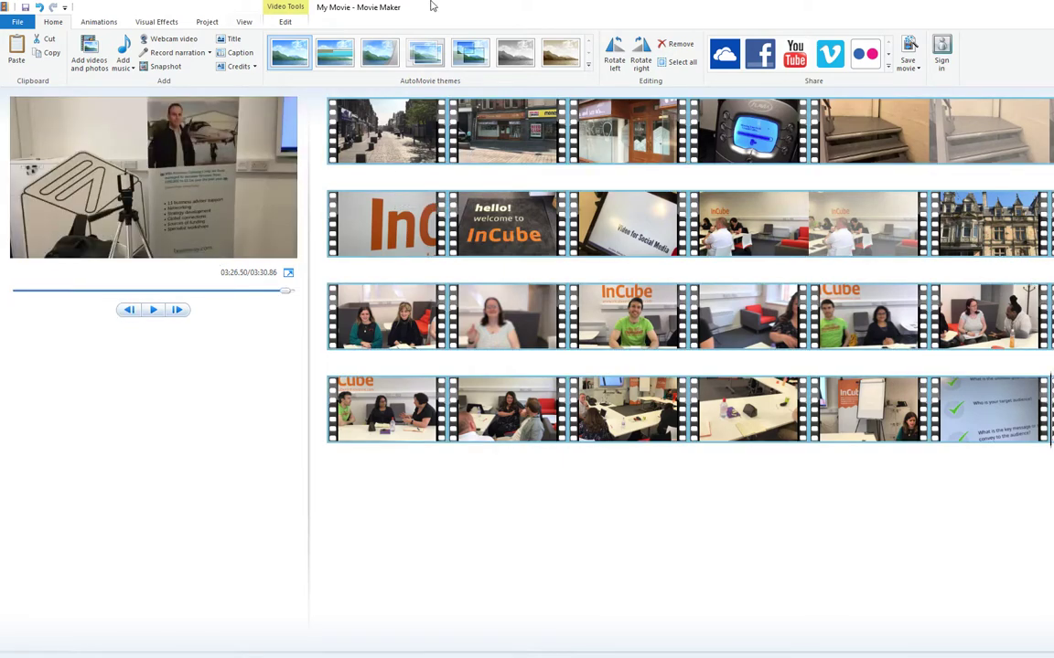
left_click(285, 22)
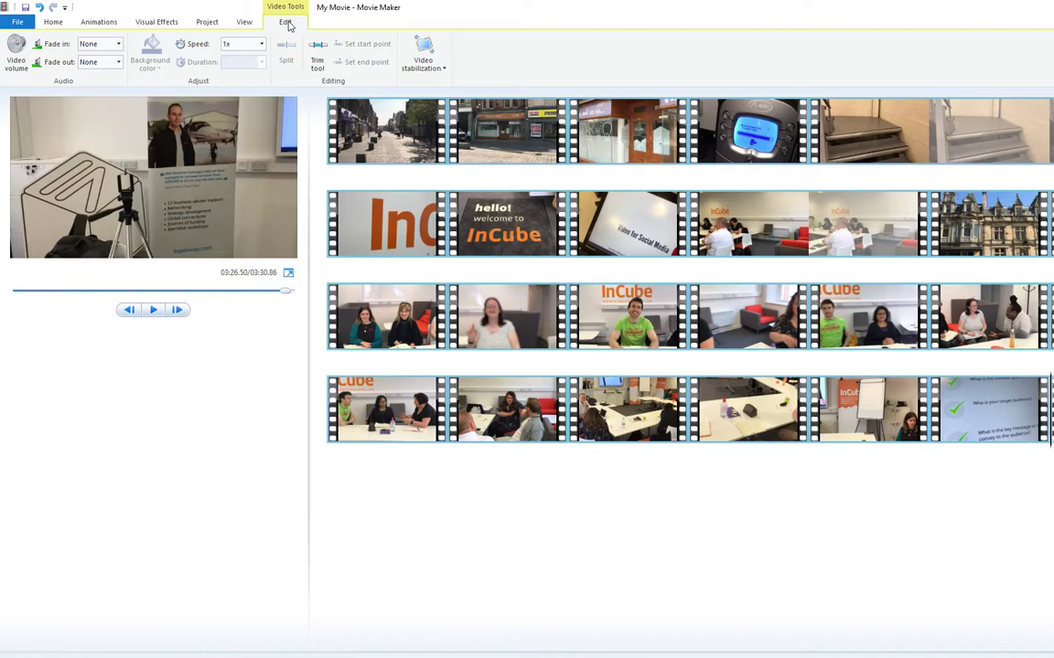
left_click(15, 57)
left_click_drag(40, 86, 18, 95)
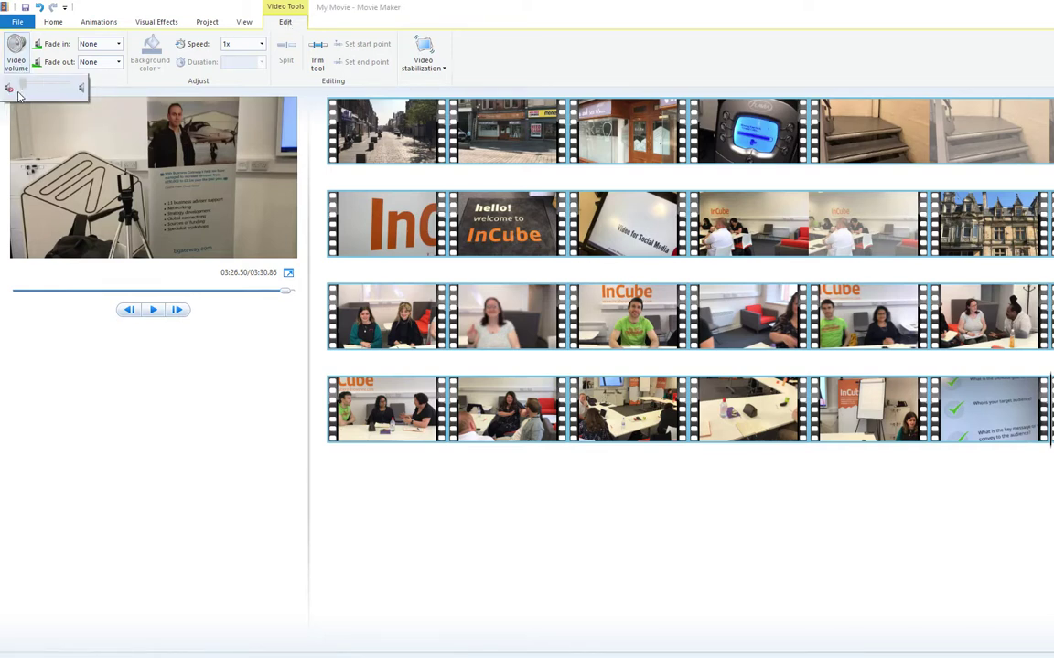
Step: Play the end of the movie and its opening street clip to check the sound
left_click(153, 310)
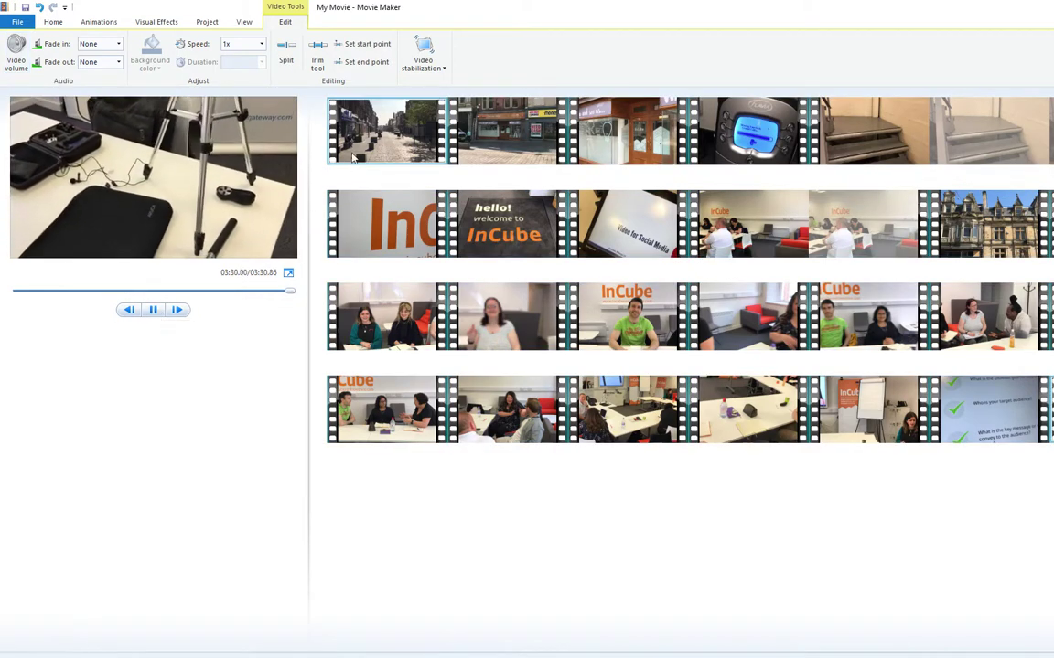
left_click(320, 152)
left_click(152, 310)
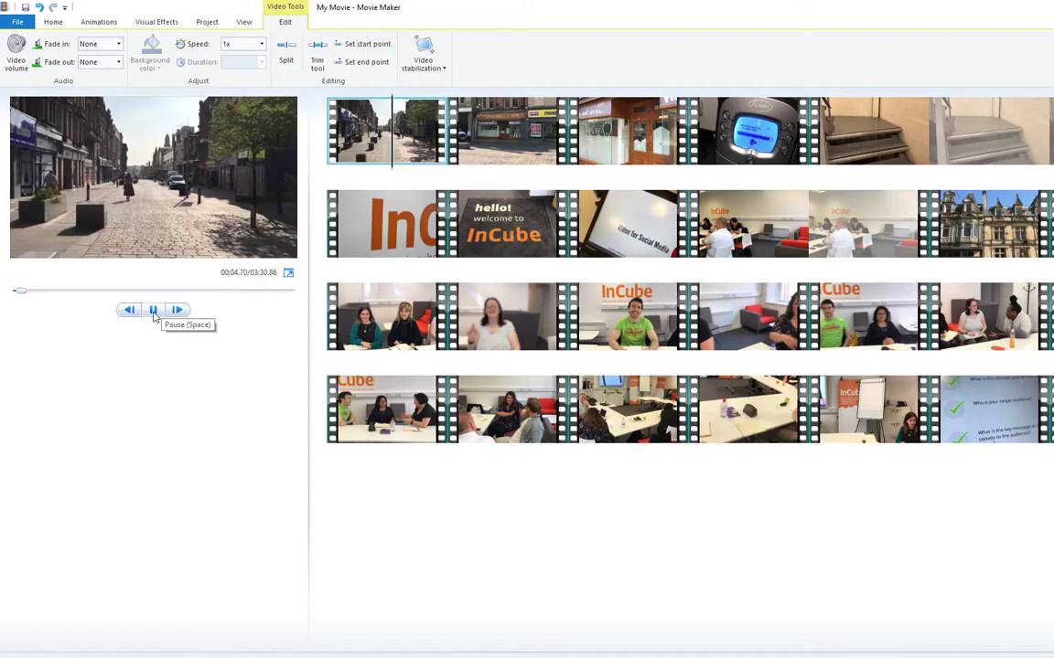
left_click(154, 311)
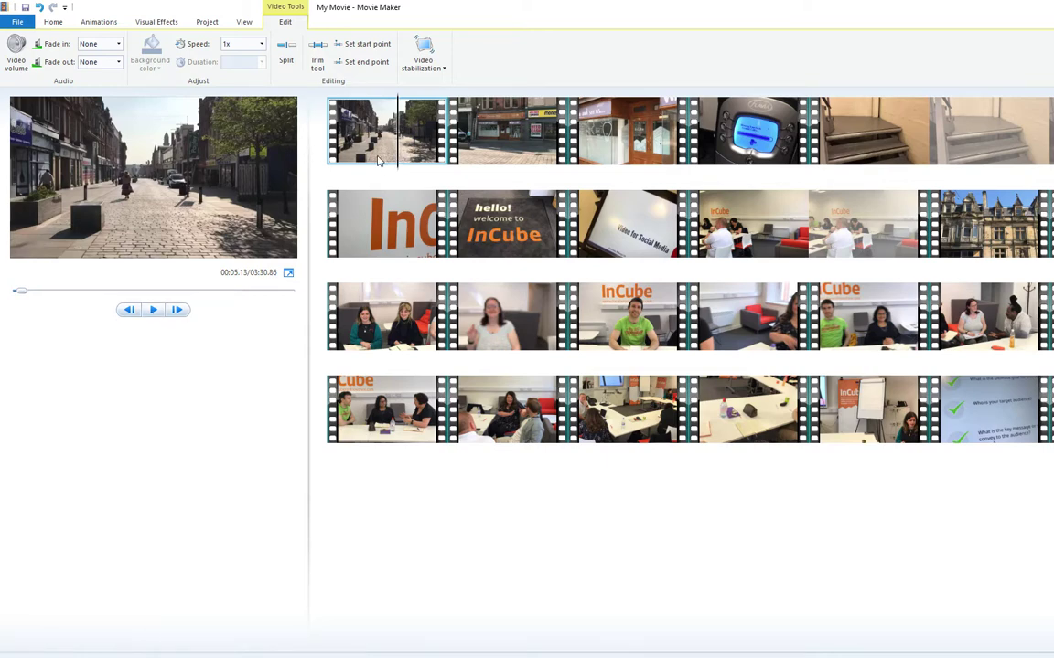
Step: Split the opening street clip at about 2.6 seconds and delete the part before the split
key("Home")
left_click_drag(329, 161, 434, 160)
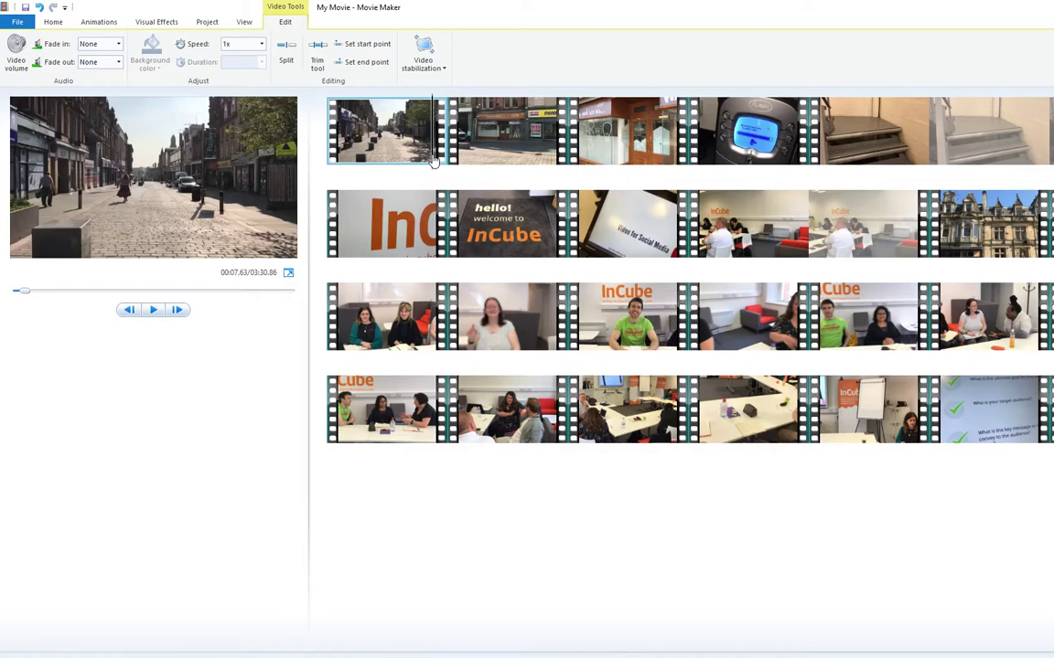
left_click_drag(434, 160, 363, 155)
right_click(363, 152)
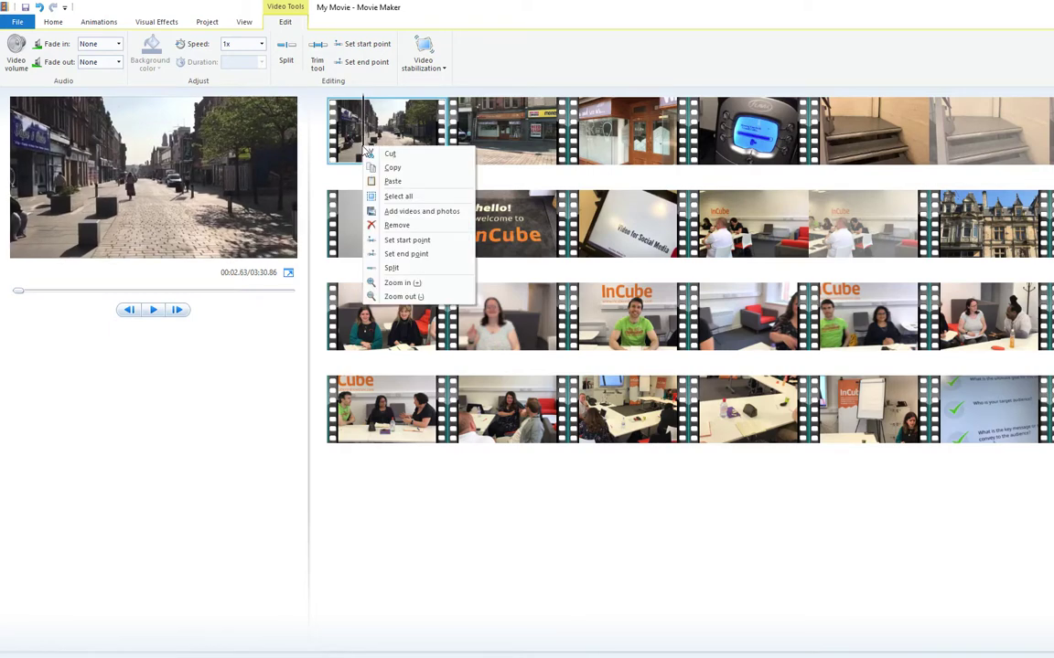
left_click(392, 268)
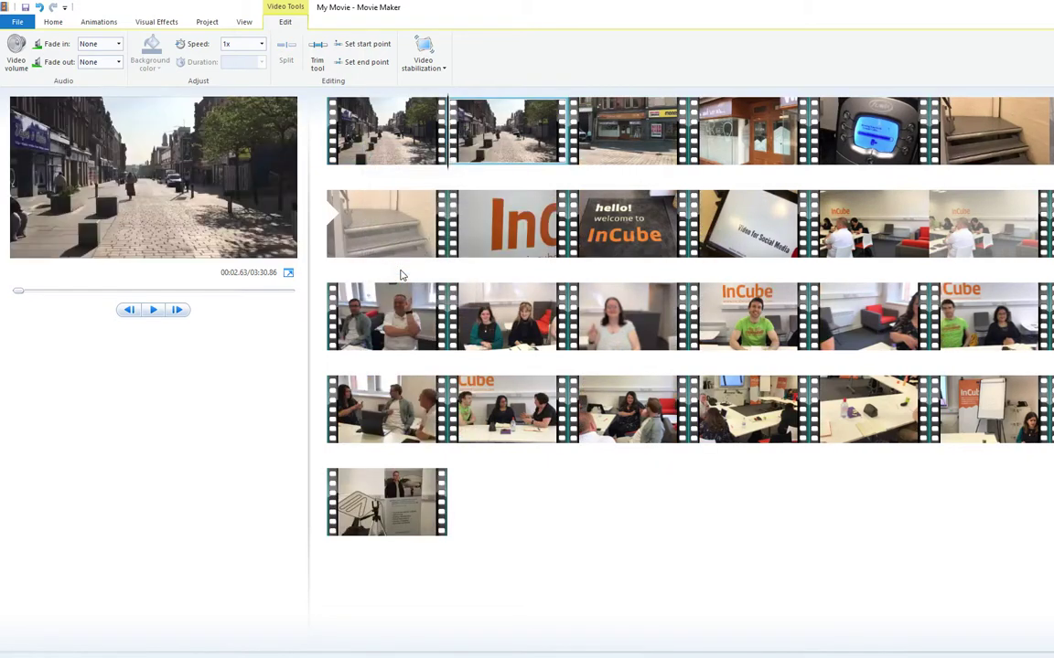
left_click(407, 138)
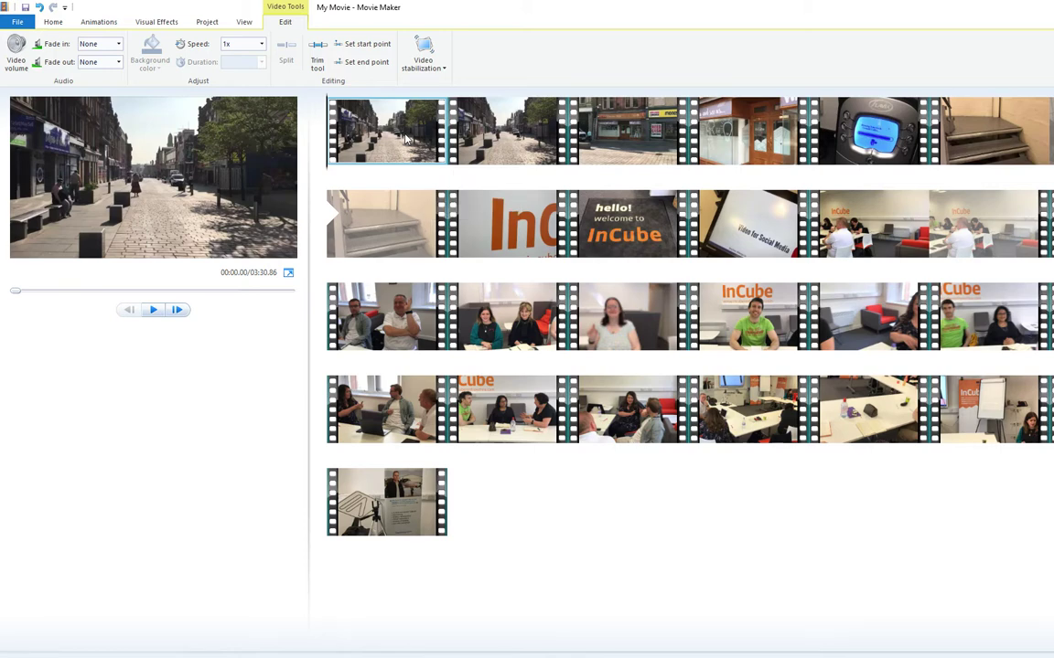
key("Delete")
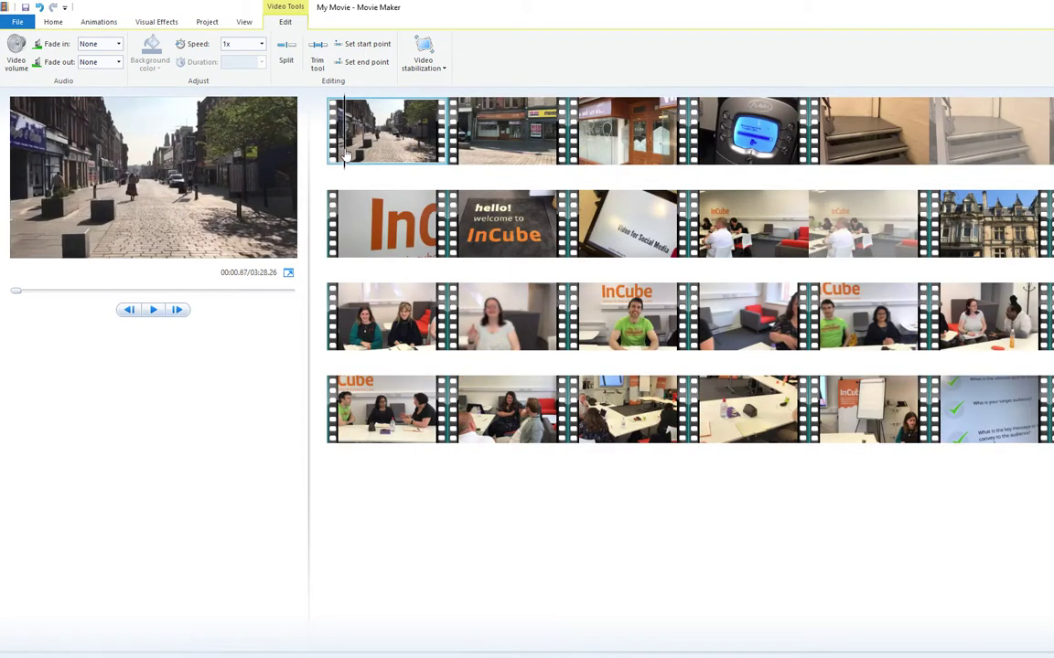
Step: Split the shopfront clip at about 9.8 seconds of movie time and delete its portion before the split
left_click_drag(371, 151, 491, 165)
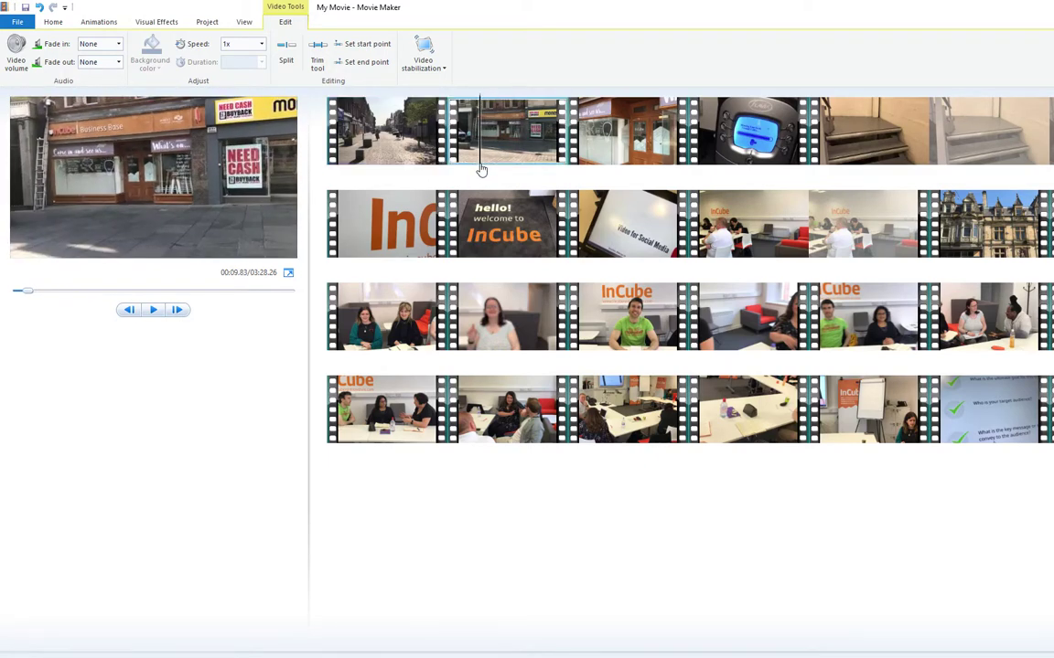
right_click(482, 167)
left_click(511, 281)
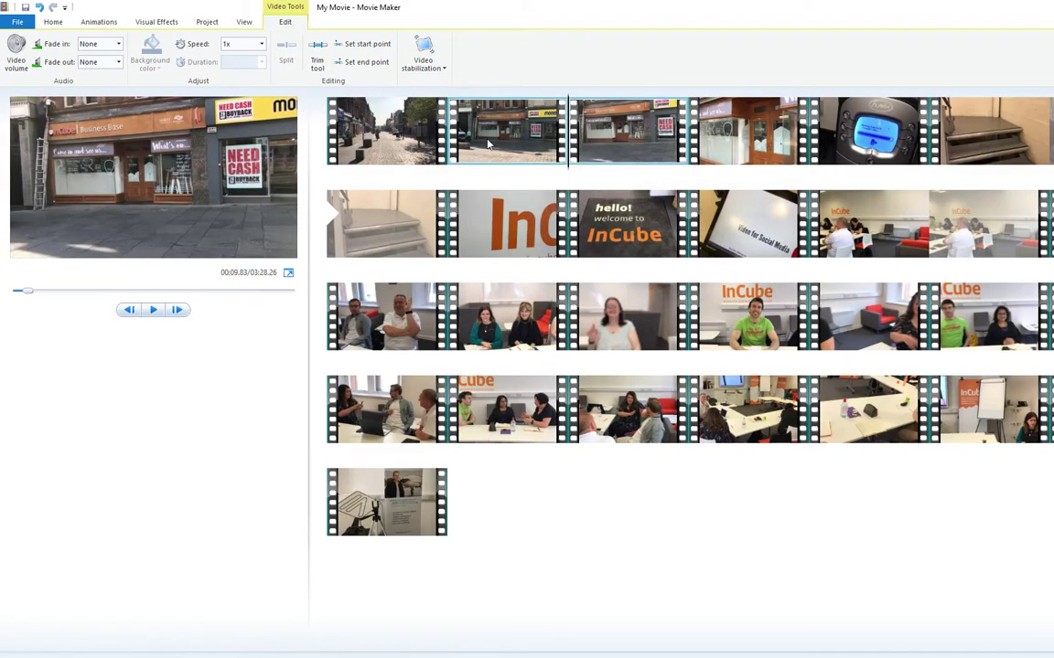
Step: Split the remaining shopfront clip at about 10.1 seconds of movie time and delete the portion after the split
left_click_drag(449, 151, 494, 141)
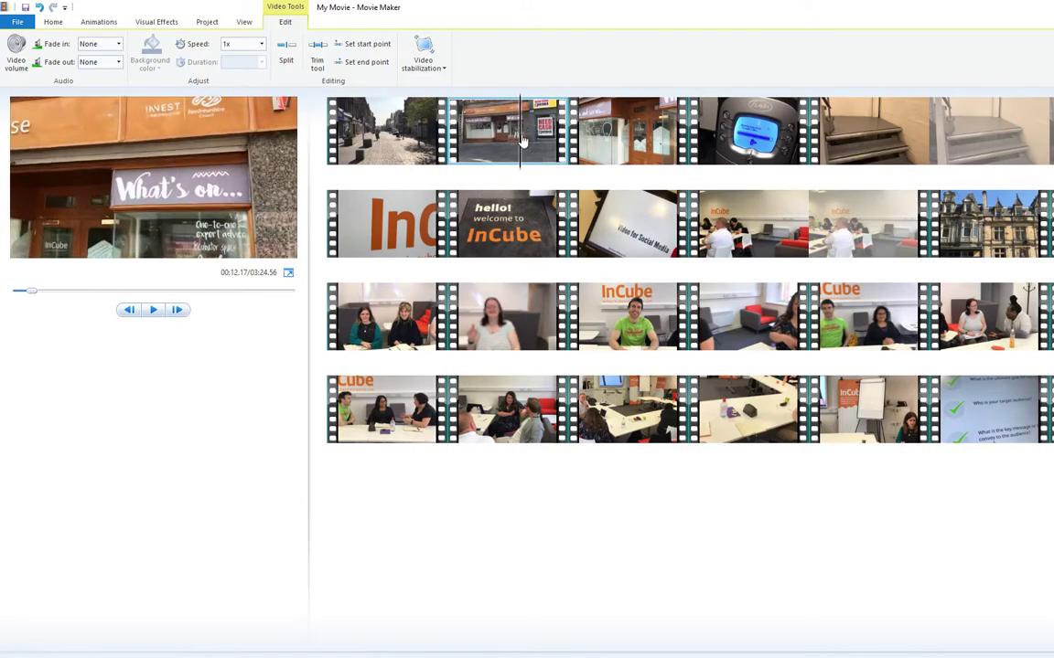
left_click_drag(527, 143, 503, 151)
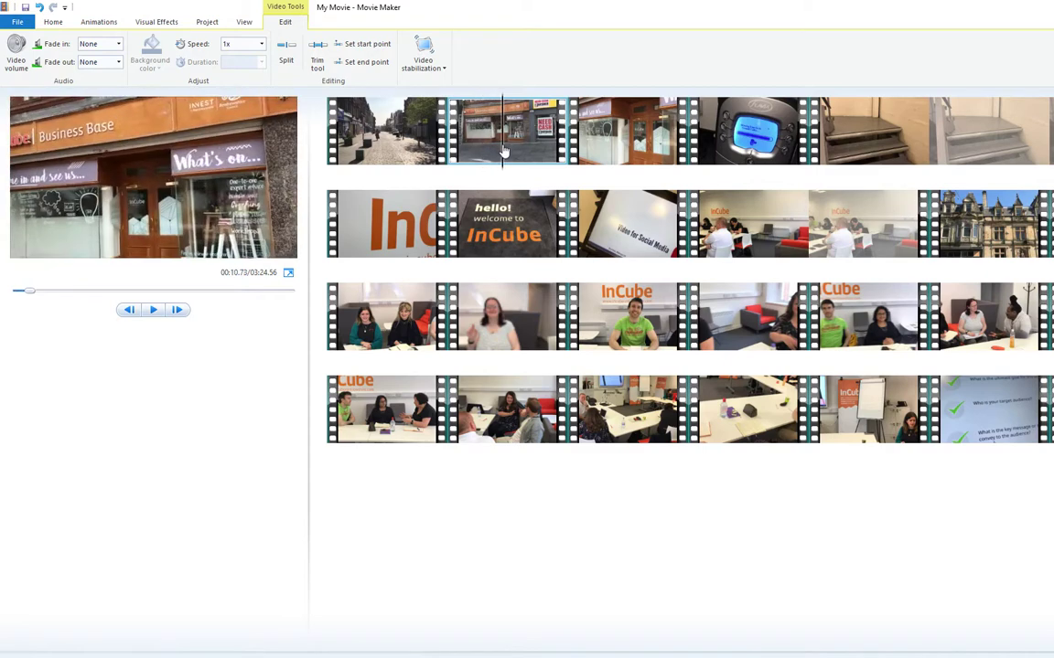
right_click(495, 154)
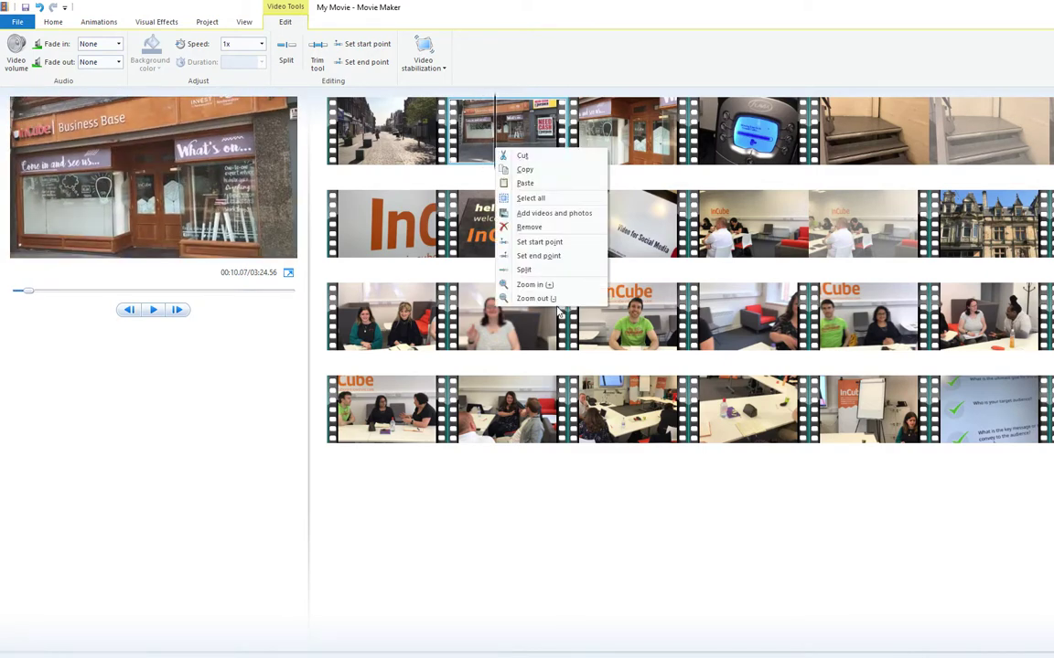
left_click(484, 255)
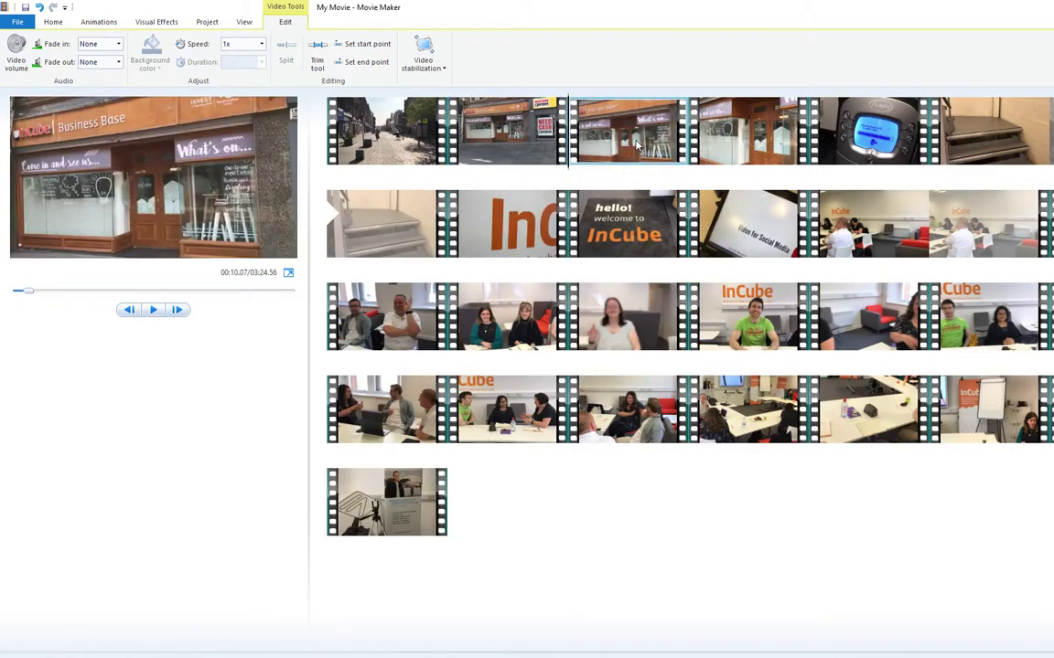
key("Delete")
Step: Cut the shop door clip at about 14.6 seconds of movie time and remove its ending
left_click_drag(495, 155, 640, 156)
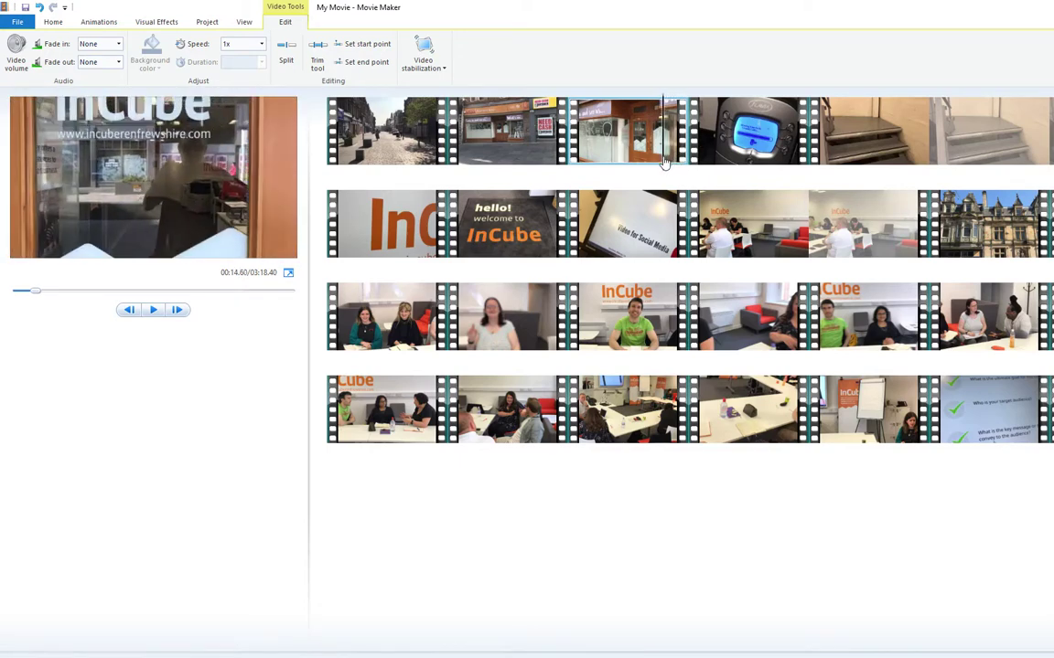
right_click(664, 163)
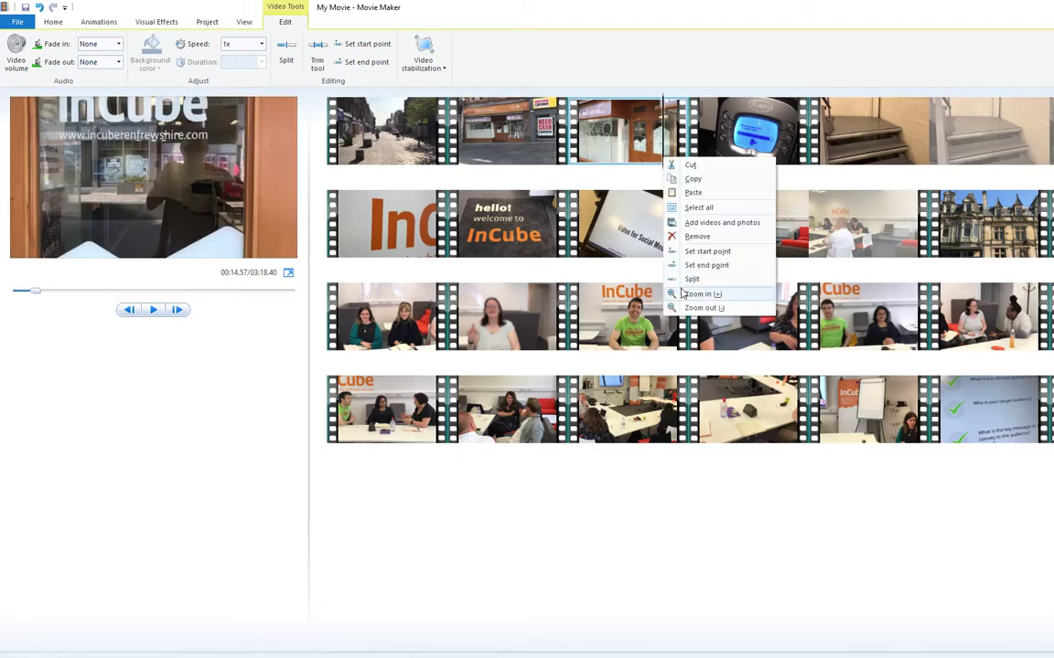
left_click(704, 286)
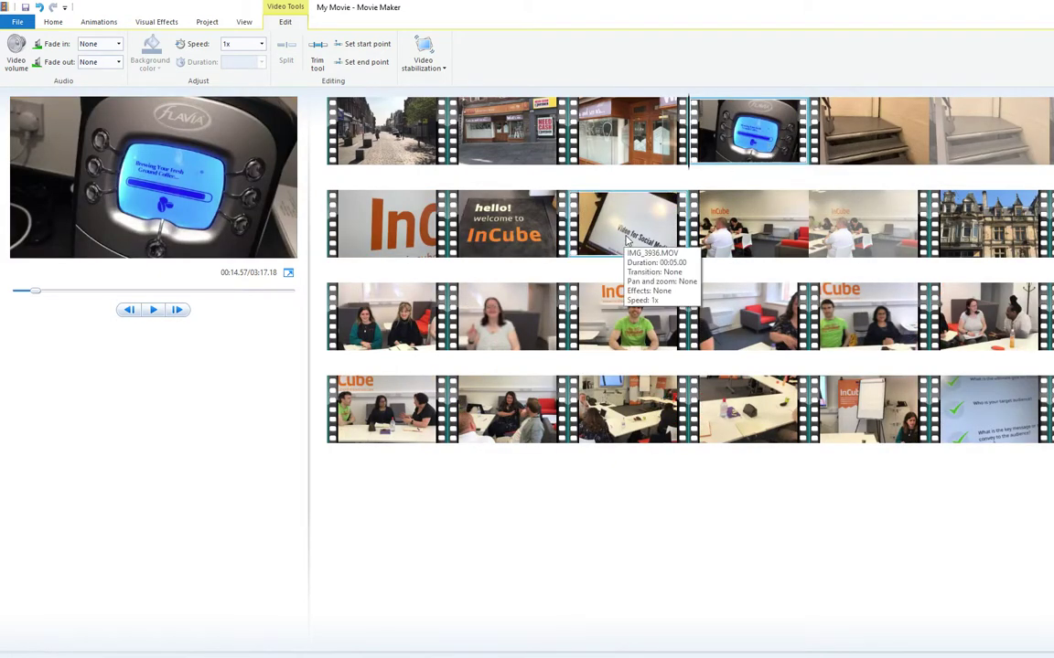
Step: Move the welcome mat clip to directly after the shop door clip, ahead of the coffee machine clip
left_click_drag(690, 155, 723, 165)
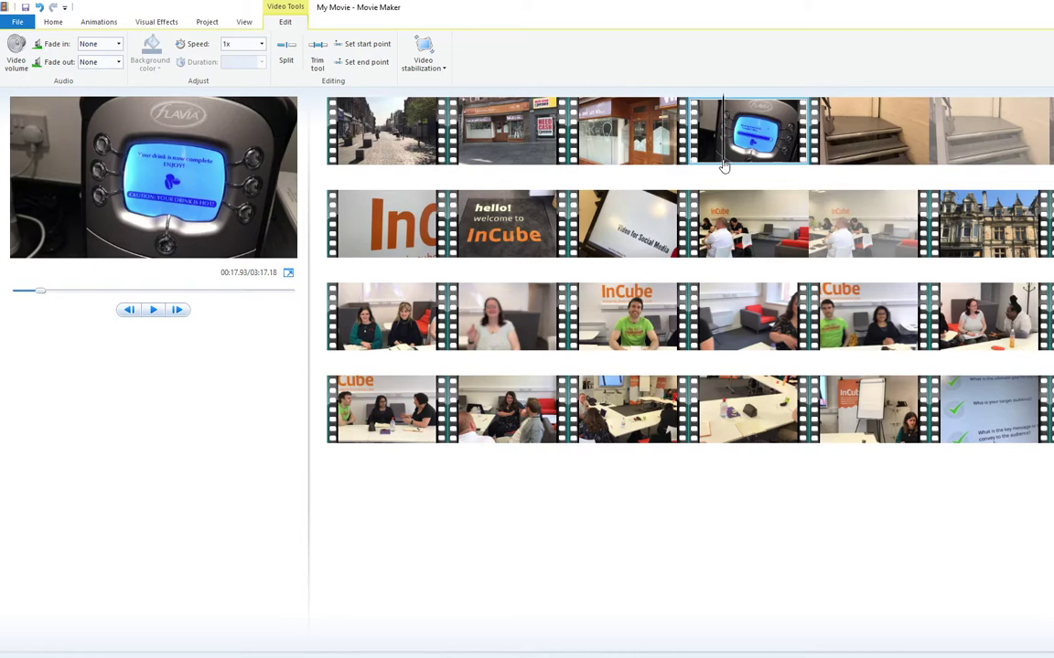
left_click(450, 252)
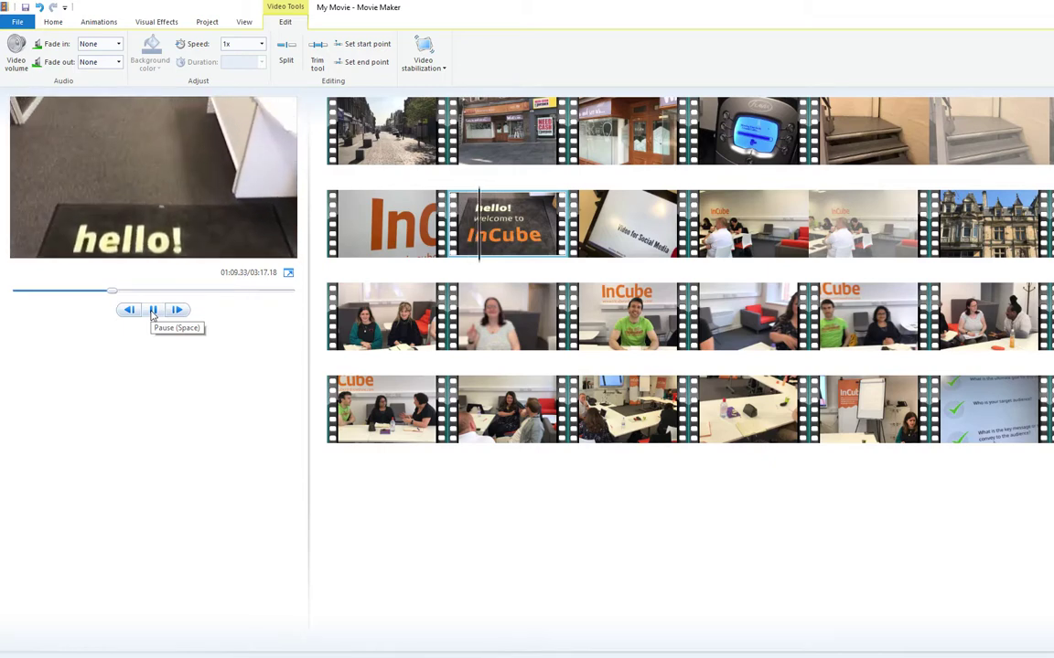
left_click(153, 311)
left_click(537, 247)
left_click_drag(502, 245, 692, 153)
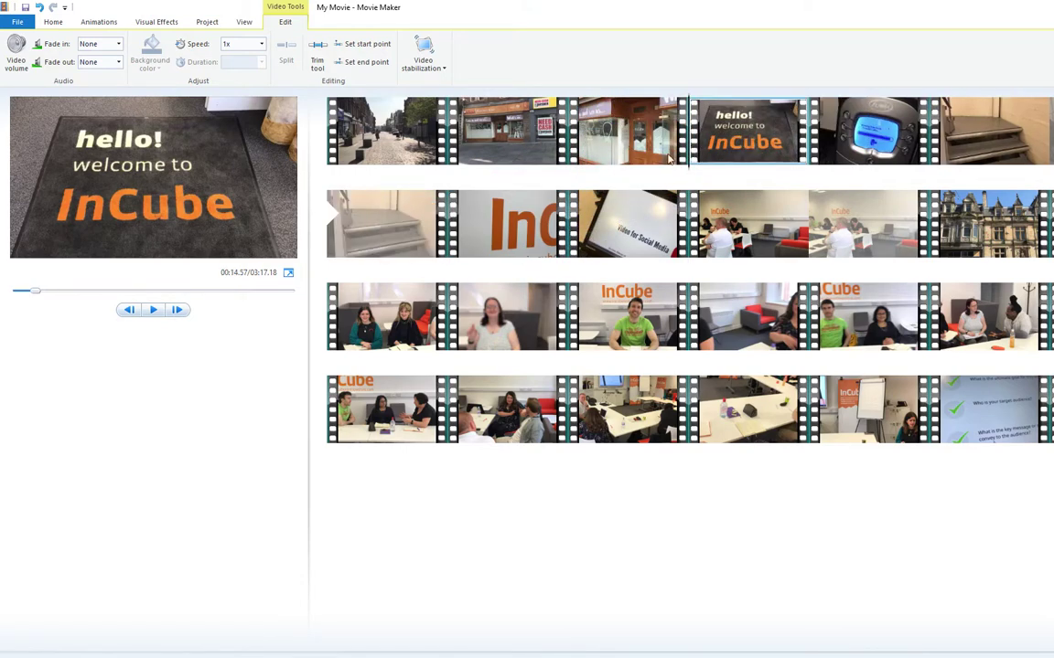
Step: Split the welcome mat clip at about 22.3 seconds of movie time and delete the portion after the split
left_click(645, 151)
left_click(714, 148)
left_click_drag(715, 148, 769, 142)
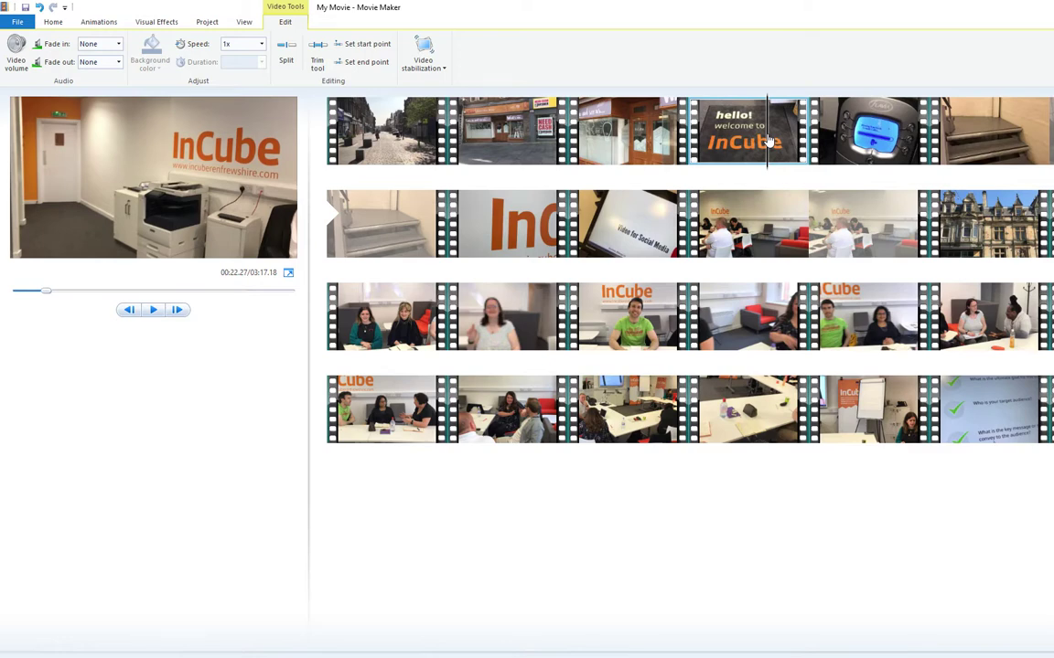
right_click(768, 142)
left_click(800, 255)
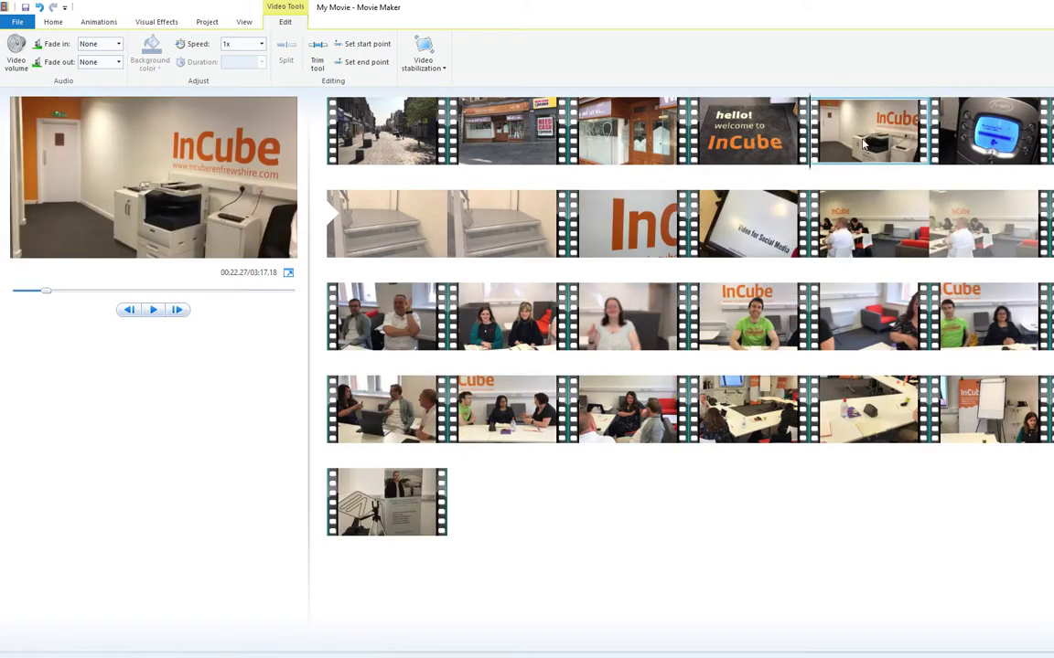
key("Delete")
Step: Move the InCube wall sign clip to directly after the welcome mat clip and preview both clips
left_click_drag(490, 245, 812, 151)
left_click(724, 147)
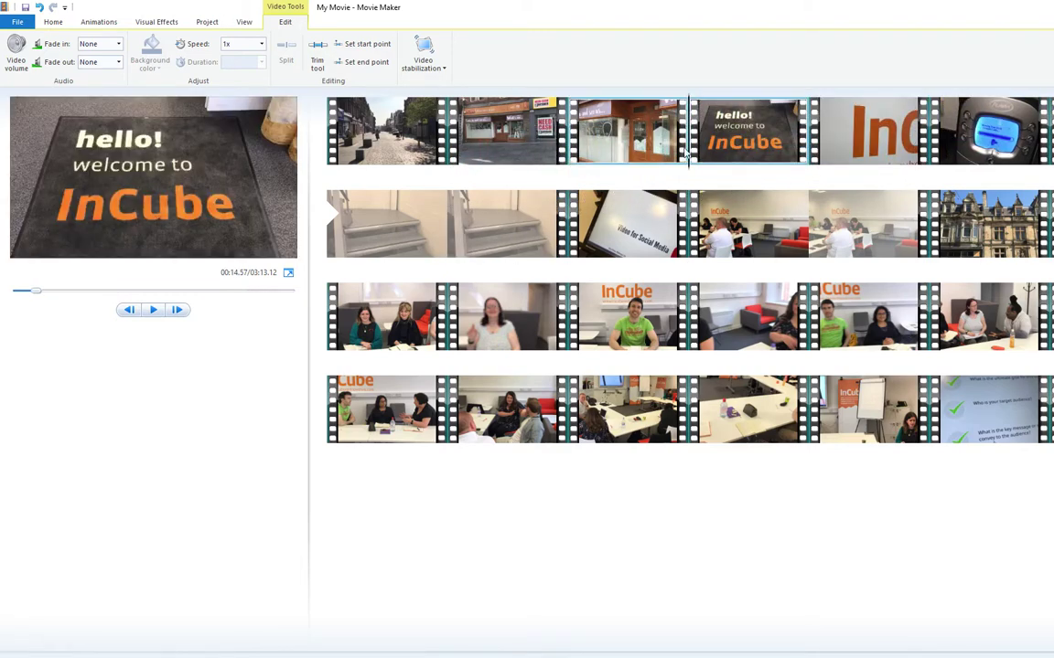
left_click_drag(741, 149, 893, 183)
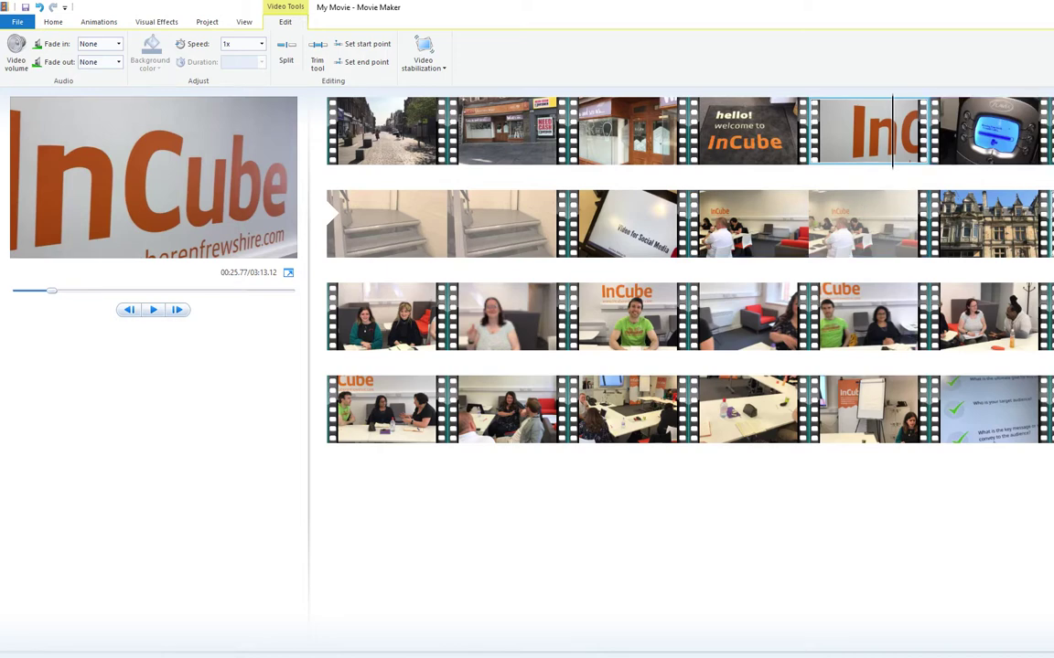
Step: Move the staircase clip ahead of the coffee machine clip and remove its opening up to about 41.1 seconds of movie time
left_click(1004, 126)
left_click(332, 209)
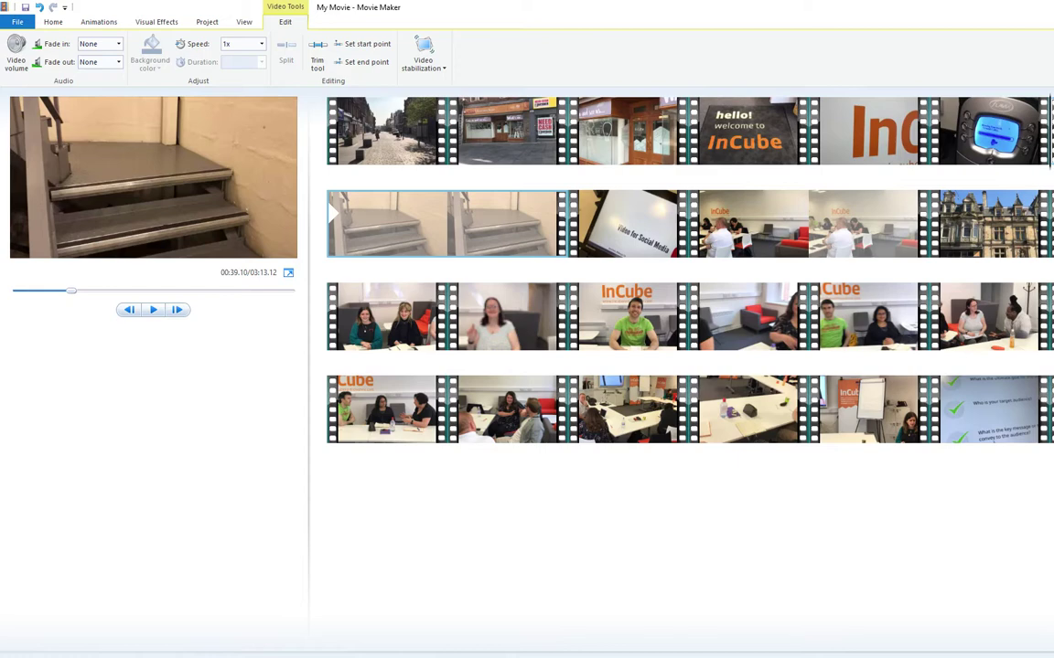
left_click_drag(332, 208, 931, 157)
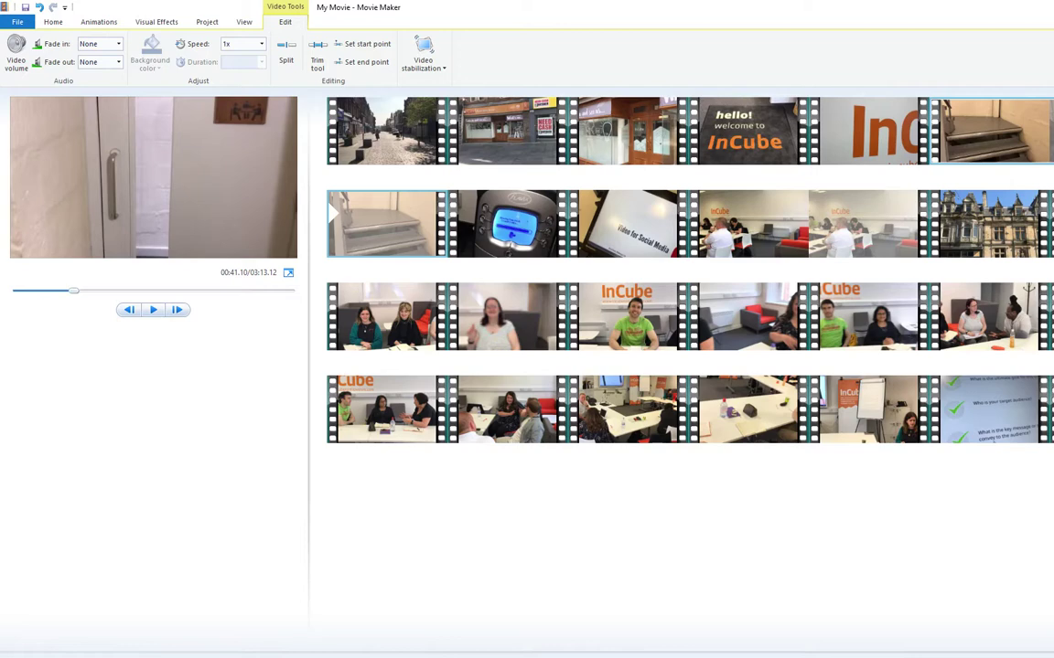
key("Delete")
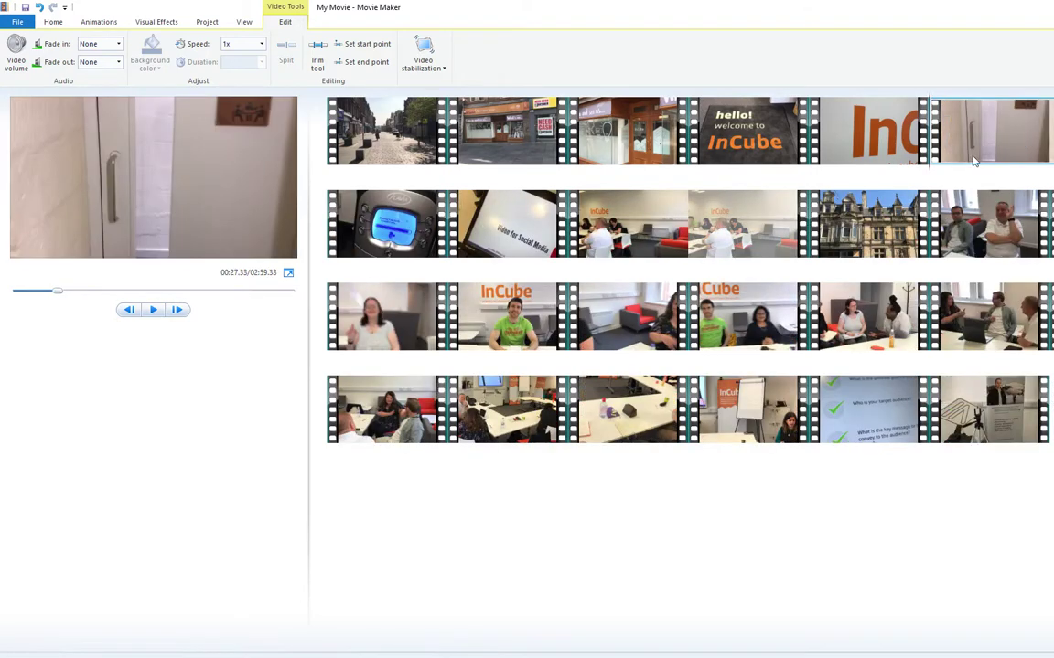
Step: Split the corridor door clip at about 36.1 seconds of movie time, where the kitchen comes into view
left_click_drag(931, 154, 1039, 153)
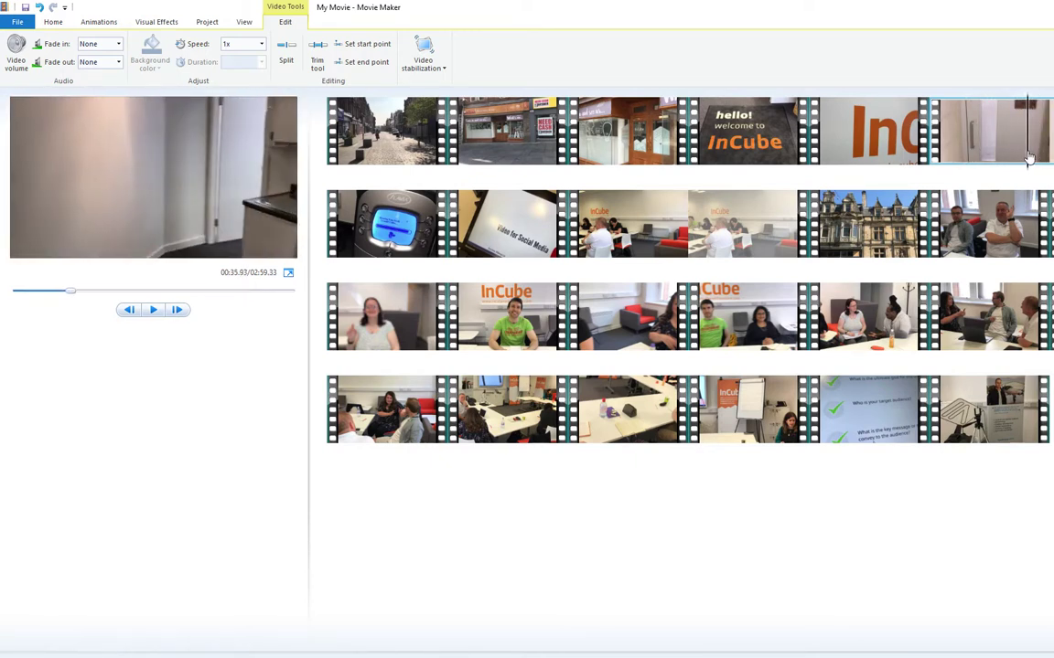
right_click(1031, 156)
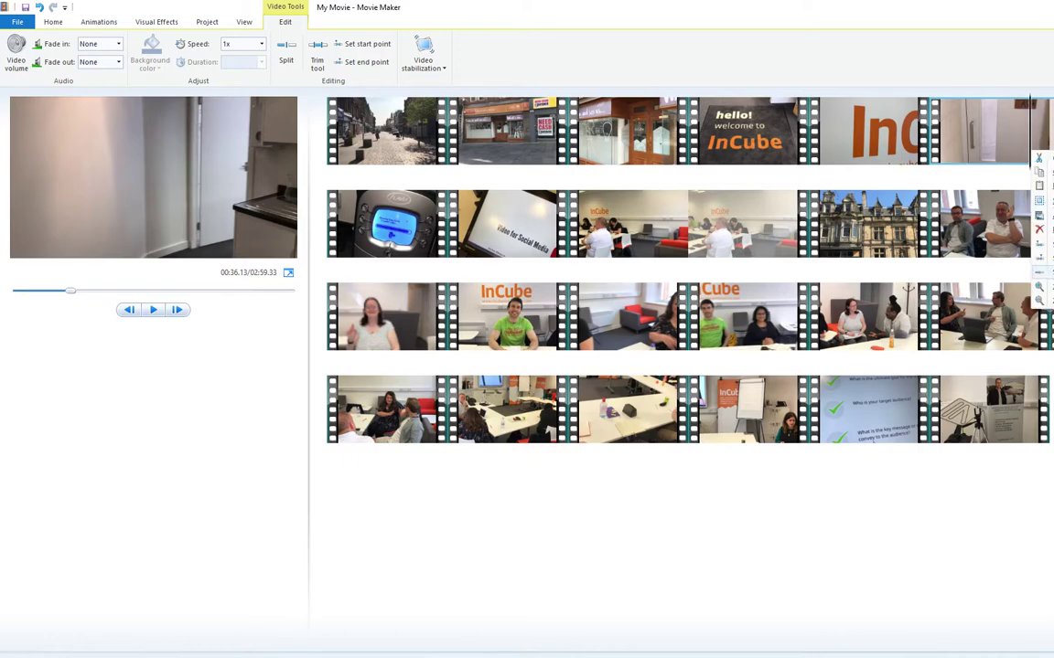
key("m")
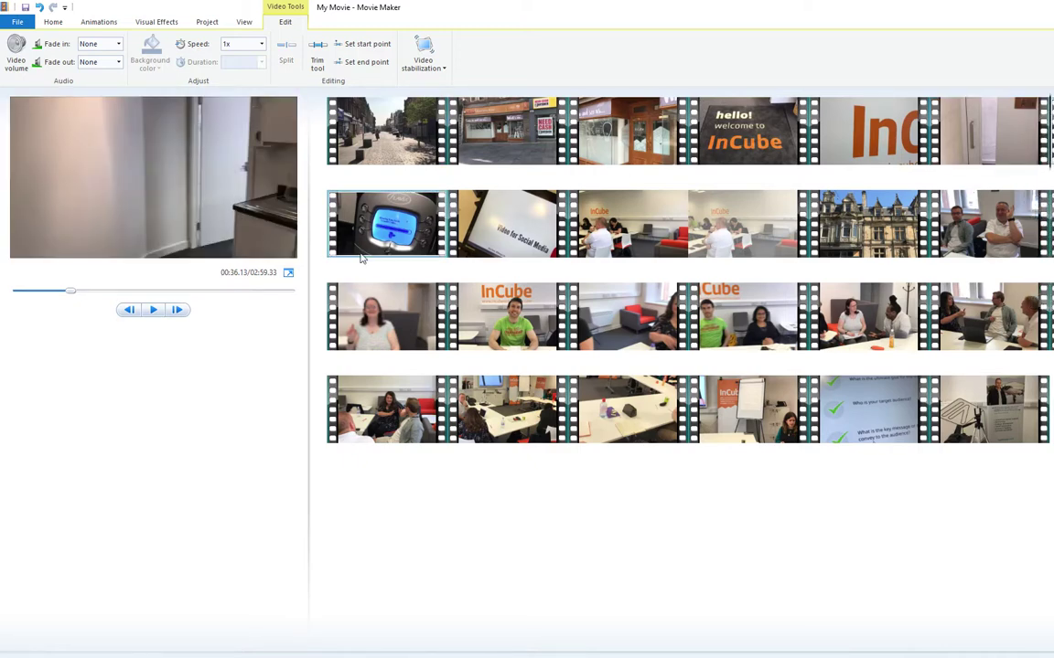
Step: Insert the coffee machine clip between the two corridor clip parts and cut off its ending at about 45.4 seconds of movie time
left_click_drag(373, 236, 1050, 157)
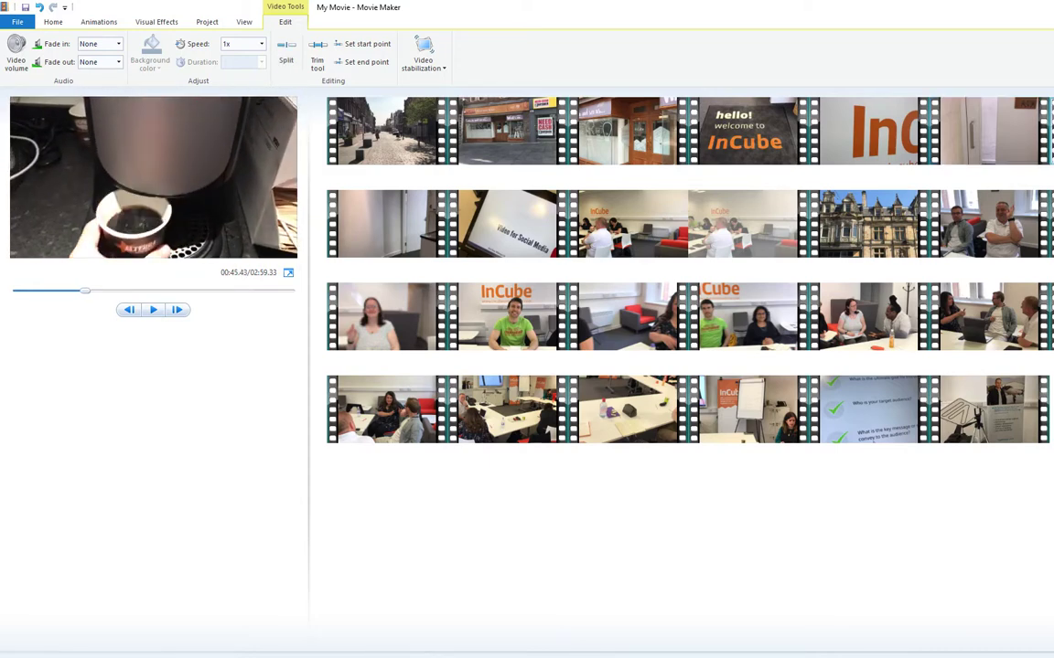
key("m")
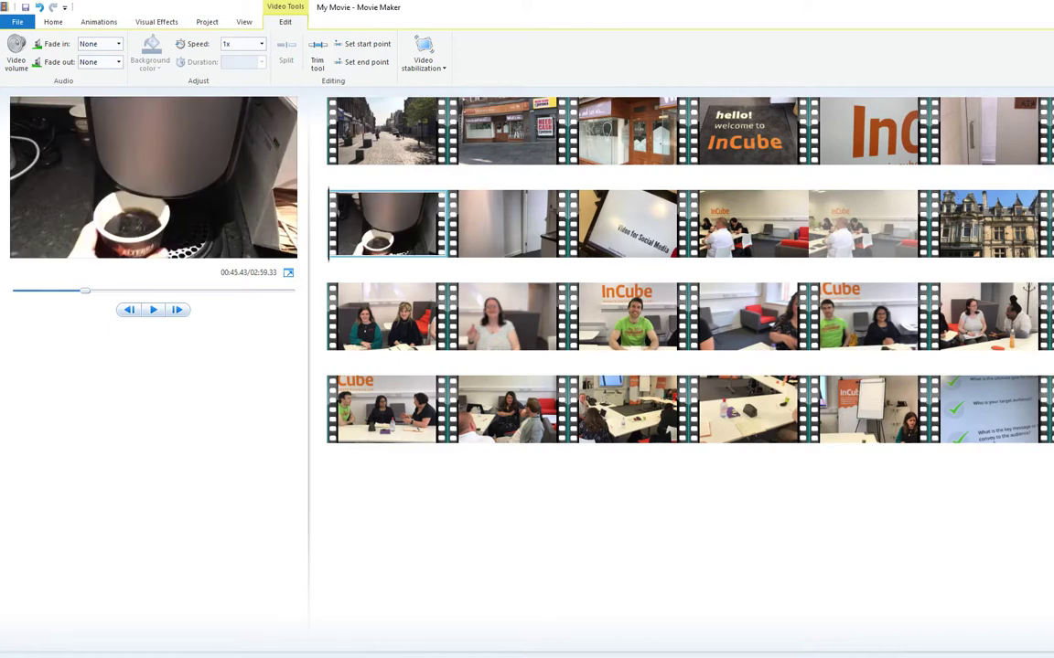
key("Delete")
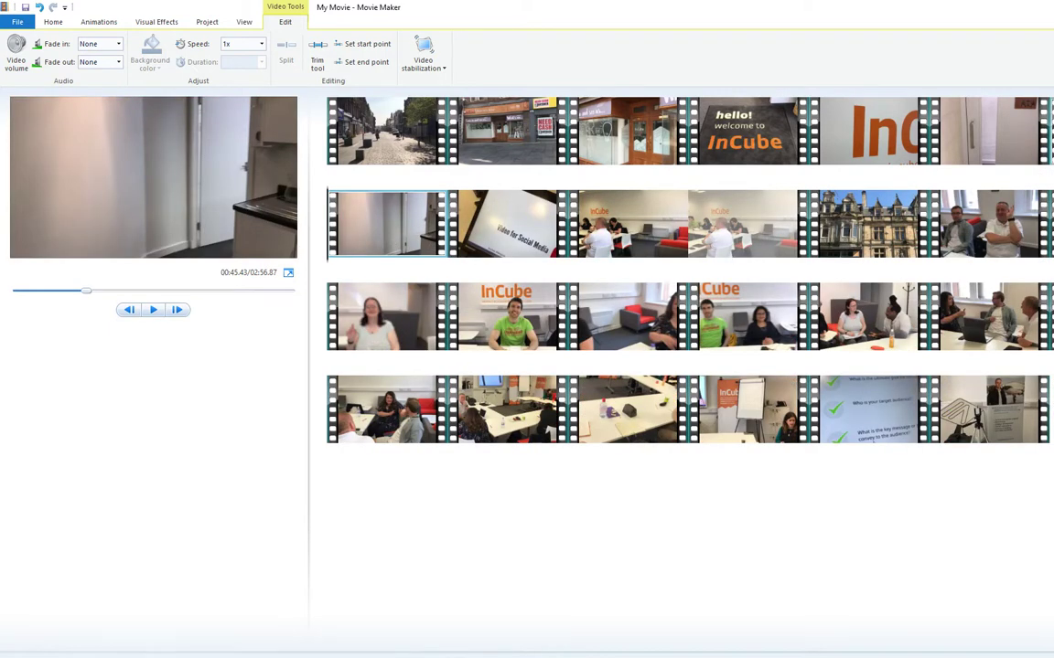
Step: Split the second corridor clip at about 56 seconds of movie time and delete the portion after the split
left_click(1044, 135)
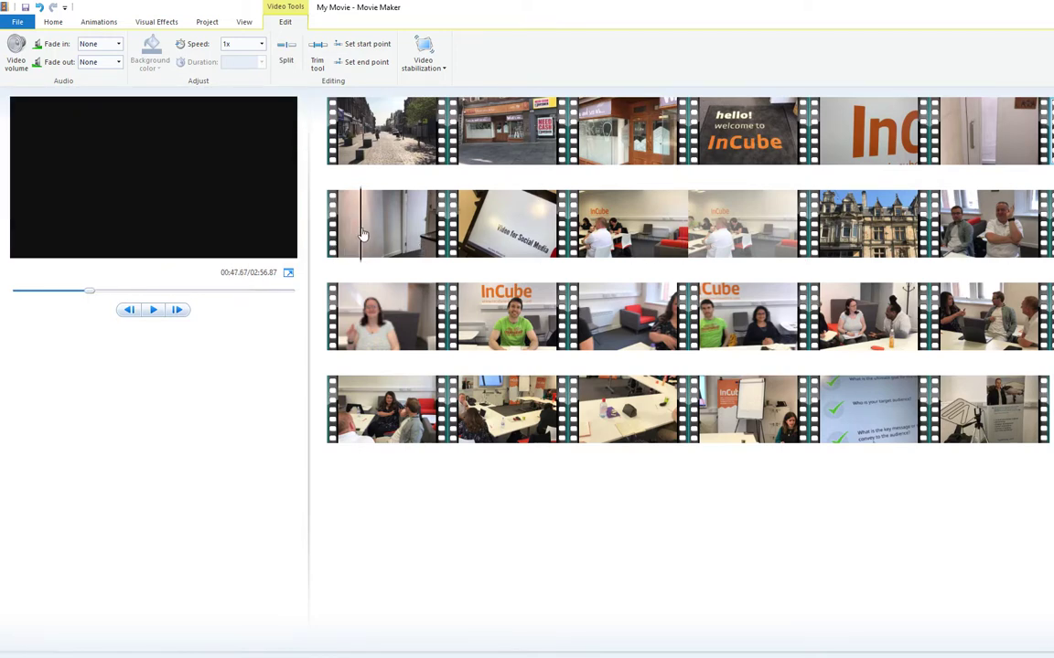
left_click_drag(362, 236, 431, 247)
right_click(431, 247)
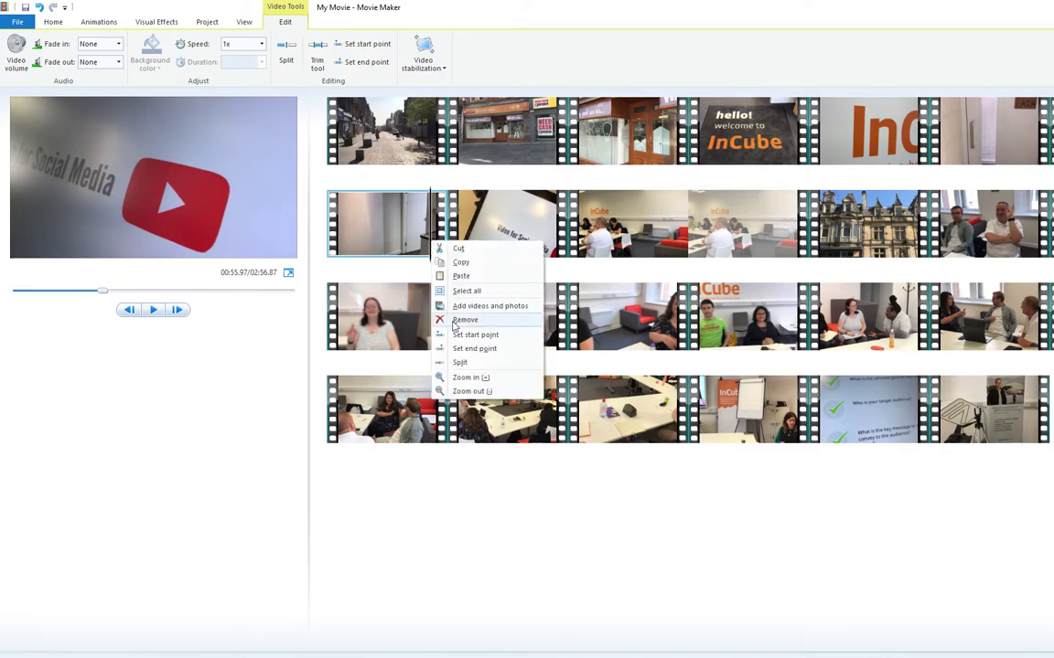
left_click(457, 361)
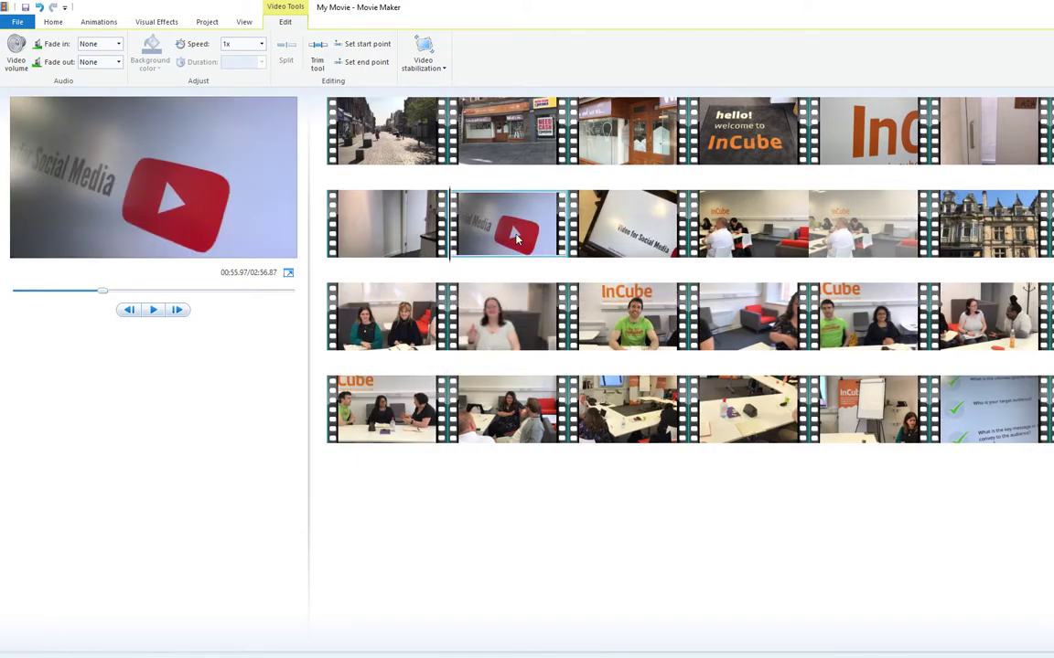
key("Delete")
Step: Split the wide meeting room clip at about 63.1 seconds of movie time
left_click(336, 243)
left_click_drag(333, 245, 573, 245)
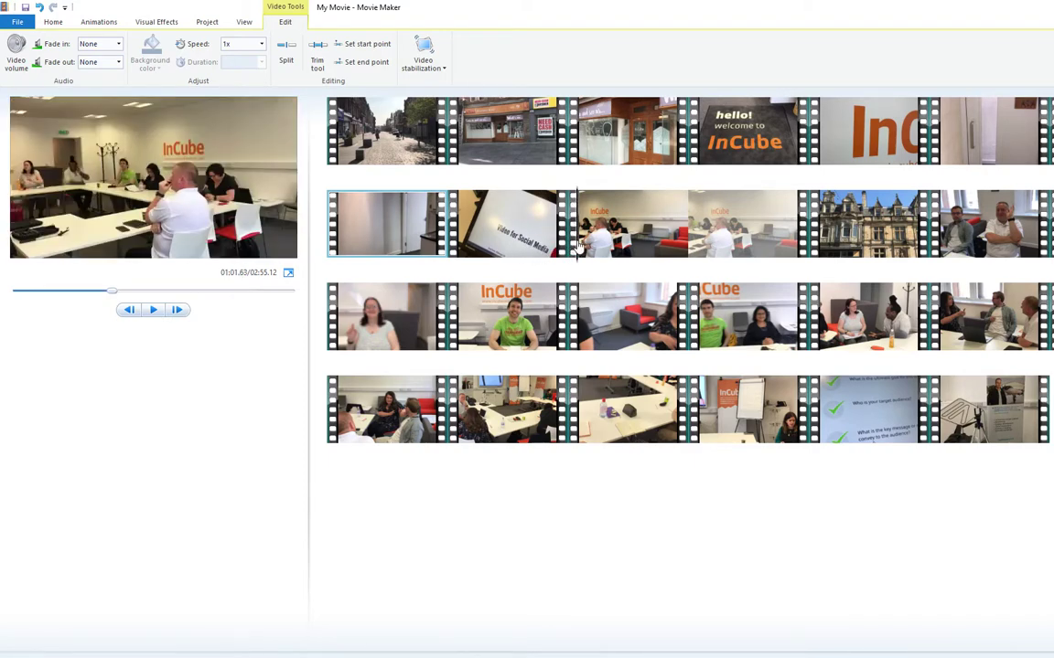
left_click(580, 245)
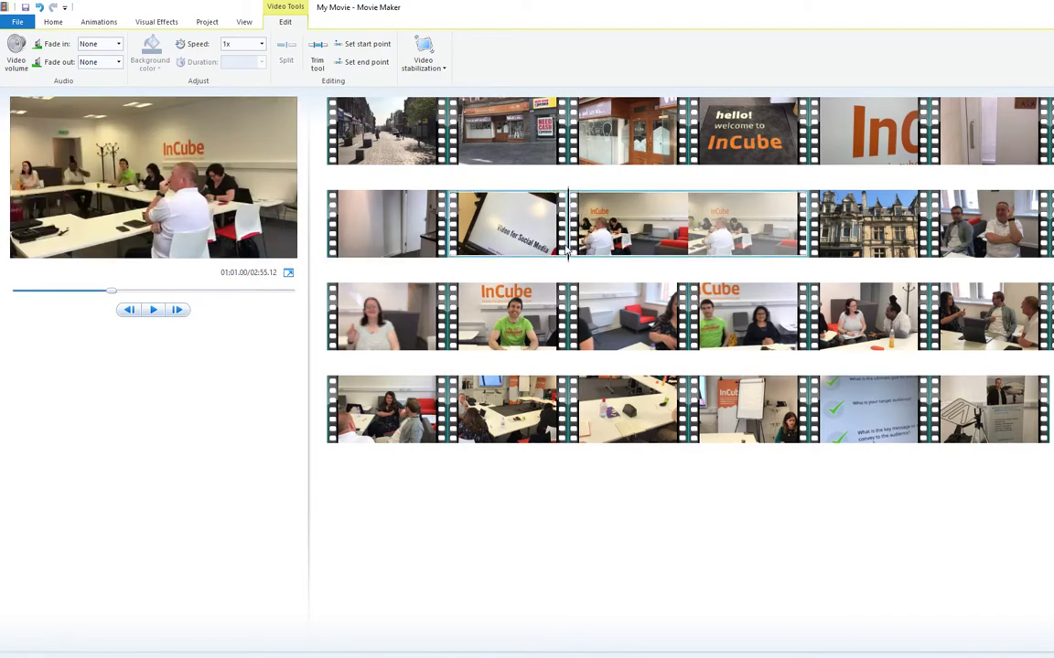
mouse_move(579, 246)
left_mouse_down()
mouse_move(691, 241)
mouse_move(539, 242)
mouse_move(590, 240)
left_mouse_up()
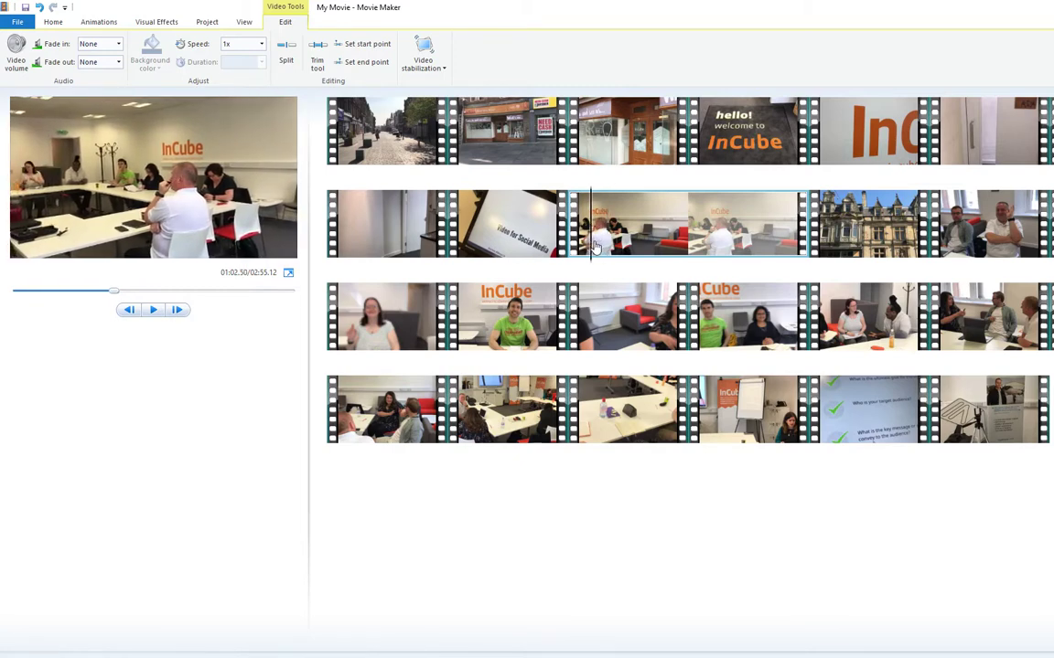
right_click(596, 243)
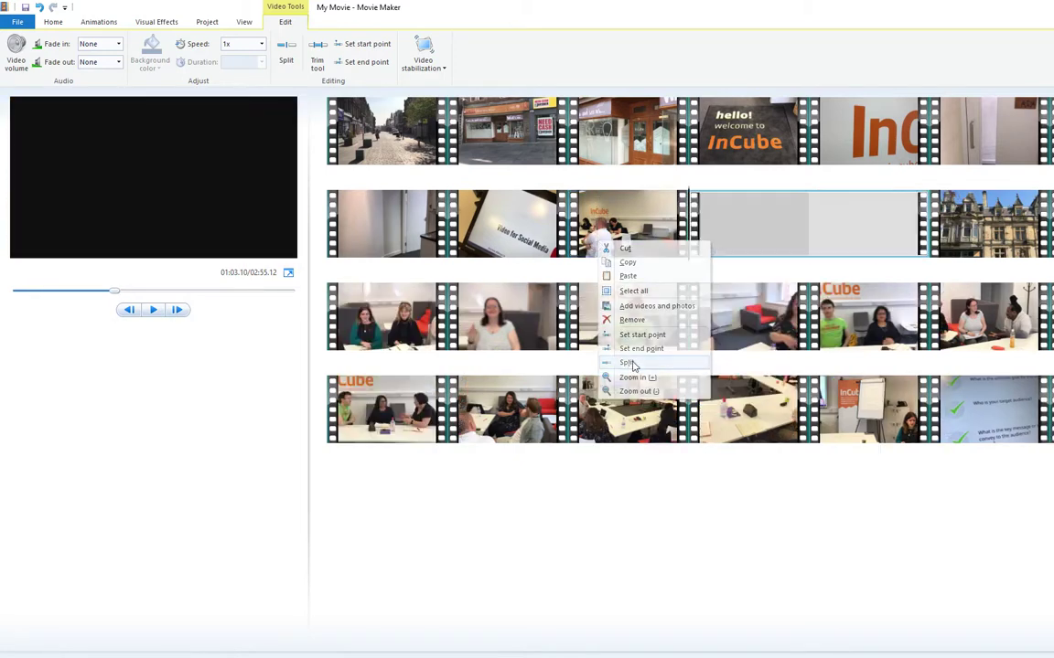
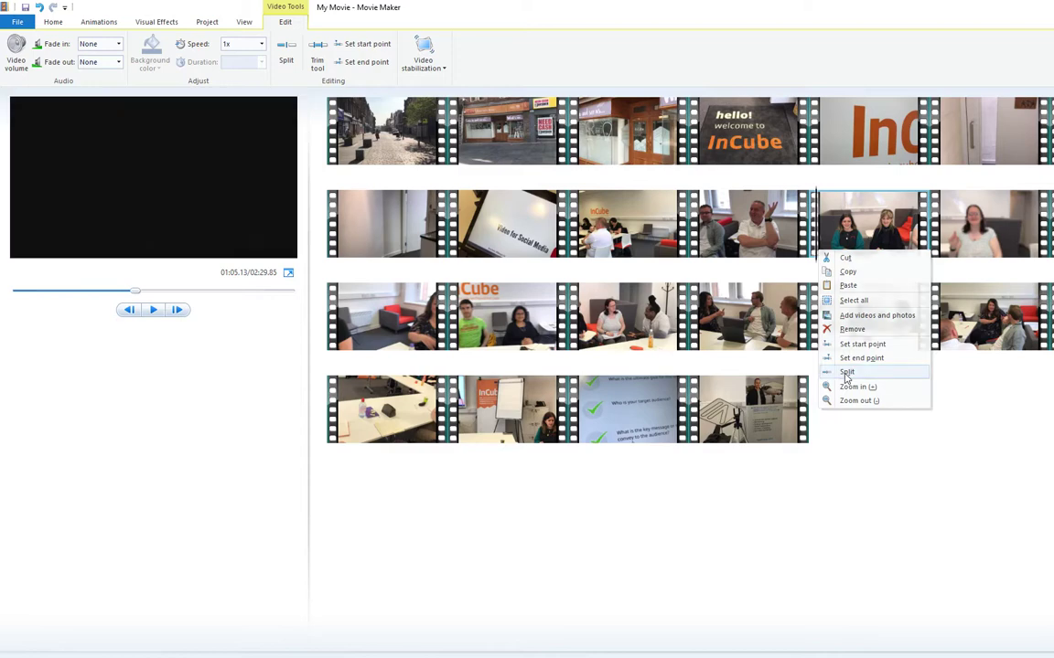
Step: Split the clip of the two seated women at about 65.1 seconds of movie time and delete the portion after the split
left_click(842, 373)
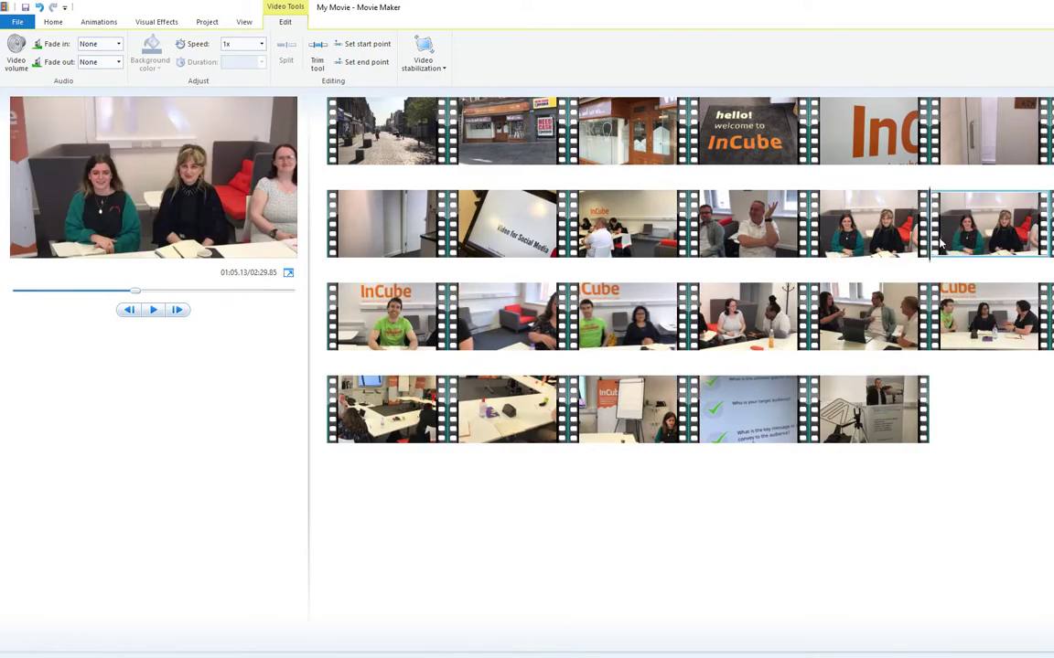
left_click(951, 245)
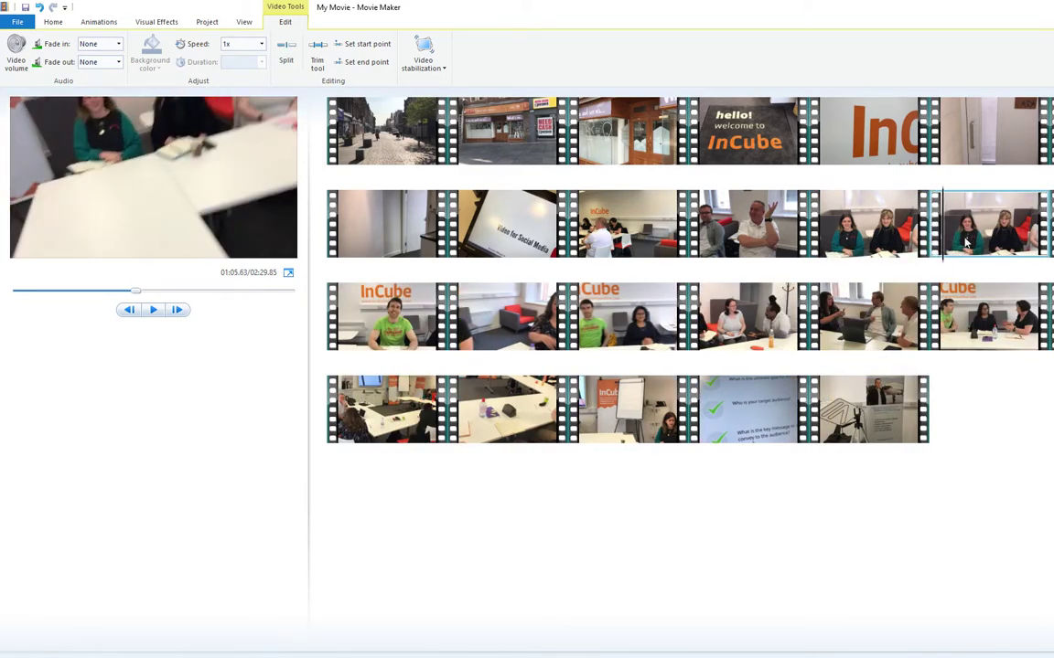
key("Delete")
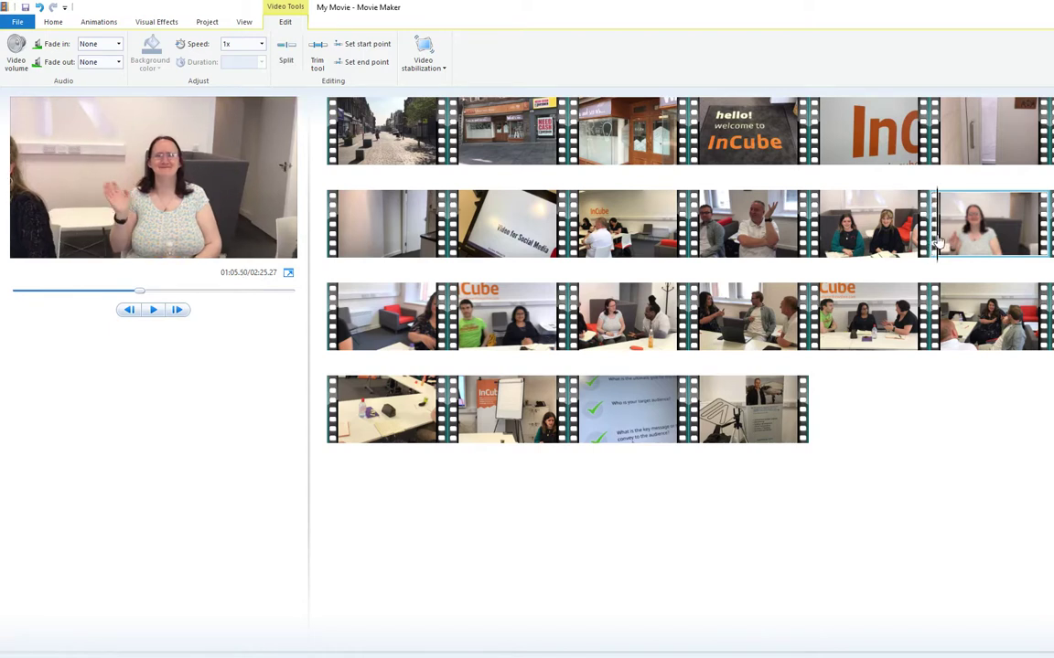
Step: Review the remaining footage from the waving woman clip through to the camera tripod clip at the movie's end
left_click(955, 238)
left_click(981, 238)
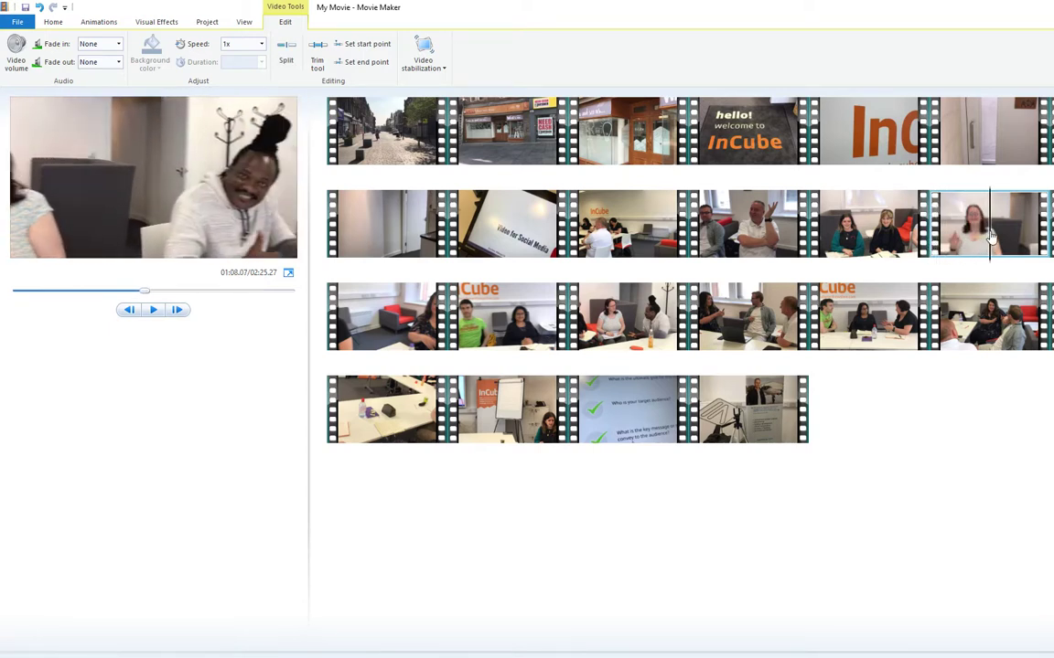
left_click(1012, 237)
left_click(1028, 235)
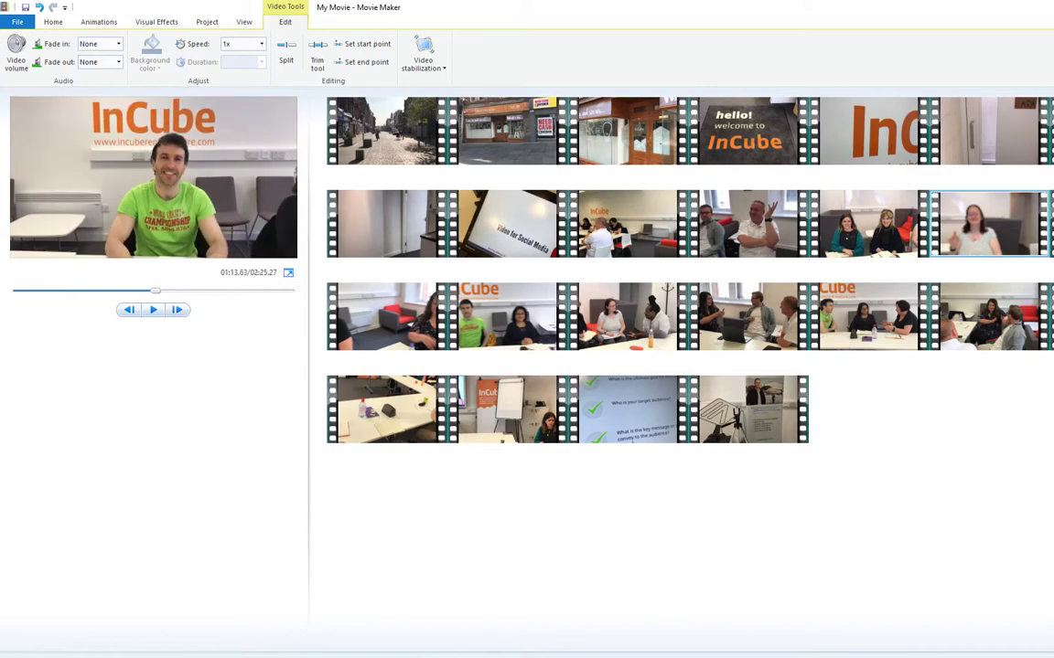
left_click(344, 324)
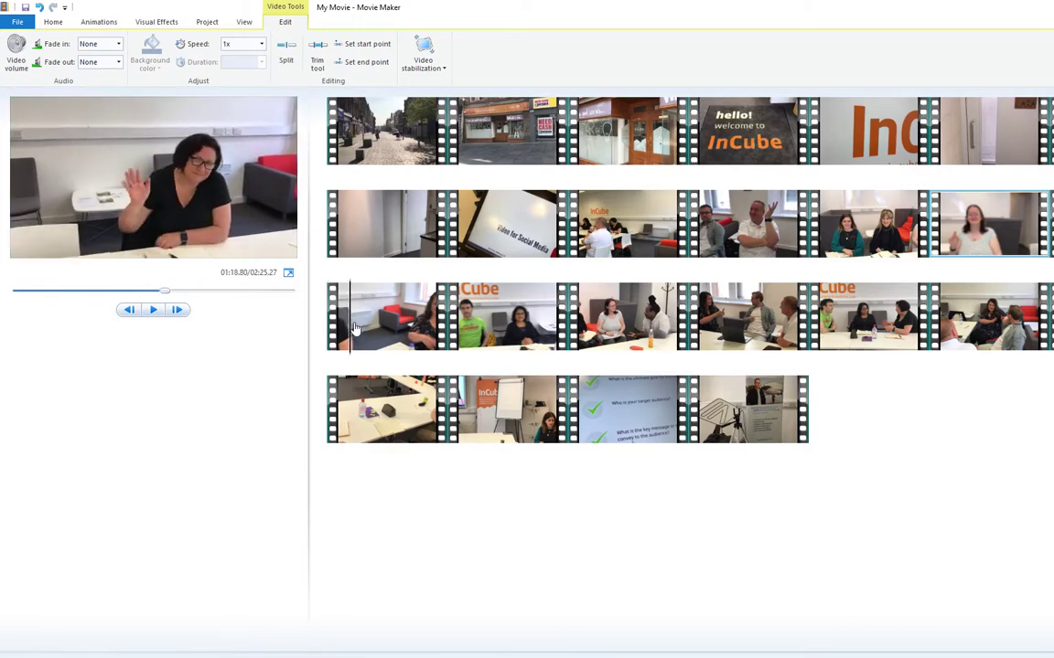
left_click_drag(355, 327, 449, 341)
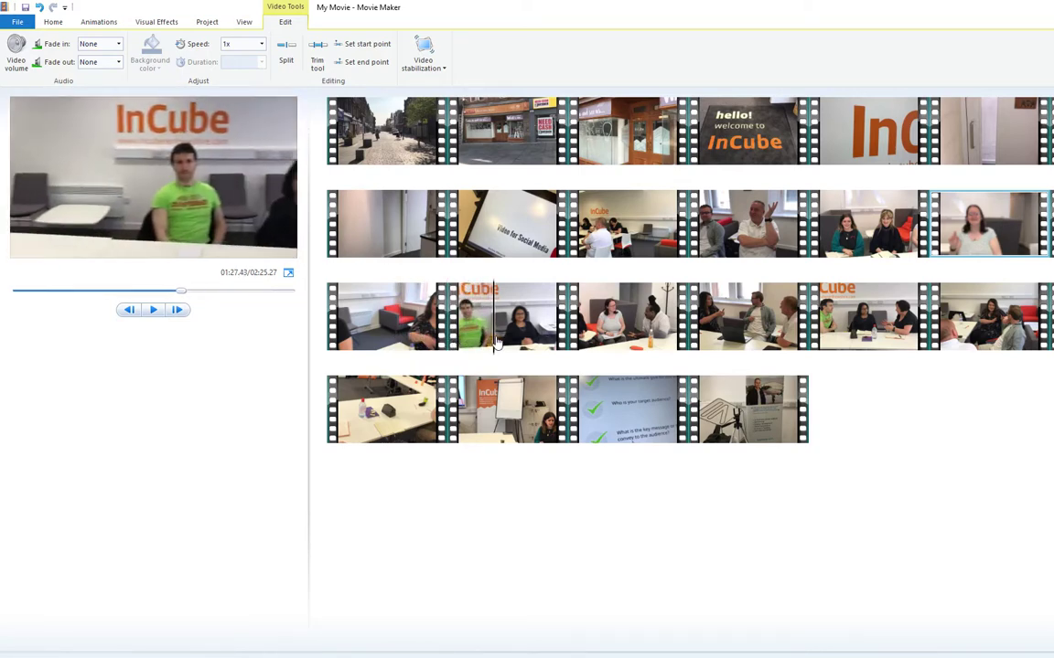
left_click_drag(510, 343, 1041, 329)
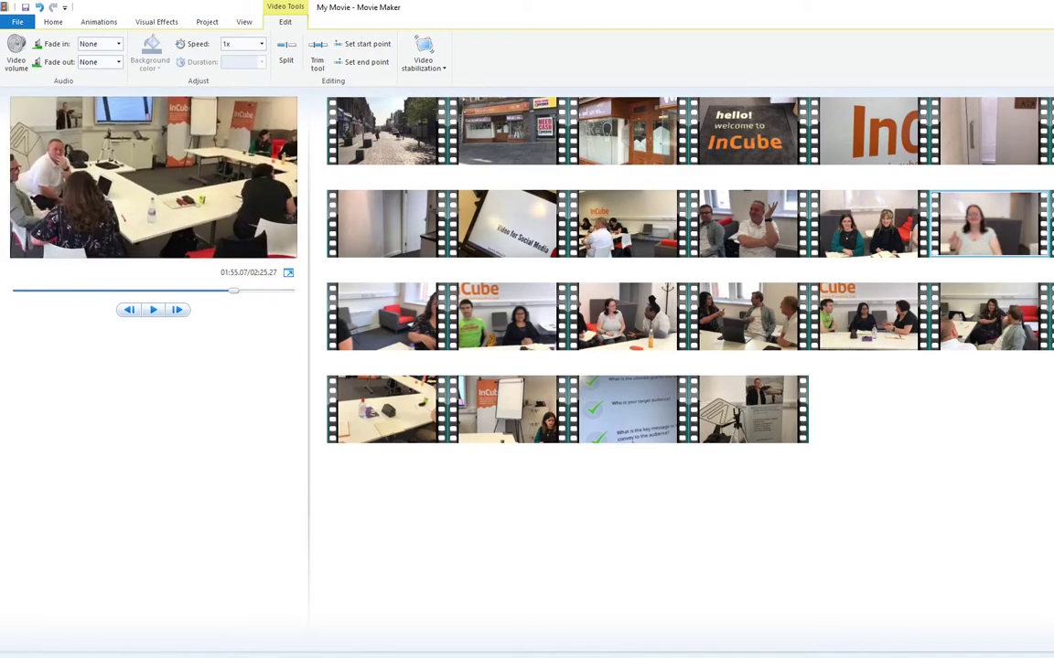
left_click_drag(404, 412, 724, 442)
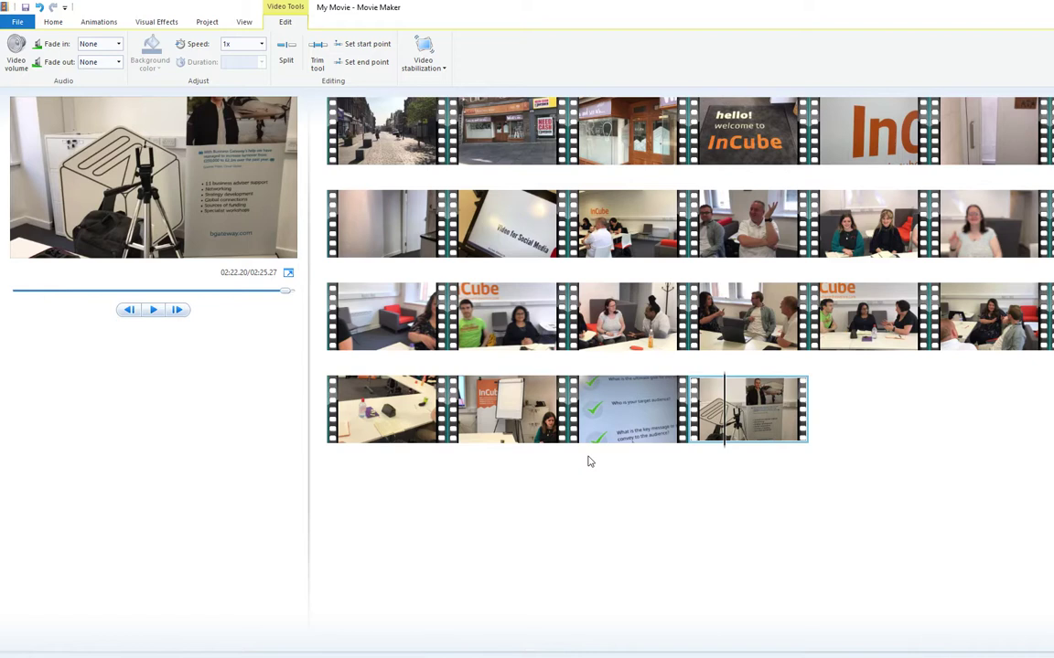
Step: Move the green checklist slide clip to directly after the clip of the man in the green shirt and the woman beside him
left_click(646, 416)
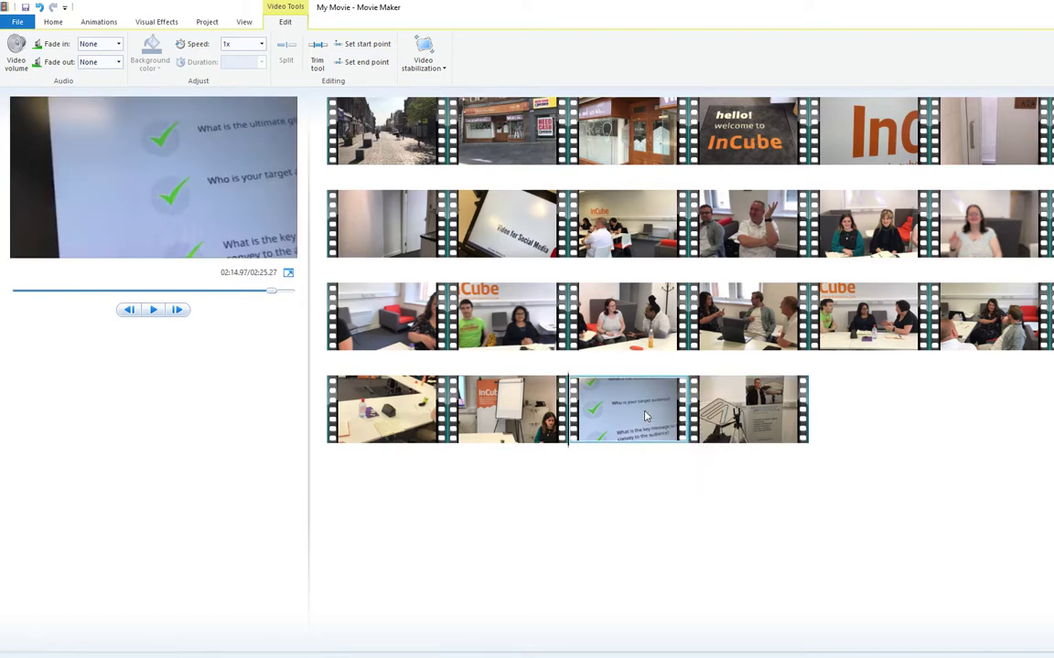
left_click_drag(630, 424, 565, 338)
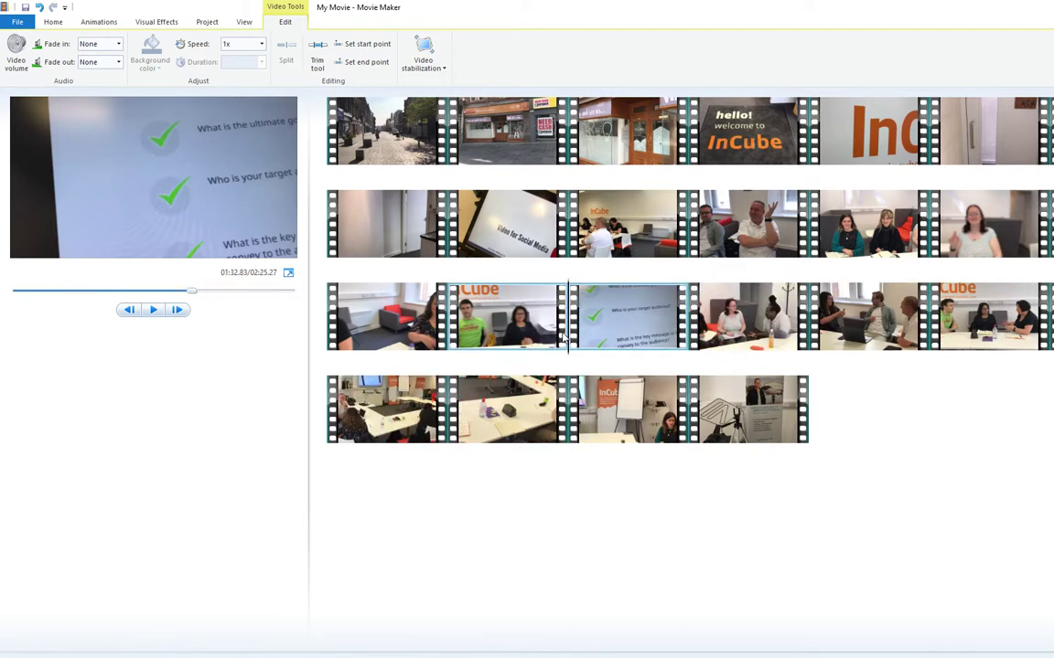
Step: Play through the waving woman clip, move it to the end of the movie, and return to the opening street clip
left_click(612, 329)
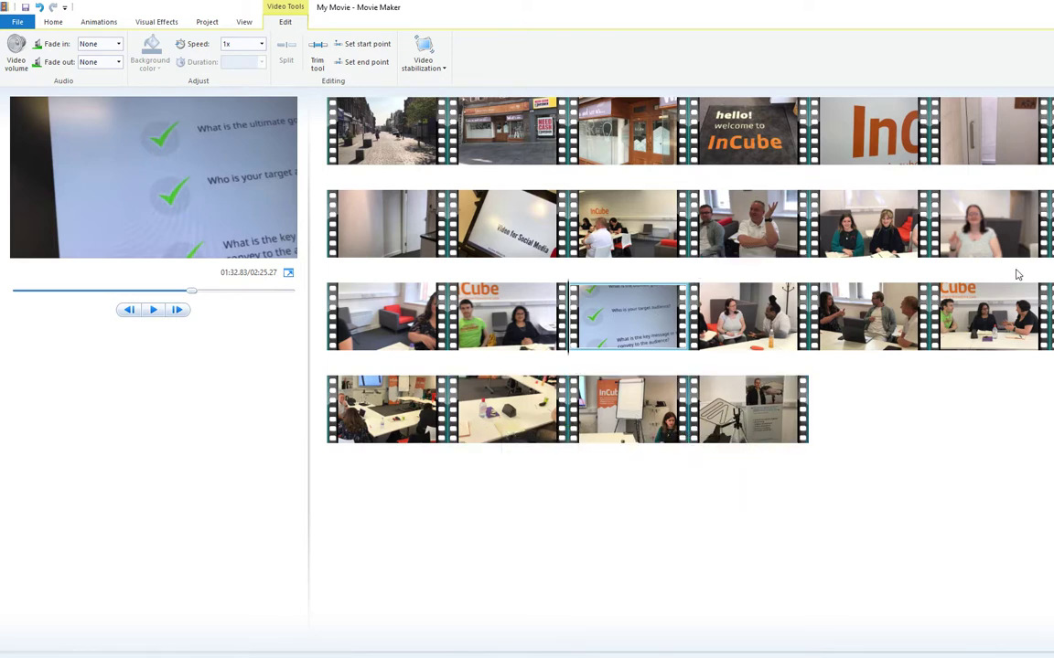
left_click(984, 239)
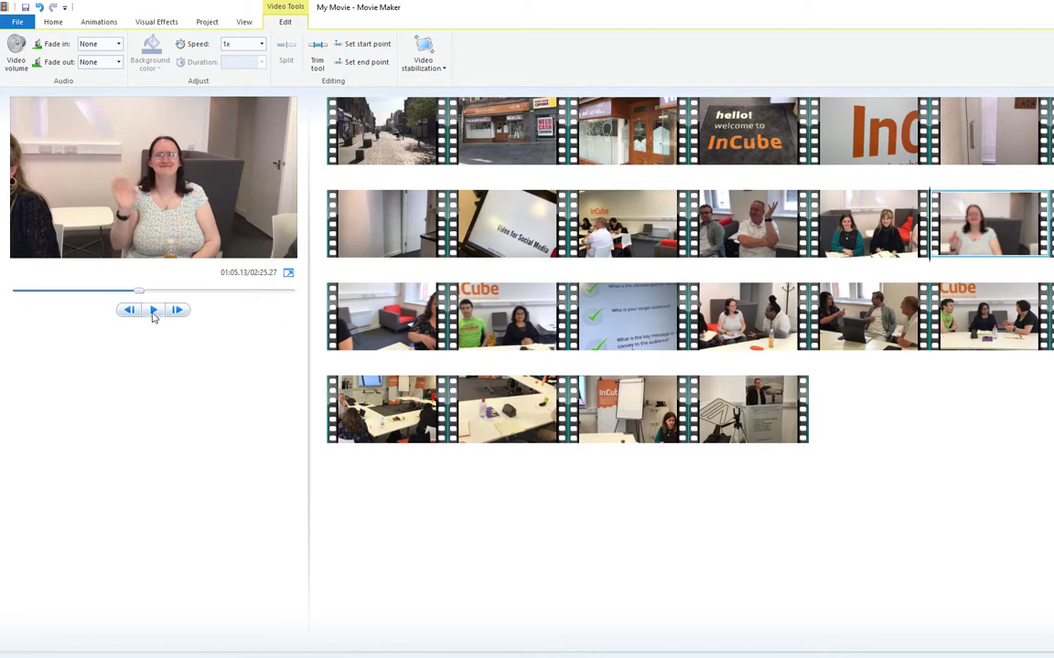
left_click(154, 312)
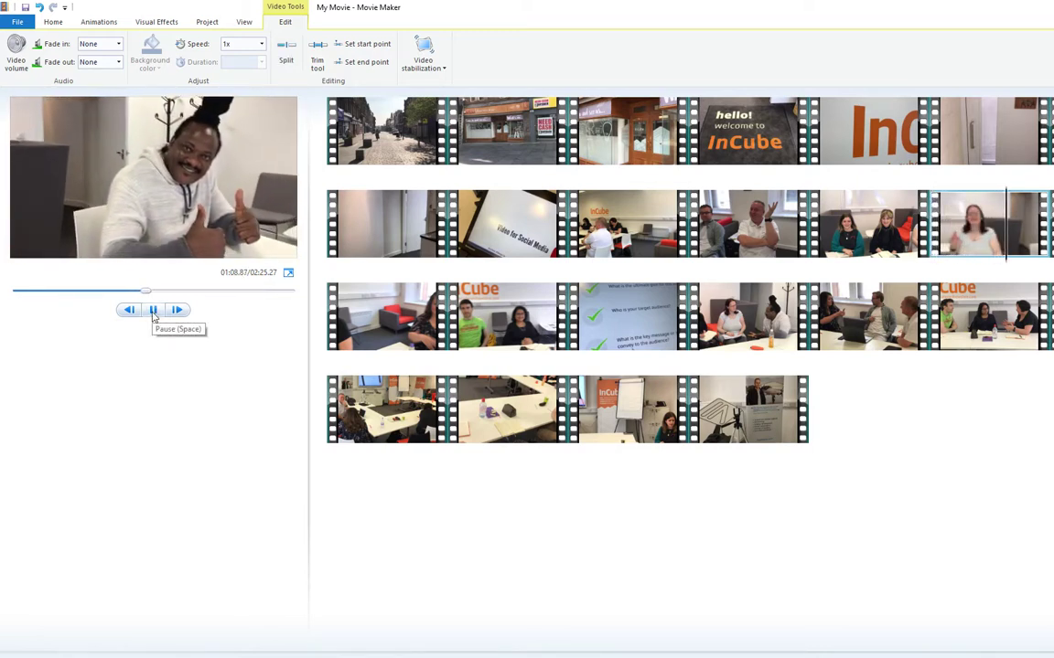
left_click(153, 312)
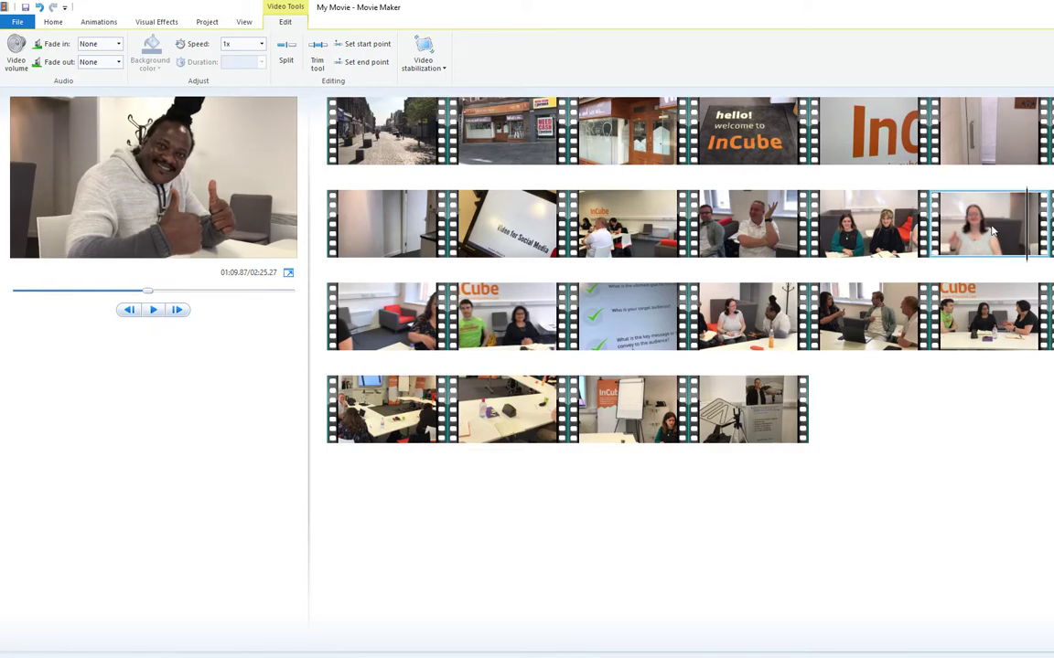
left_click_drag(978, 231, 905, 458)
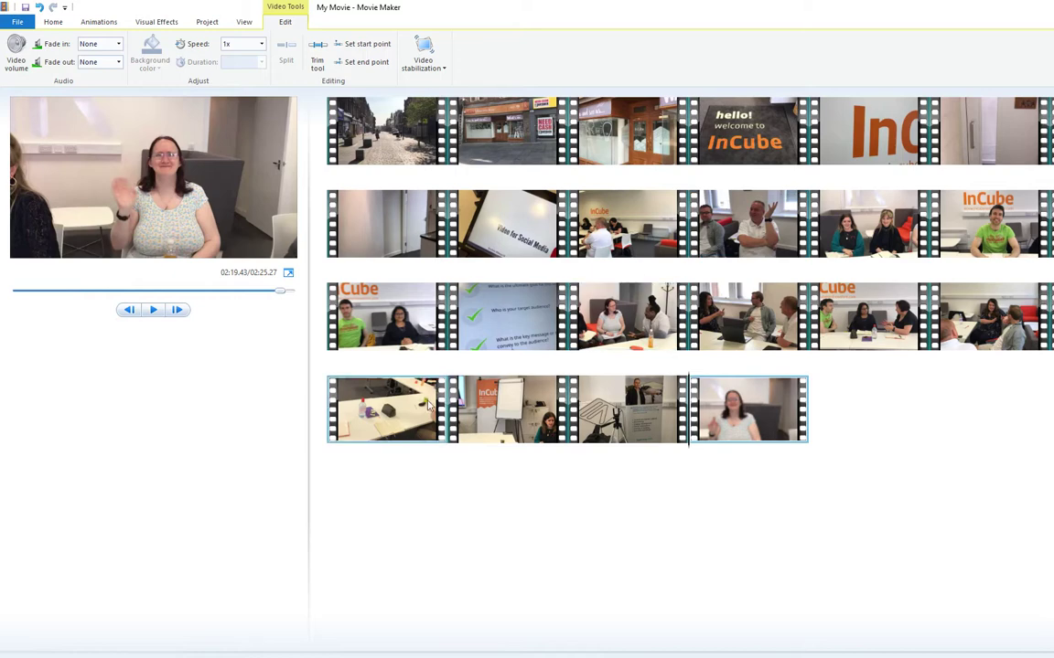
left_click(398, 151)
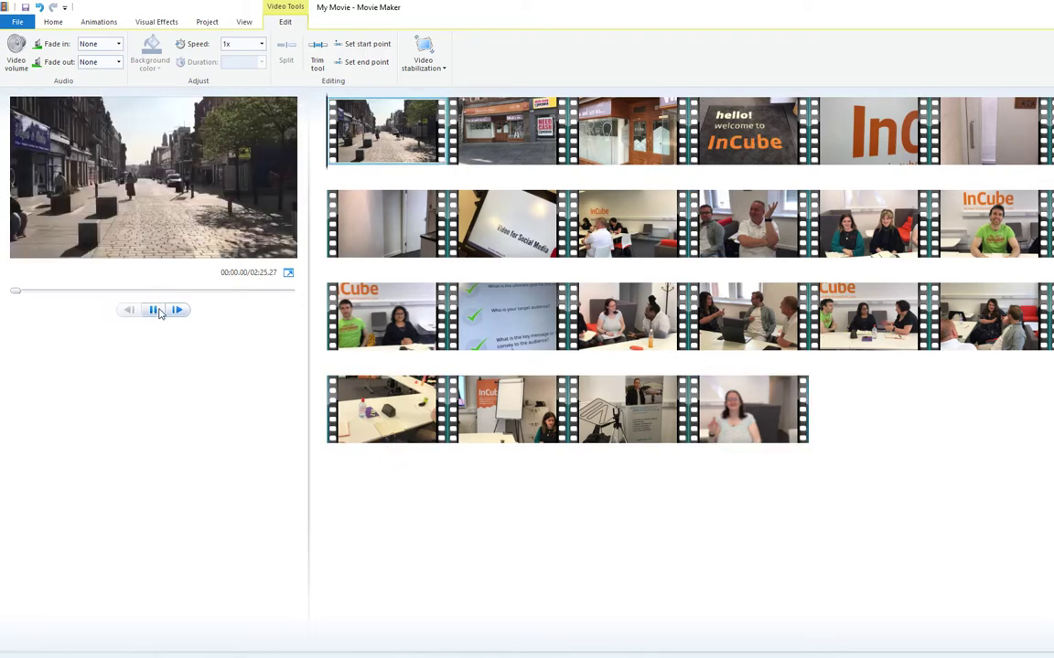
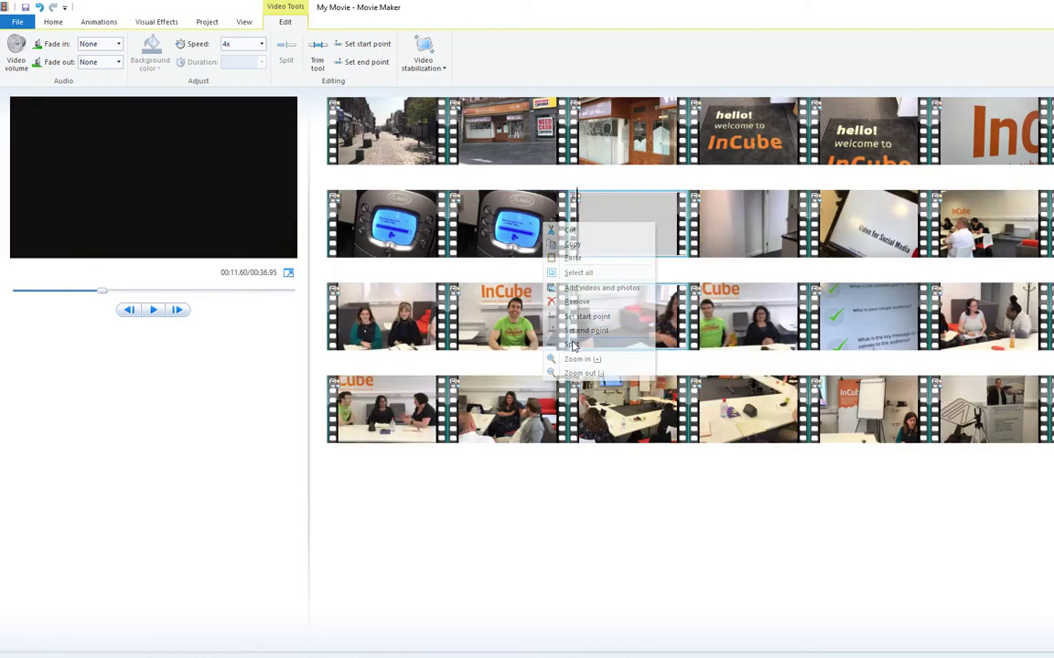
Step: Set the second coffee machine clip's speed to 2x and play the section from the coffee machine clips to the Video for Social Media slide
left_click(262, 46)
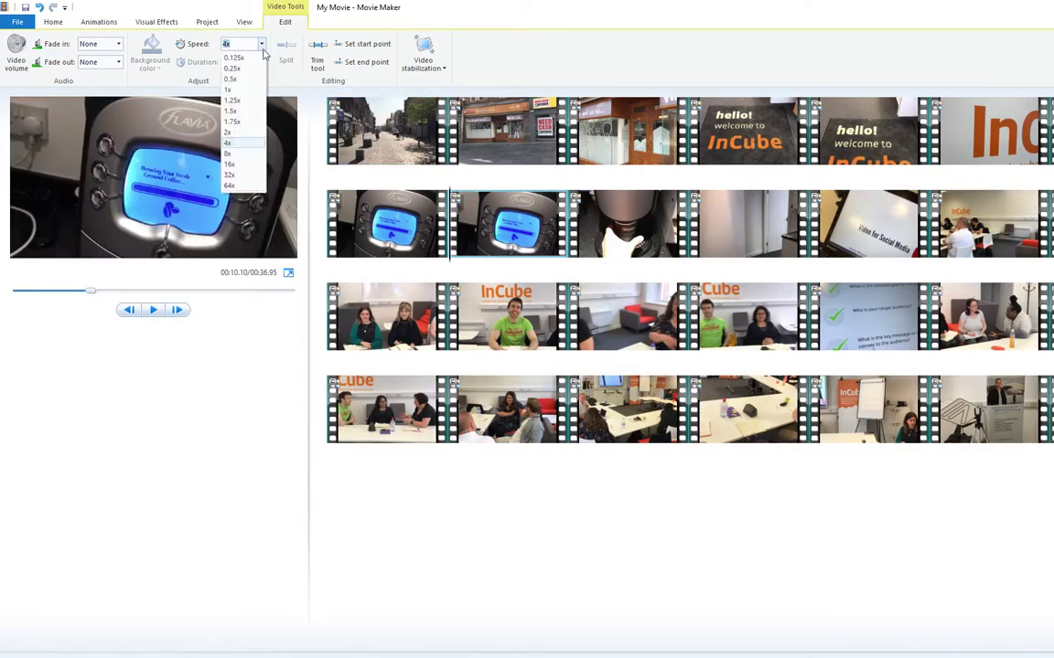
left_click(236, 143)
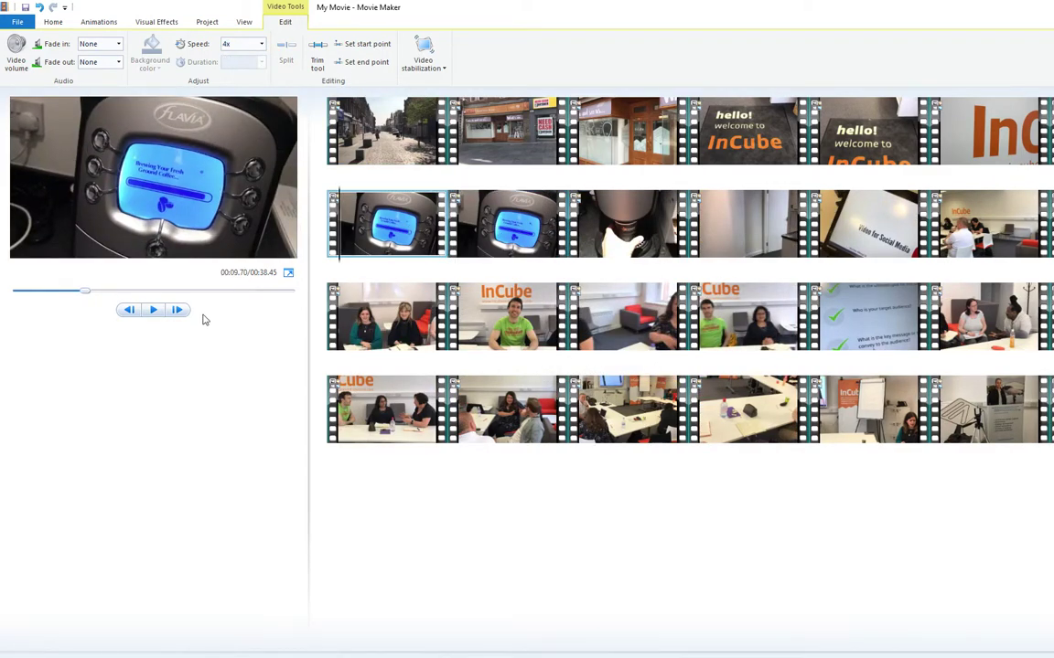
left_click(154, 319)
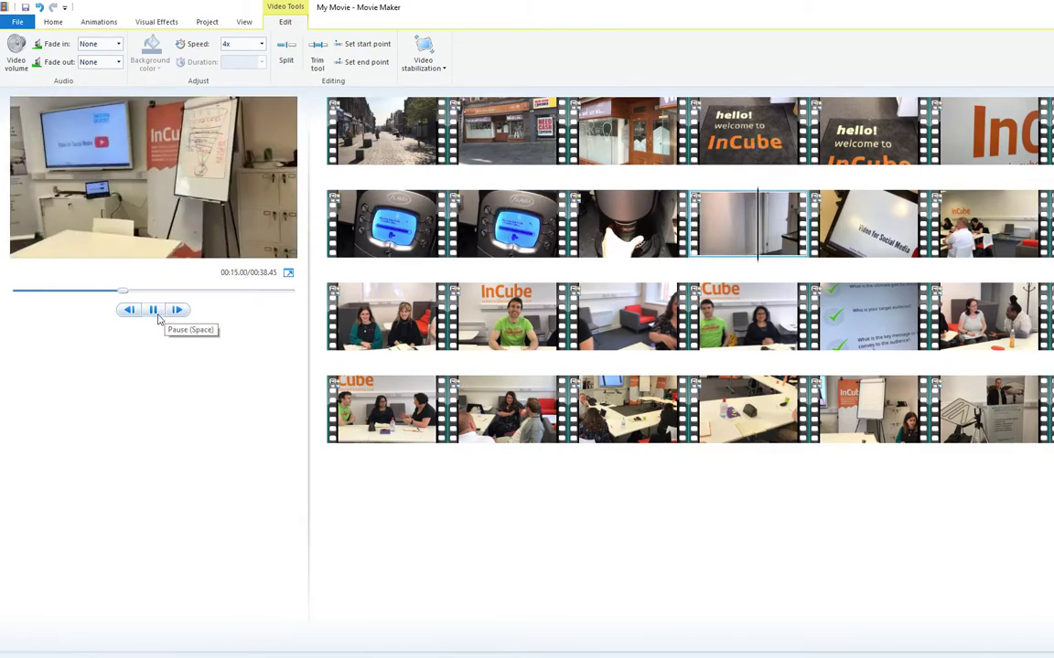
left_click(158, 317)
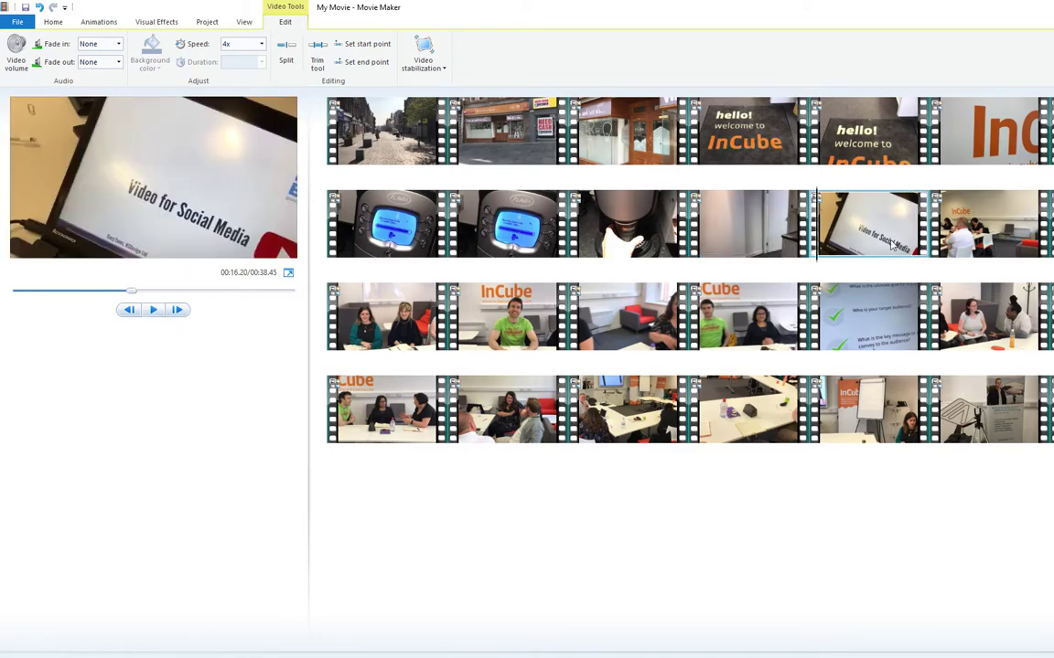
Step: Delete the wide meeting room clip that follows the Video for Social Media slide
left_click(973, 243)
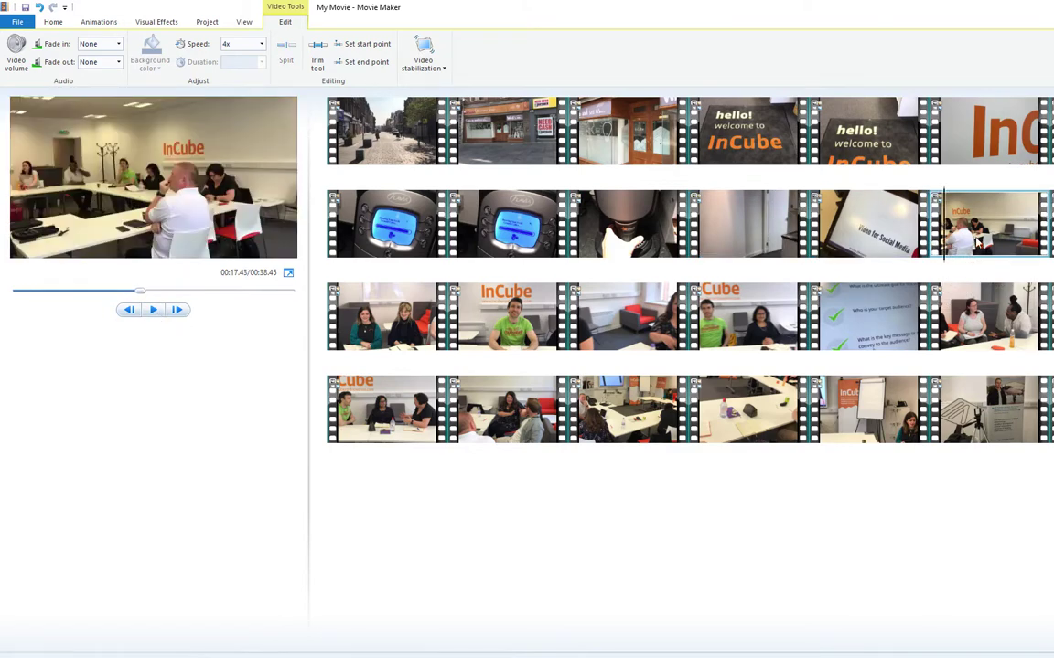
left_click_drag(946, 245, 1018, 242)
left_click(976, 236)
key("Delete")
Step: Split the clip of the man in the green shirt at about 18.3 seconds of movie time and delete the portion before the split
left_click_drag(951, 236, 1048, 224)
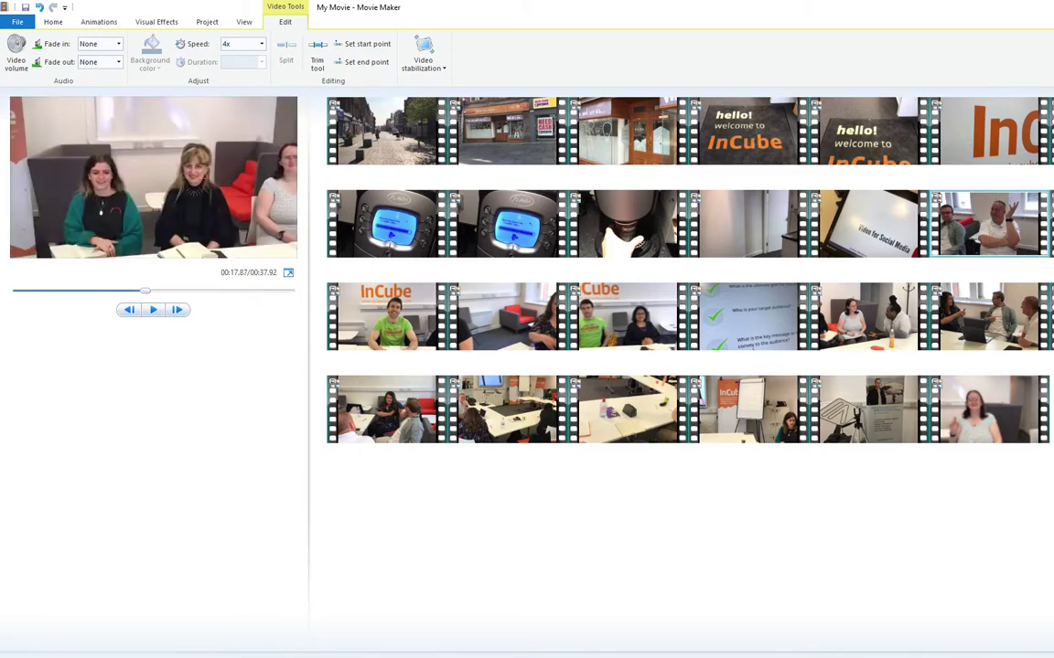
left_click_drag(714, 316, 355, 340)
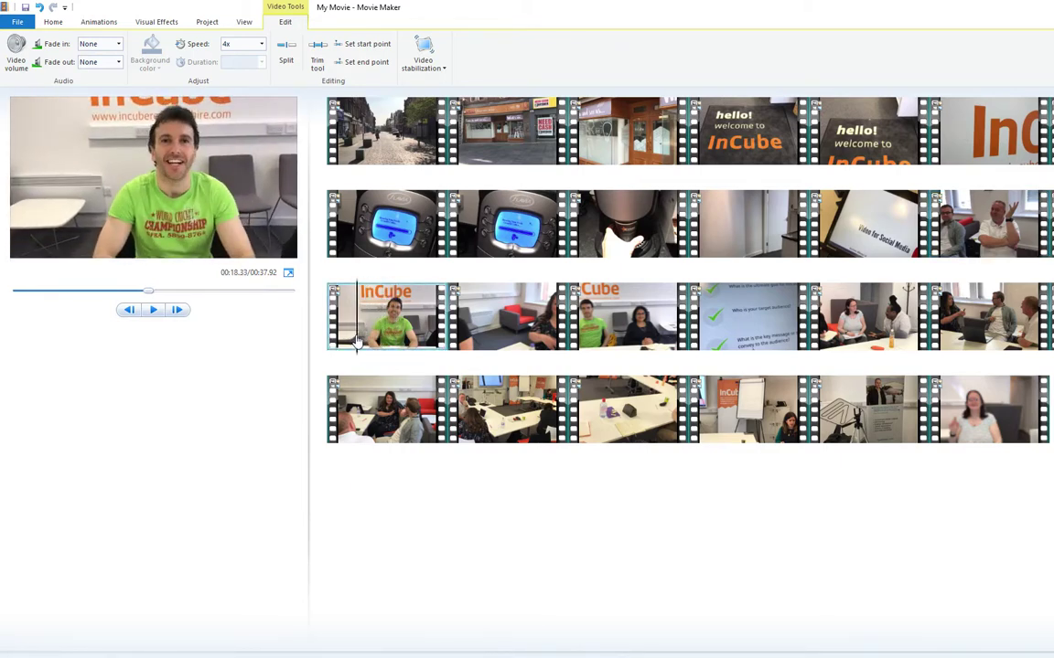
right_click(356, 340)
left_click(373, 458)
left_click(394, 302)
key("Delete")
Step: Split the final waving woman clip at about 36.7 seconds and again at about 37.1 seconds of movie time
left_click_drag(347, 329, 981, 418)
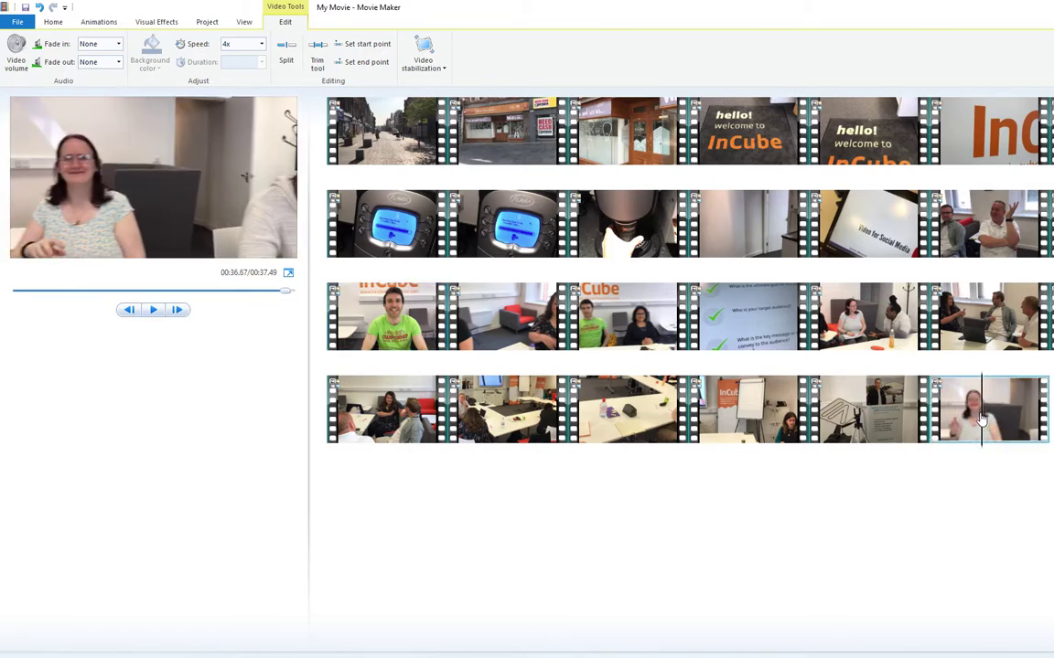
right_click(980, 418)
left_click(1027, 535)
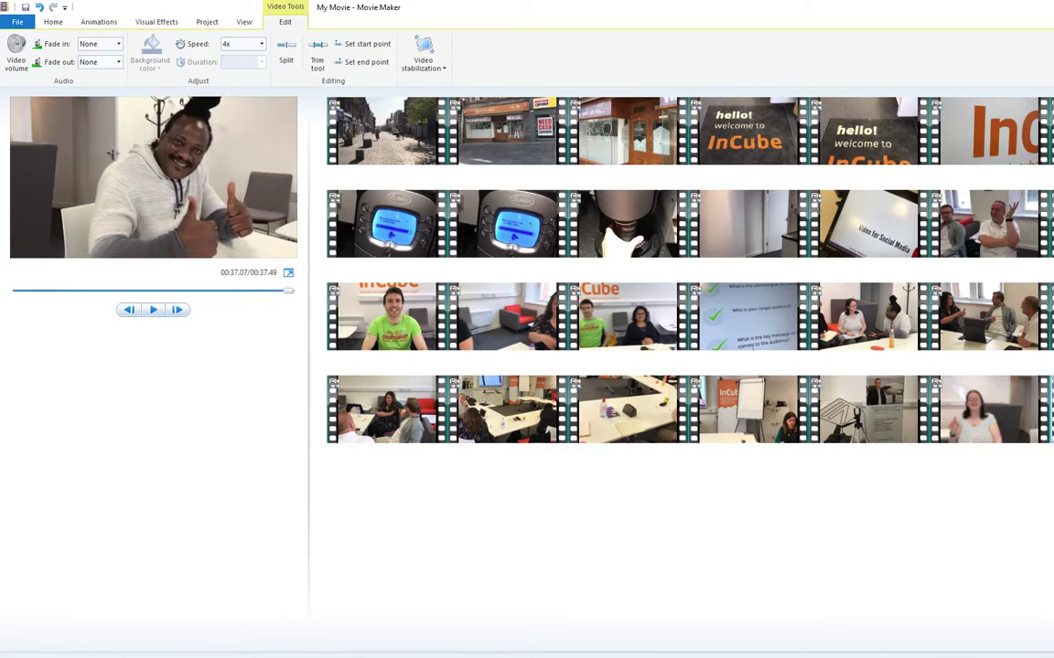
right_click(999, 412)
left_click(1048, 533)
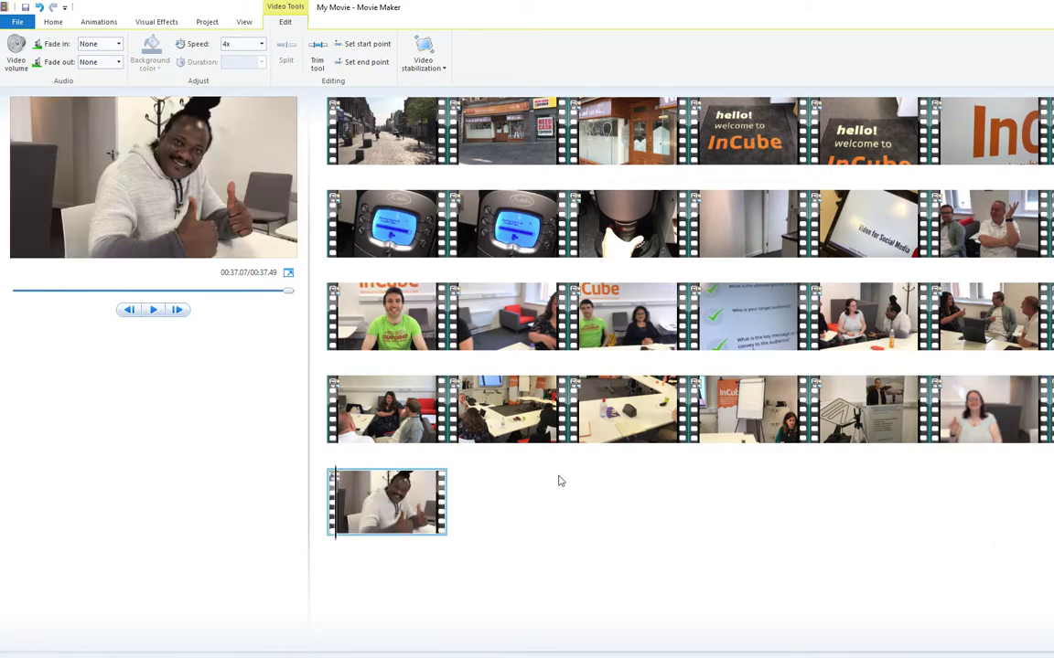
Step: Set the closing thumbs-up clip's speed to 1x and the segment before it to 2x, and play the ending
mouse_move(350, 509)
left_mouse_down()
mouse_move(427, 501)
mouse_move(335, 508)
left_mouse_up()
left_click(262, 45)
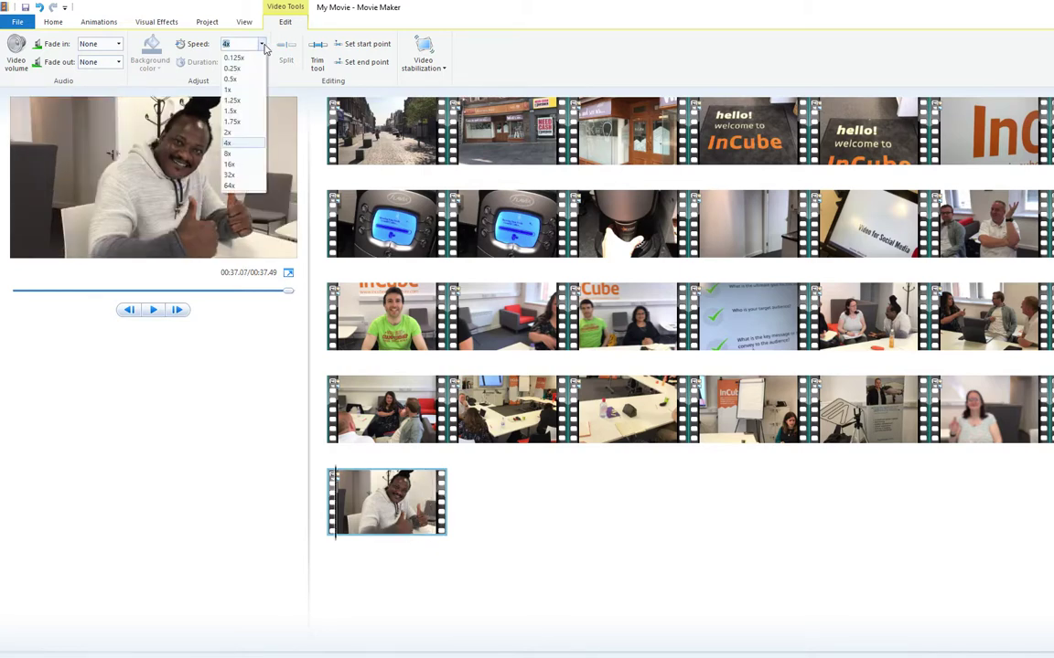
left_click(230, 90)
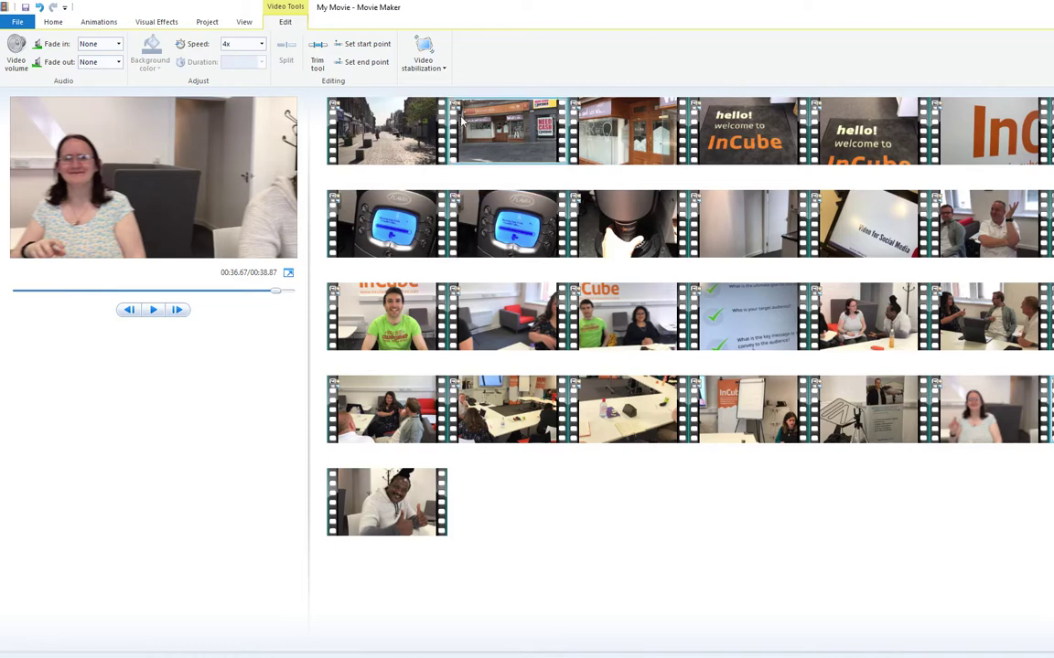
left_click(261, 44)
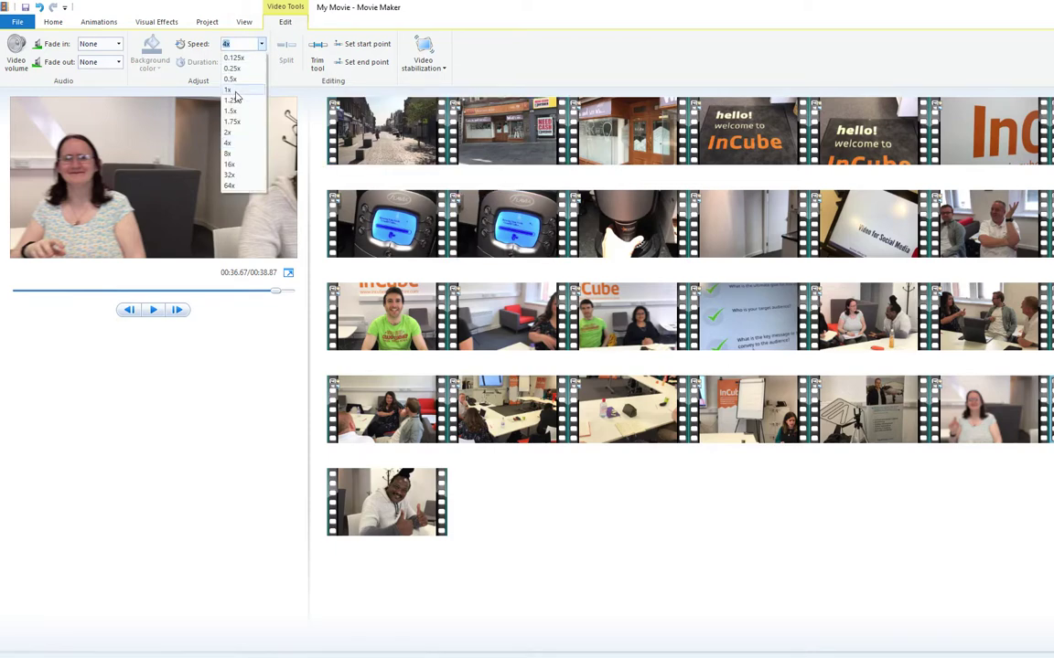
left_click(230, 143)
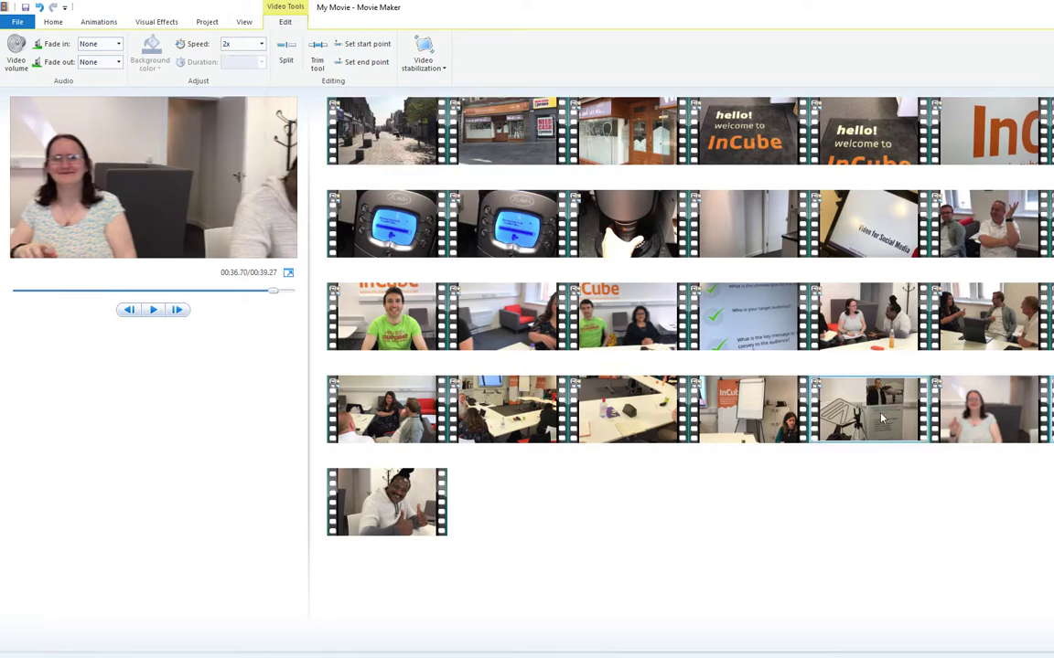
left_click(152, 311)
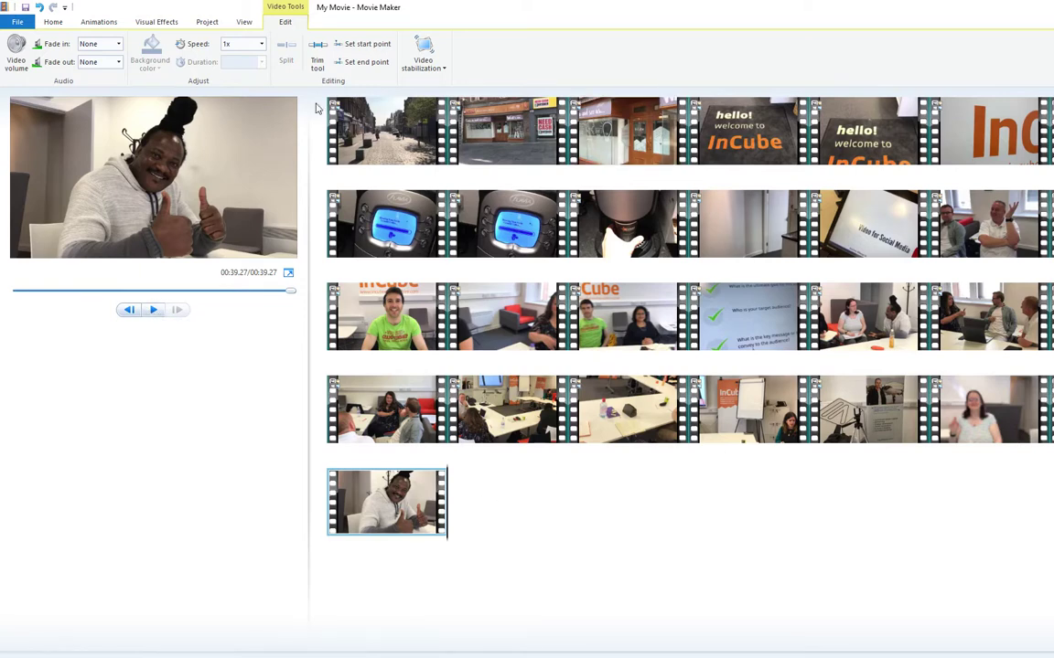
Step: Add a title before the opening street clip with the text "Making Movies in Paisley"
left_click(385, 137)
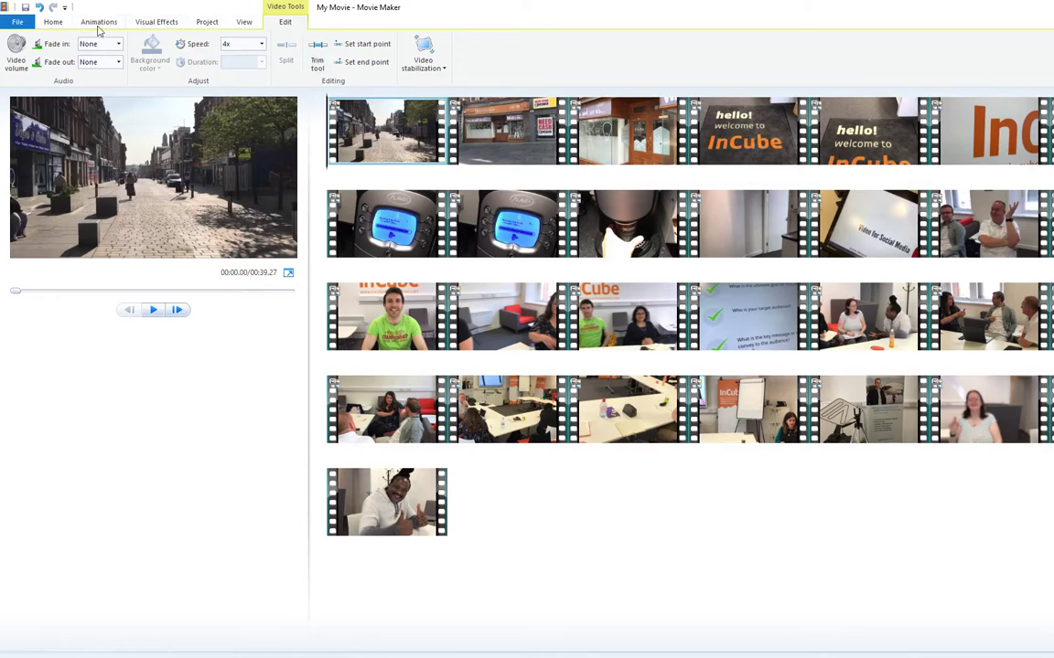
left_click(52, 23)
left_click(233, 40)
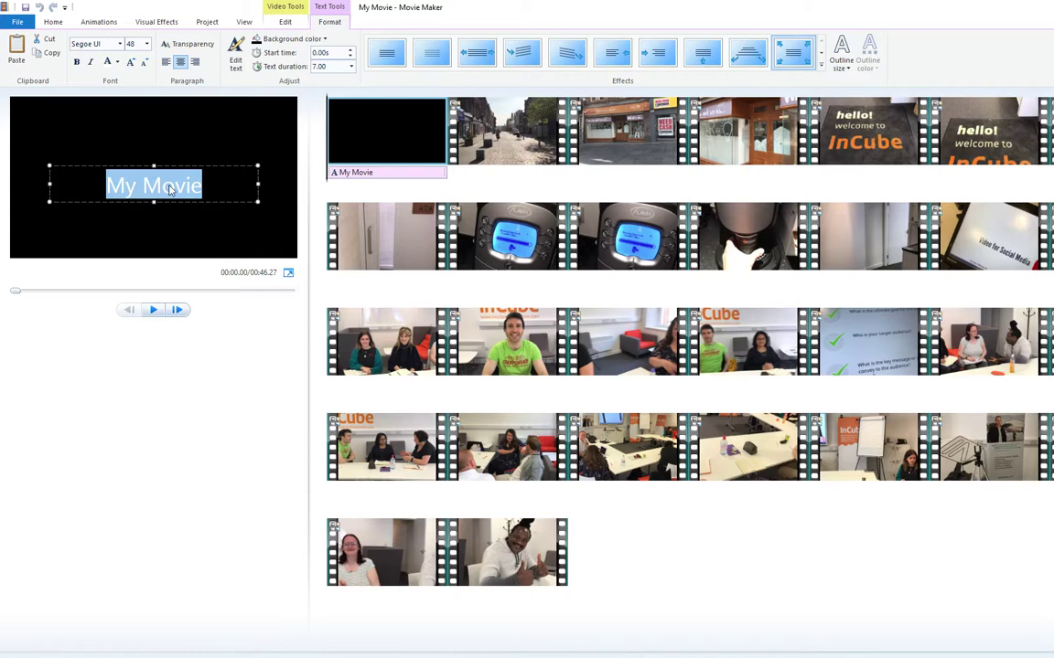
type("Making Moviews")
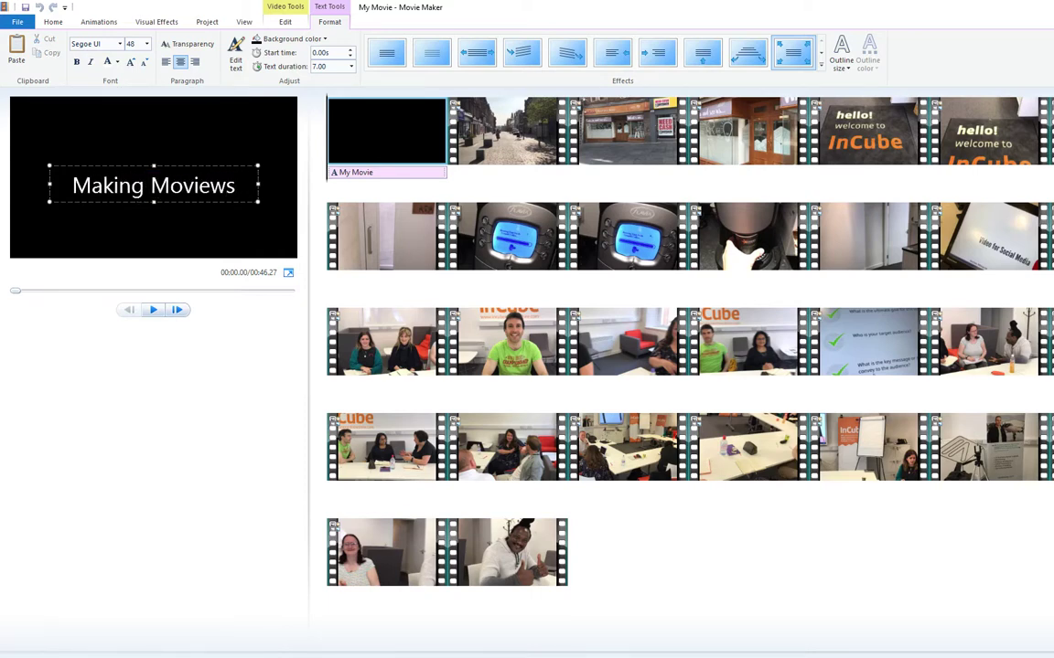
key("BackSpace")
key("BackSpace")
type("s")
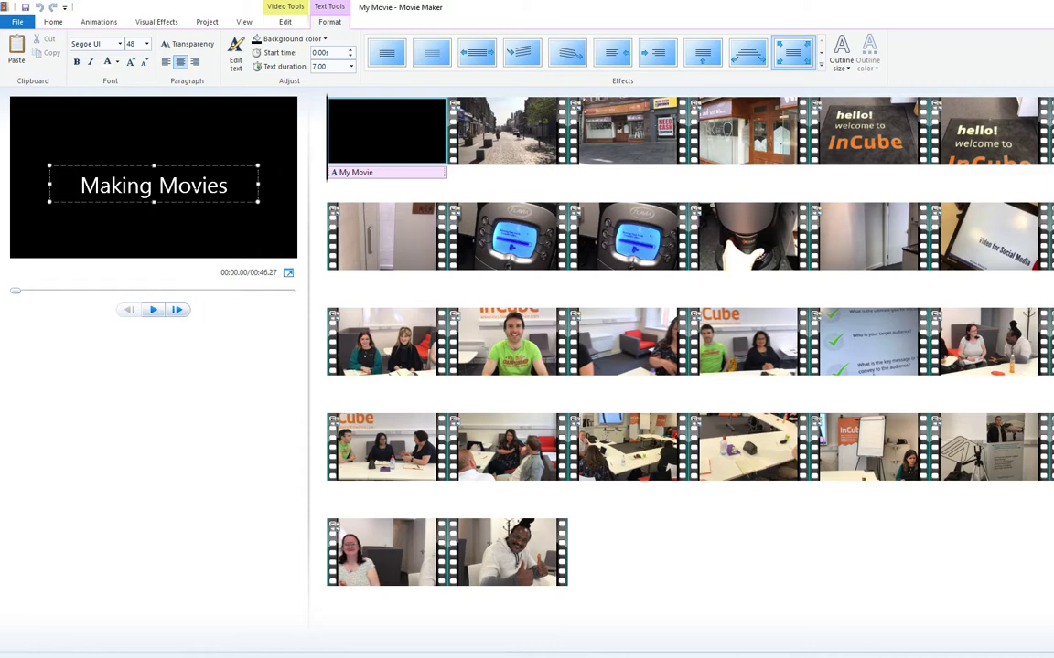
type(" In")
key("BackSpace")
key("BackSpace")
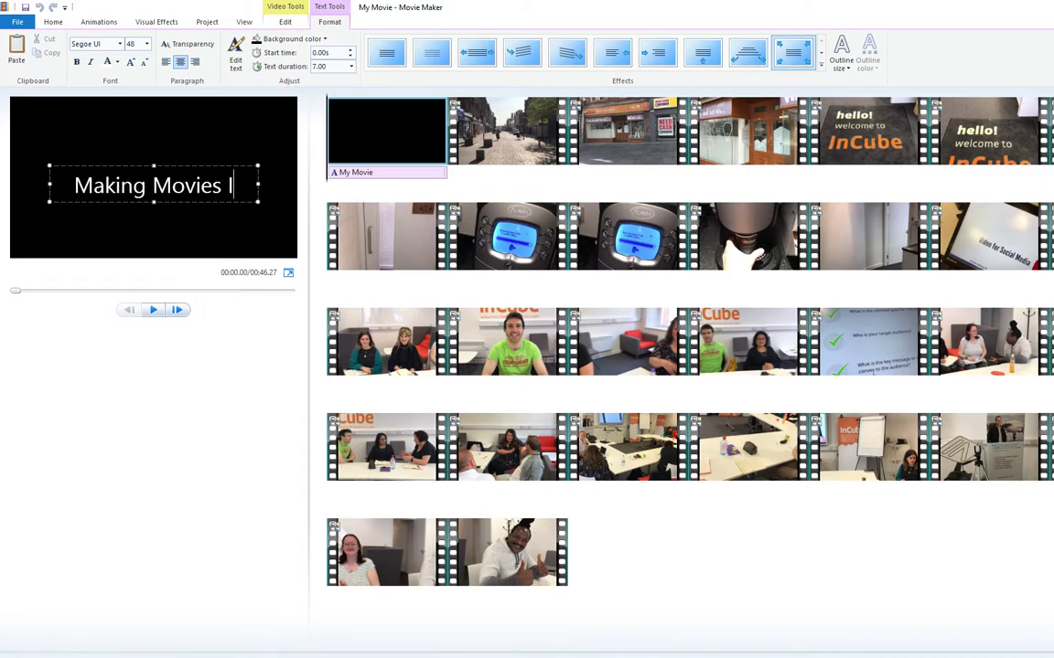
type("in Paisley")
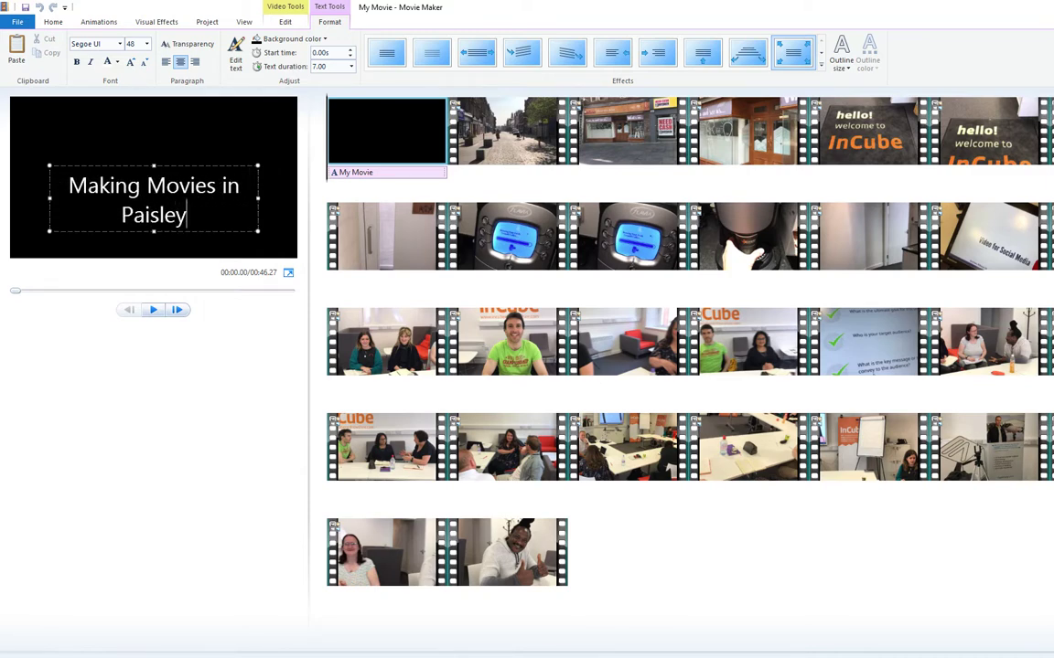
Step: Set the font size of the whole opening title text to 20
key("shift+Left")
key("shift+Left")
key("shift+Left")
key("shift+Left")
key("shift+Left")
key("shift+Left")
key("ctrl+a")
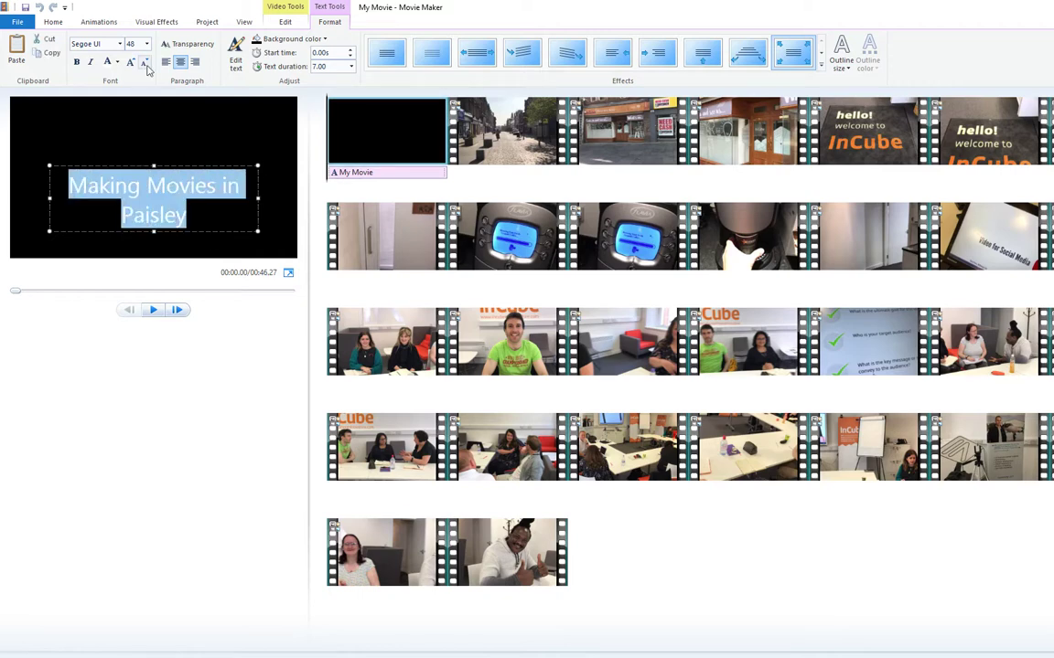
left_click(145, 44)
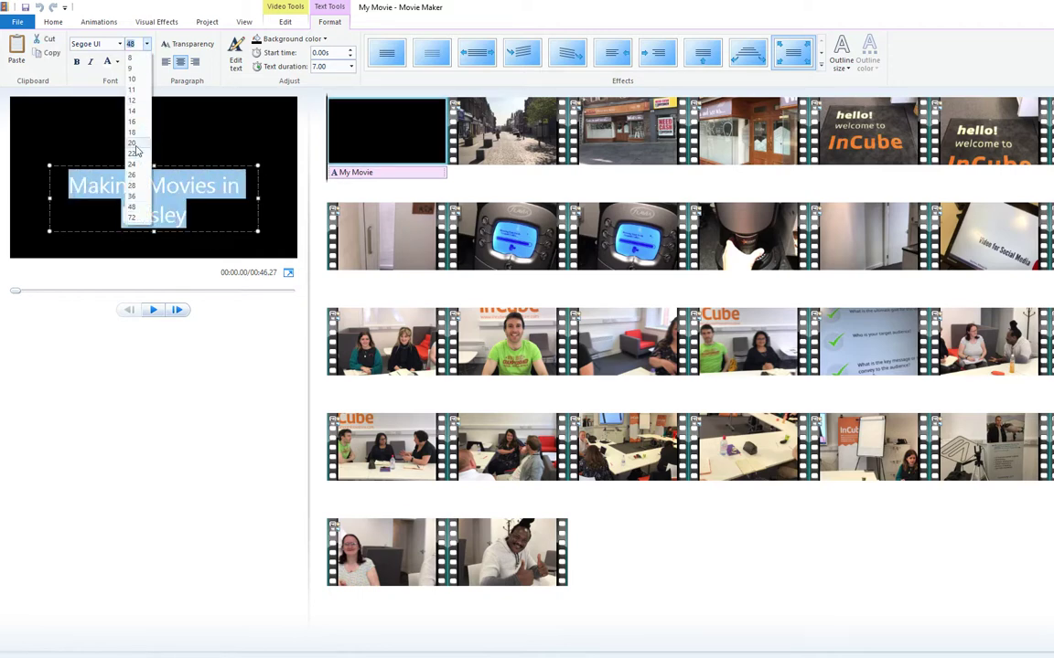
left_click(133, 143)
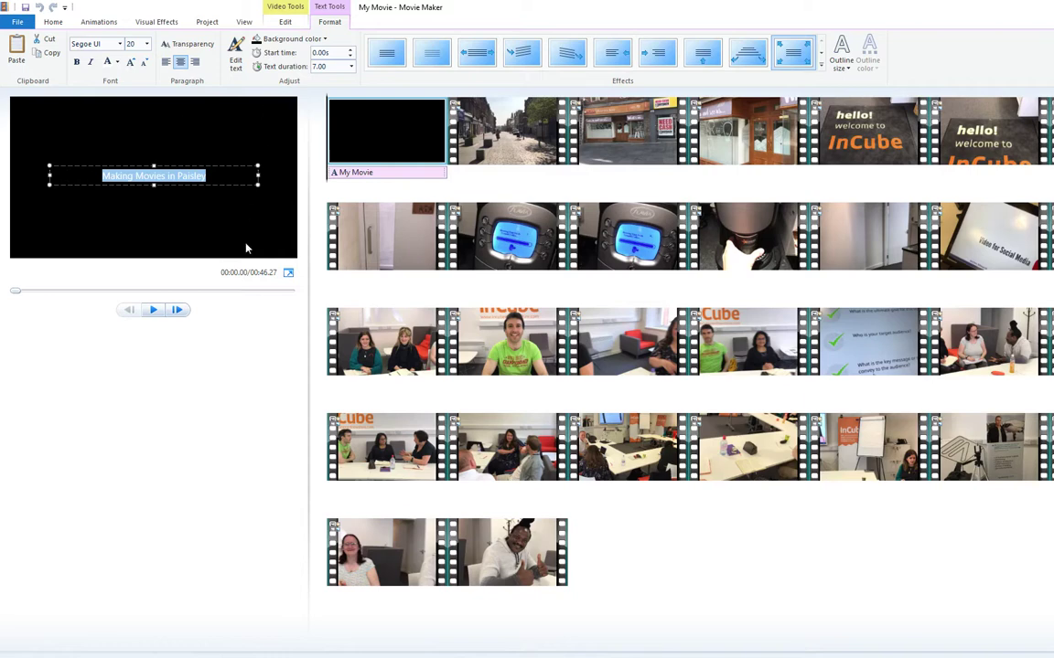
Step: Preview the opening title and set its text duration to 5.00 seconds
left_click(154, 312)
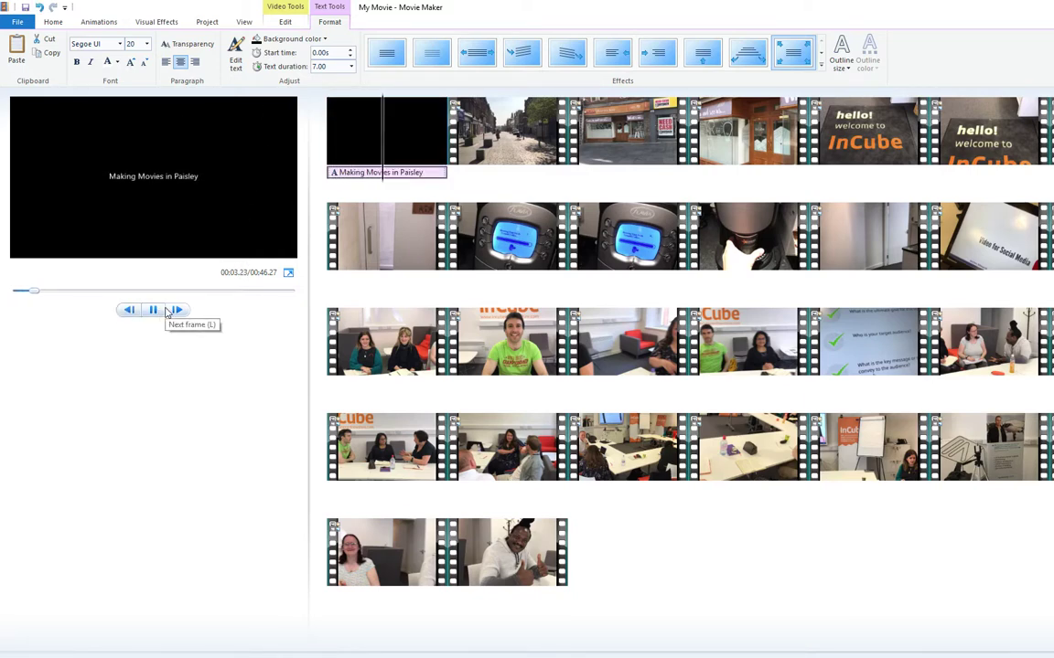
left_click(153, 311)
left_click(330, 112)
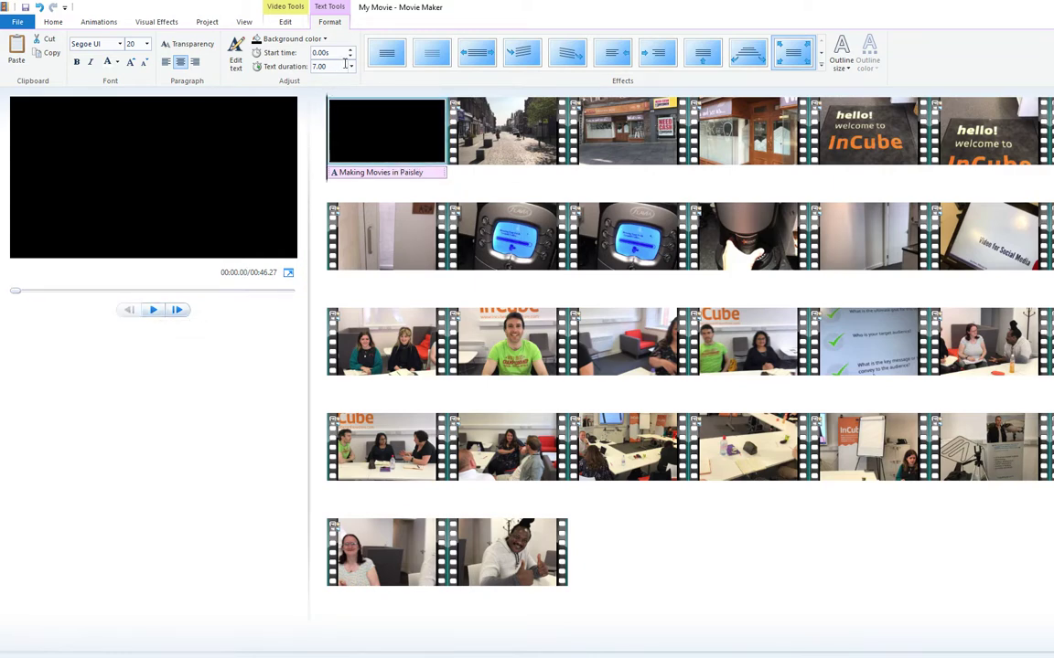
left_click(351, 67)
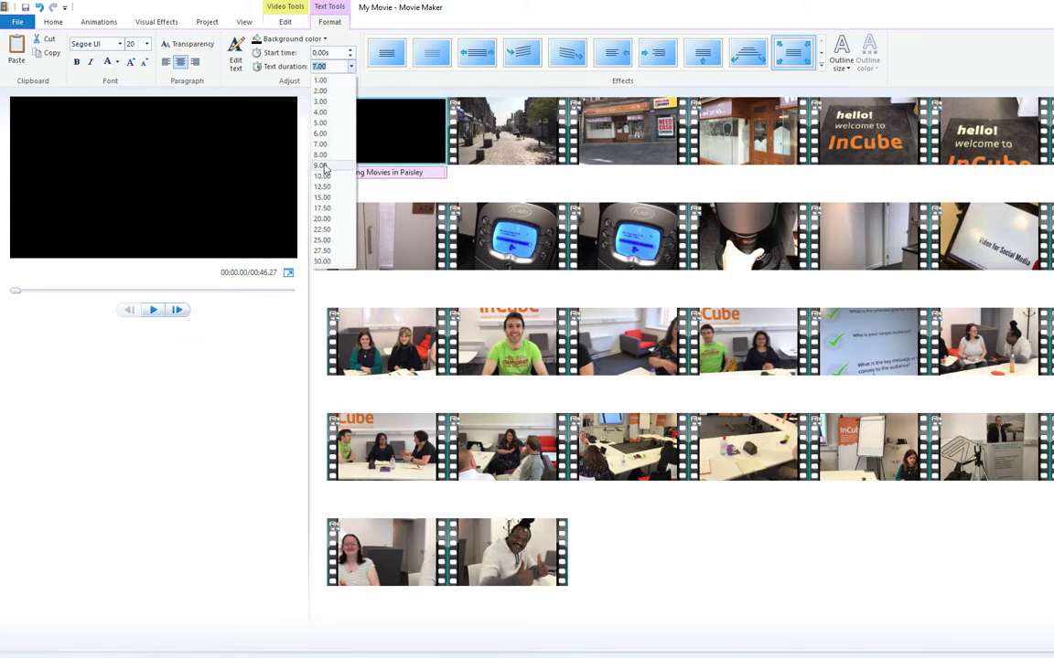
left_click(320, 125)
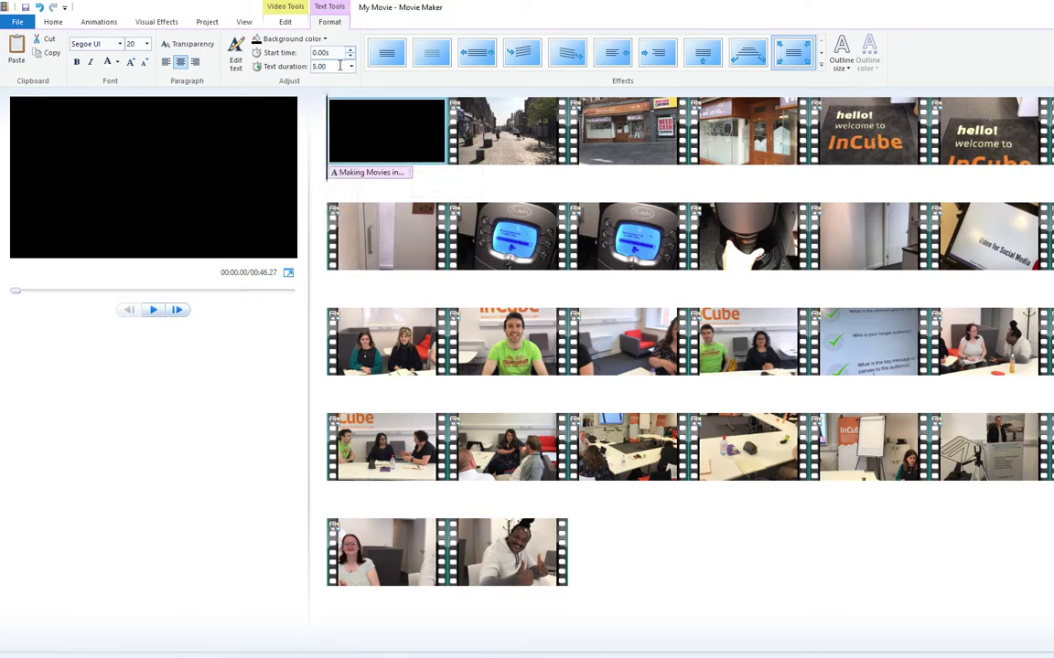
Step: Set the opening title clip's duration to 5.00 seconds and preview the title running into the first clips
left_click(353, 121)
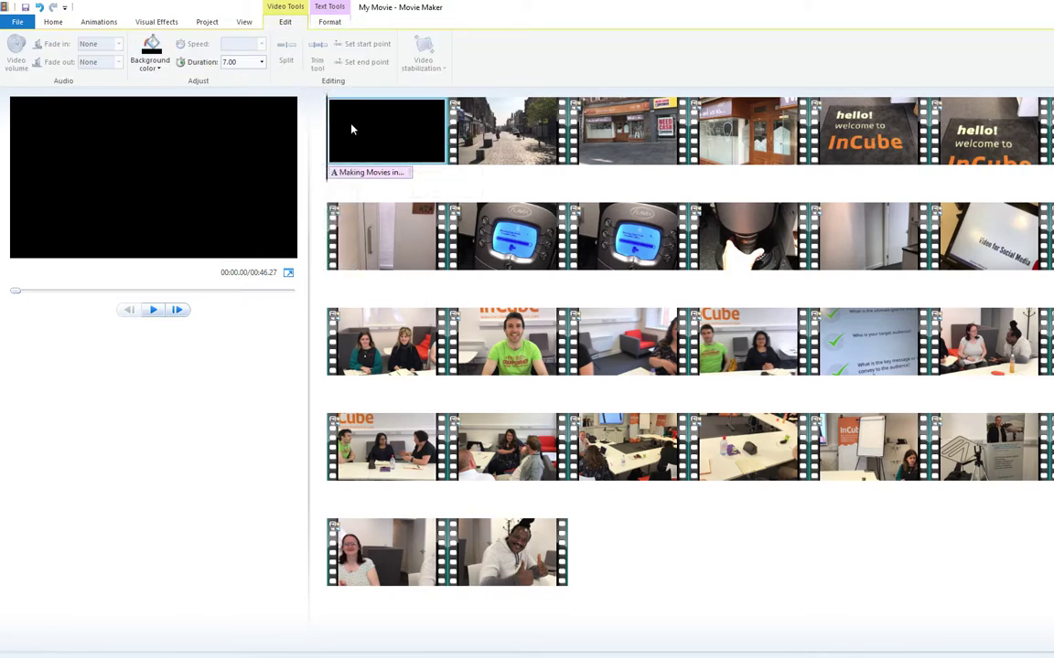
left_click(262, 64)
left_click(232, 120)
left_click(153, 310)
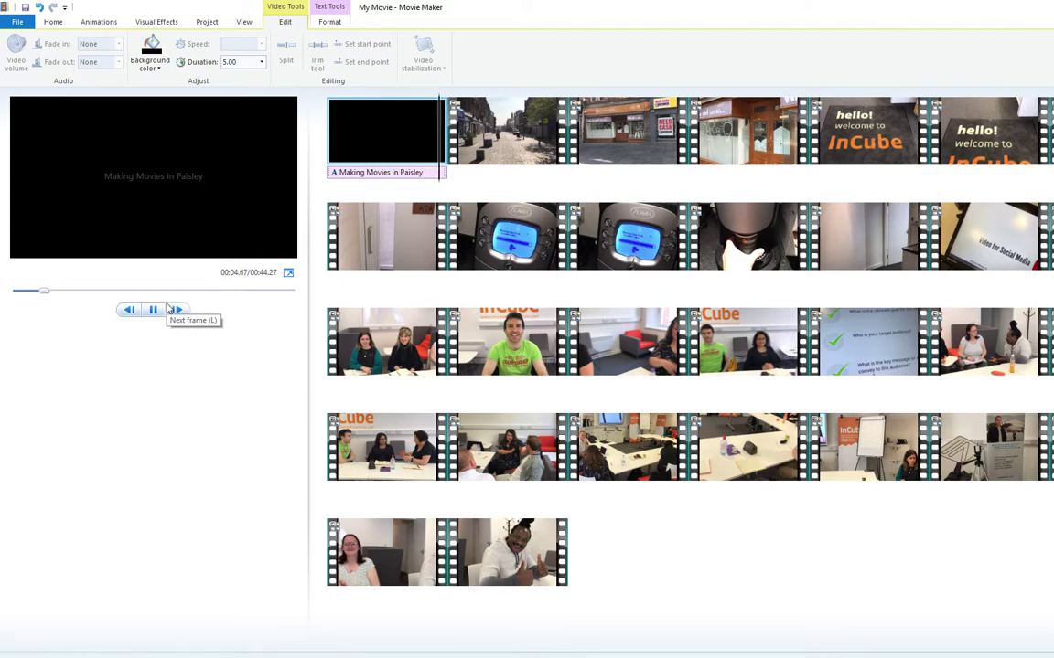
left_click(154, 310)
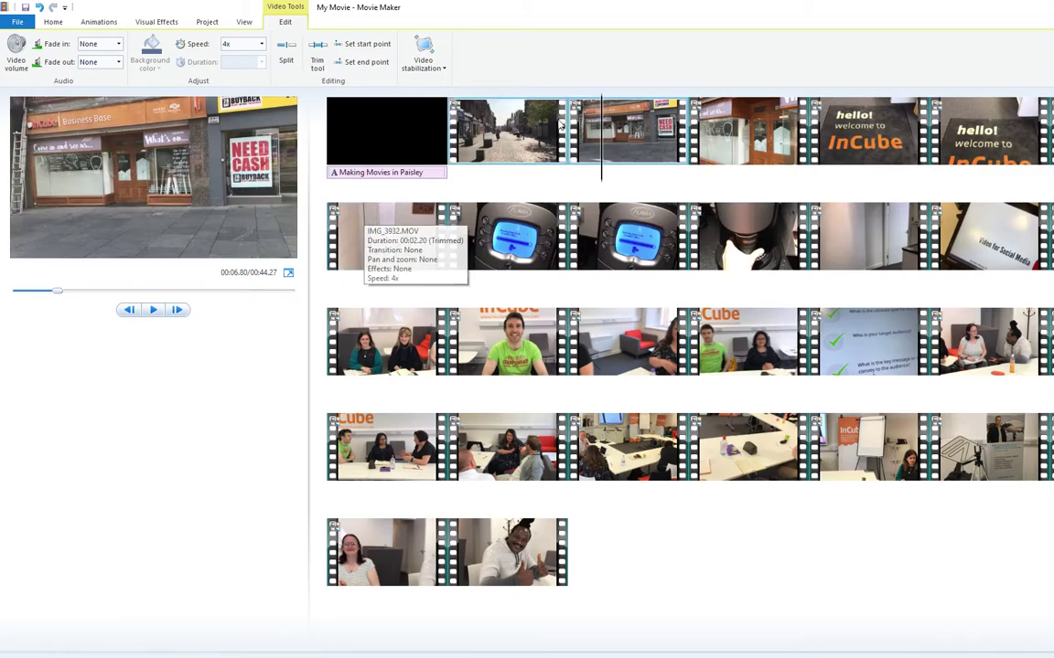
Step: Apply the dark fade transition to the opening street clip, between it and the opening title
left_click(487, 144)
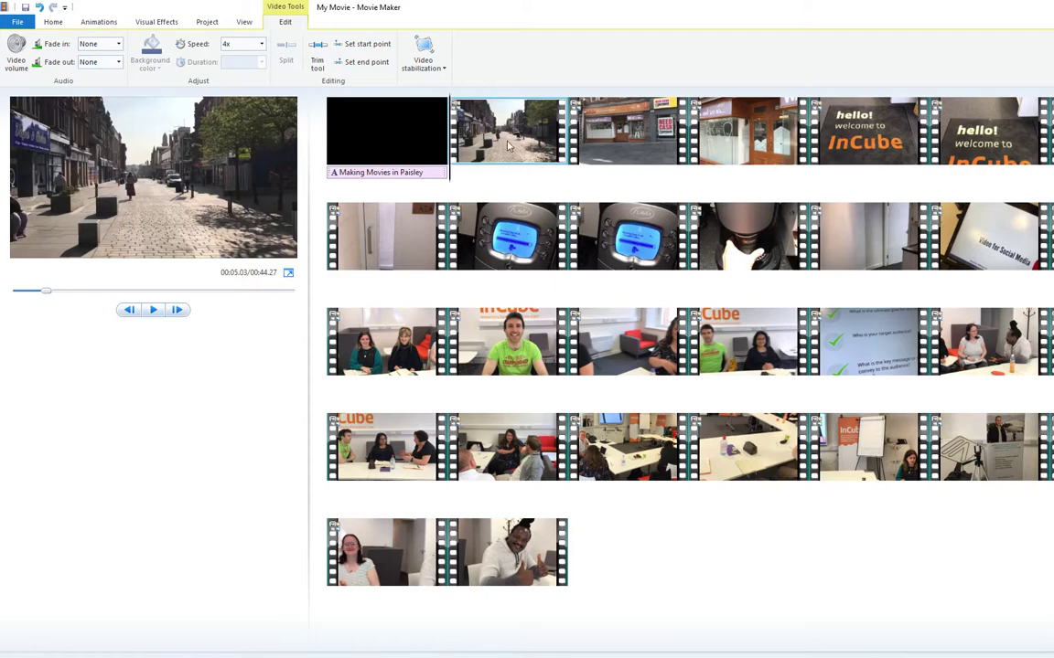
left_click(99, 22)
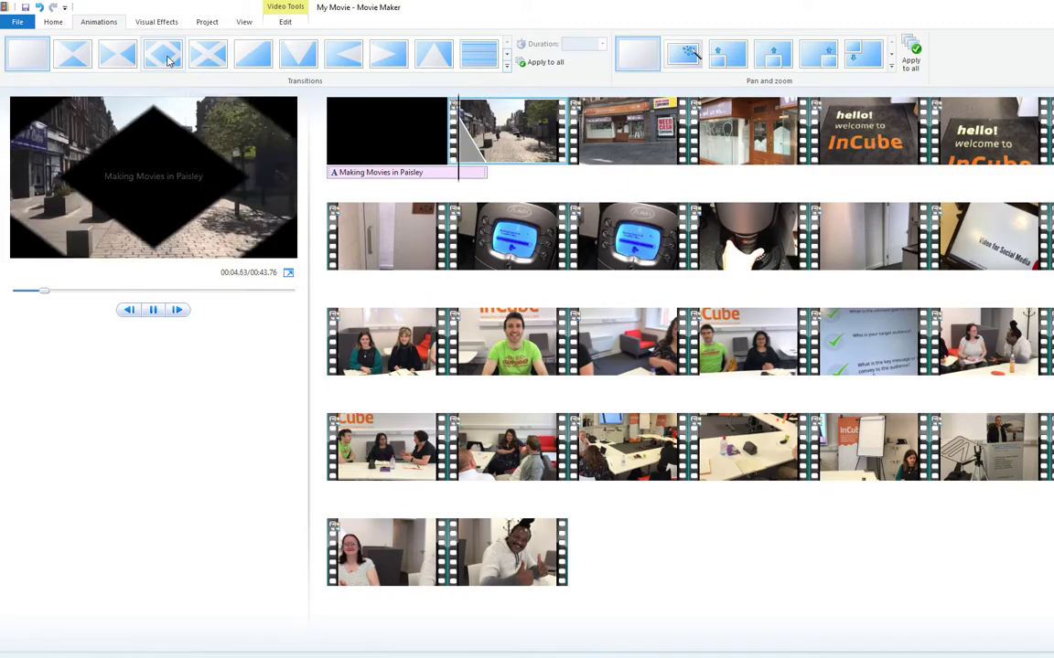
scroll(233, 68, "down", 1)
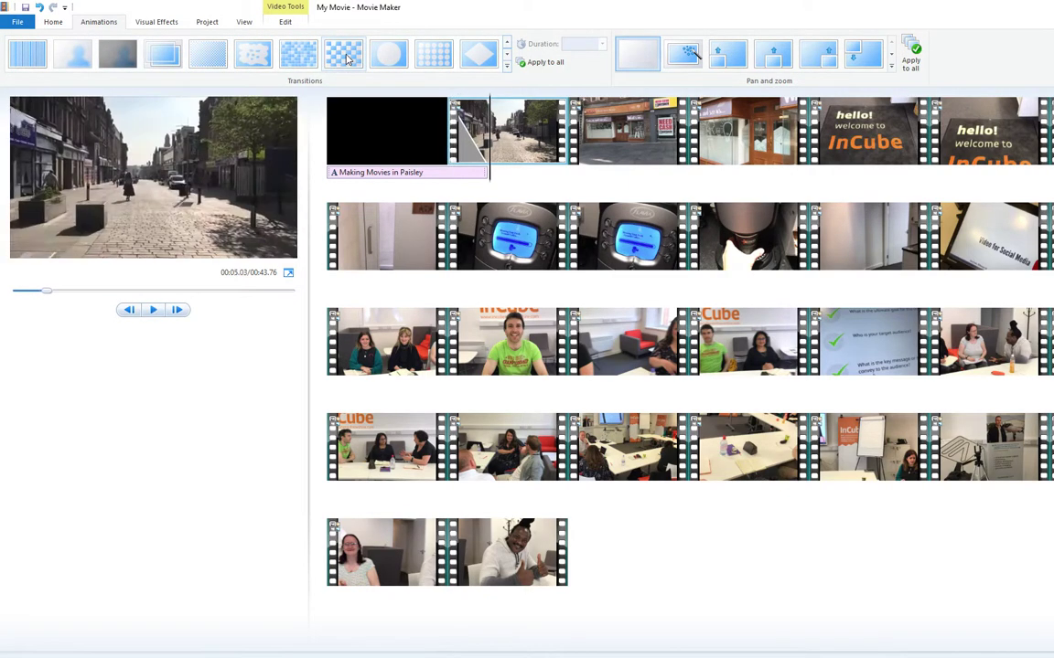
left_click(123, 62)
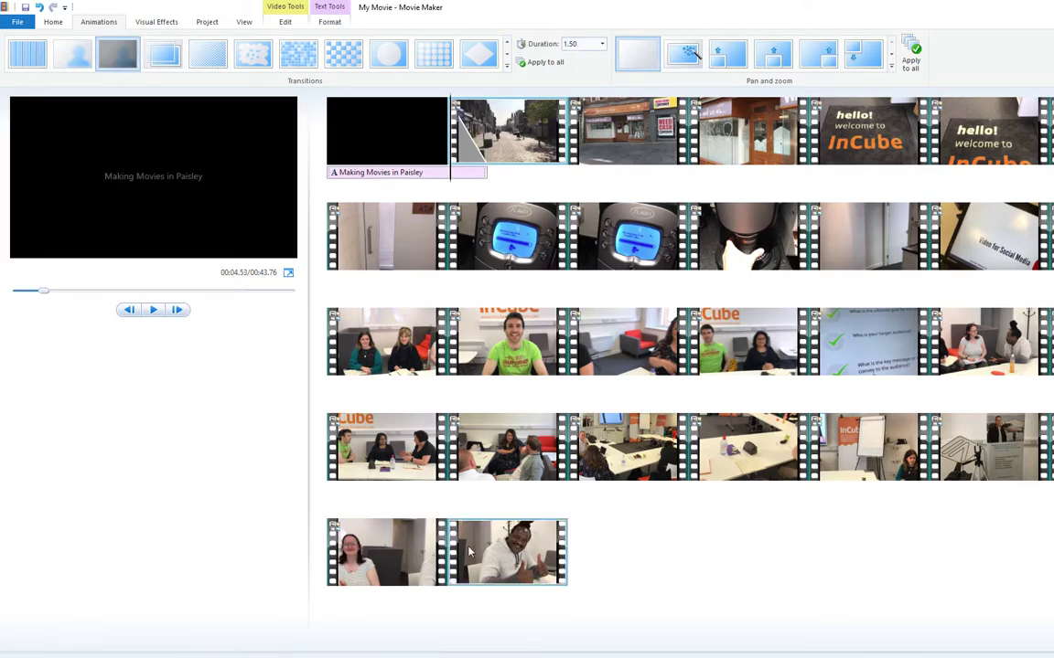
Step: Add a new title clip and place it after the closing thumbs-up clip at the end of the movie
left_click(513, 553)
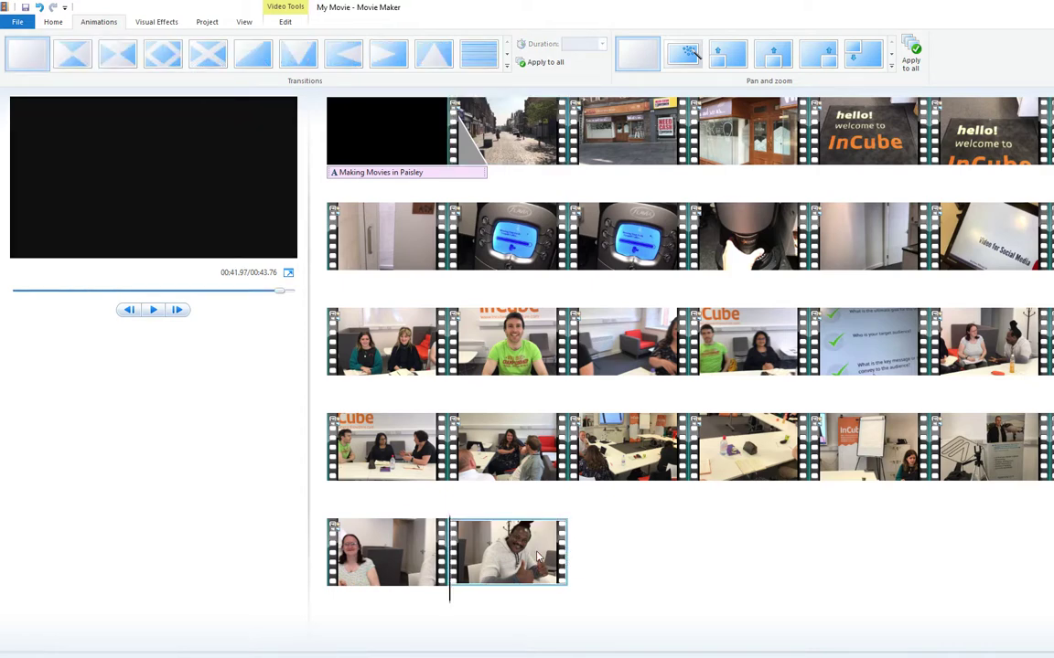
left_click(53, 22)
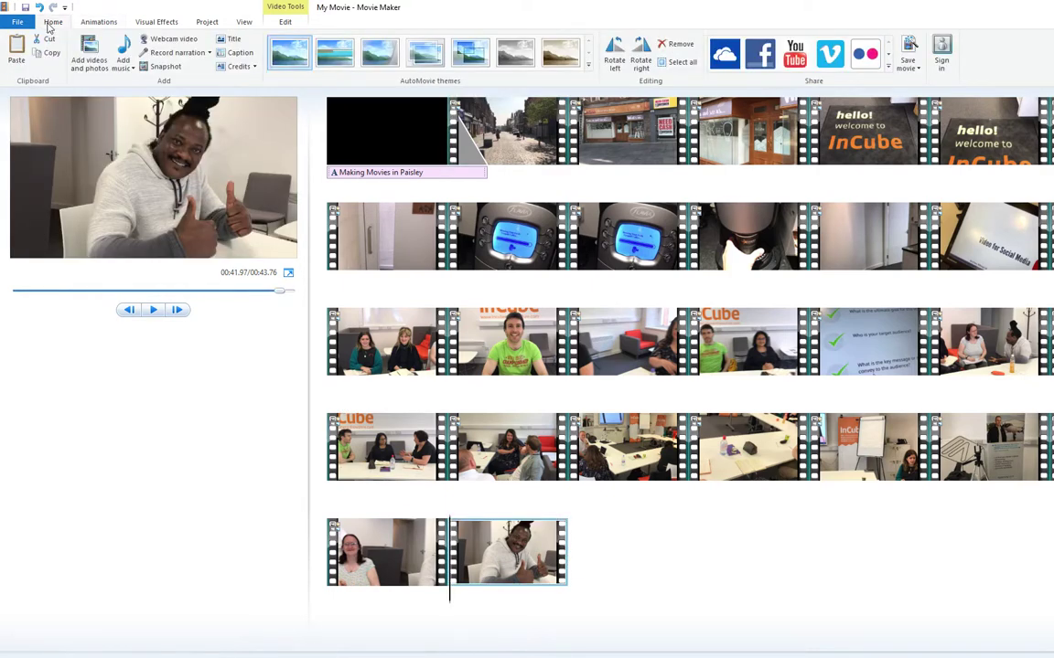
left_click(234, 39)
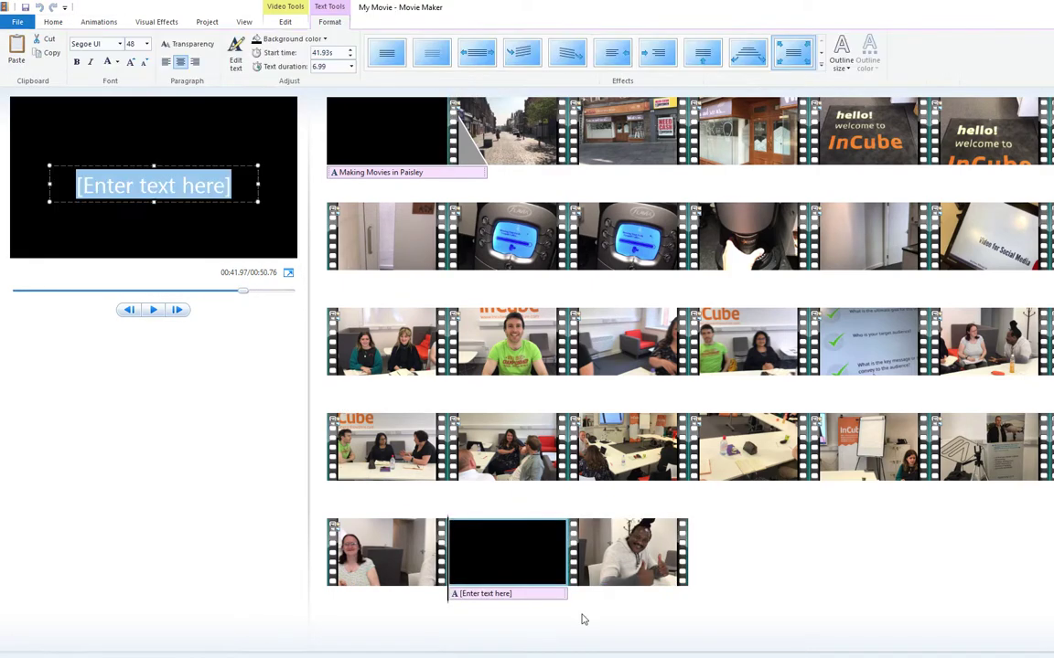
left_click_drag(488, 553, 699, 560)
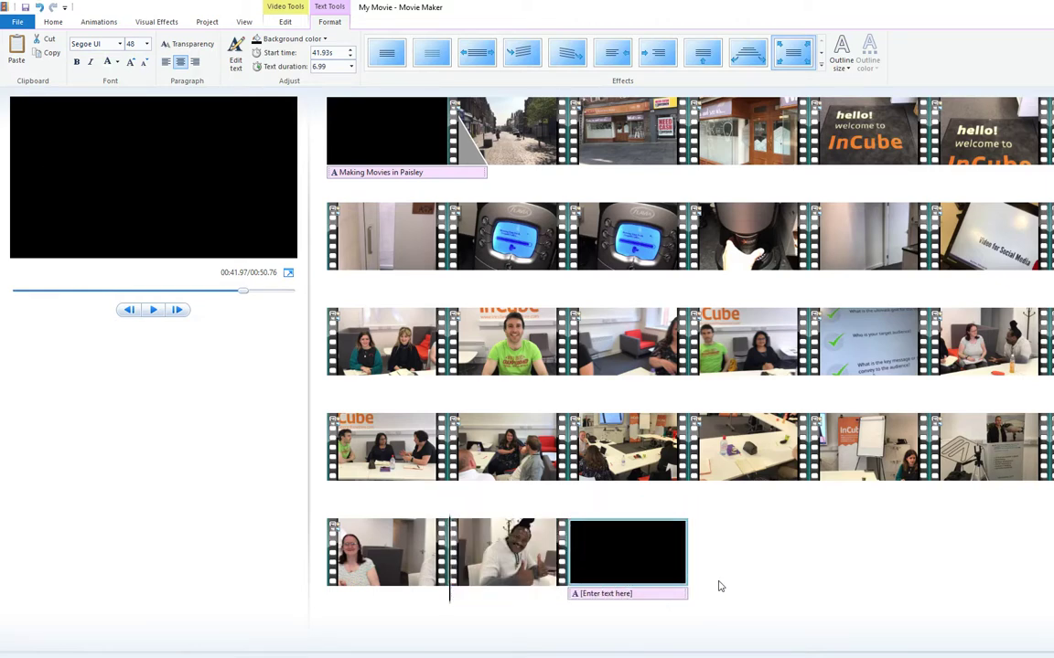
Step: Replace the closing title's placeholder text with "Thanks for watching..."
left_click(608, 594)
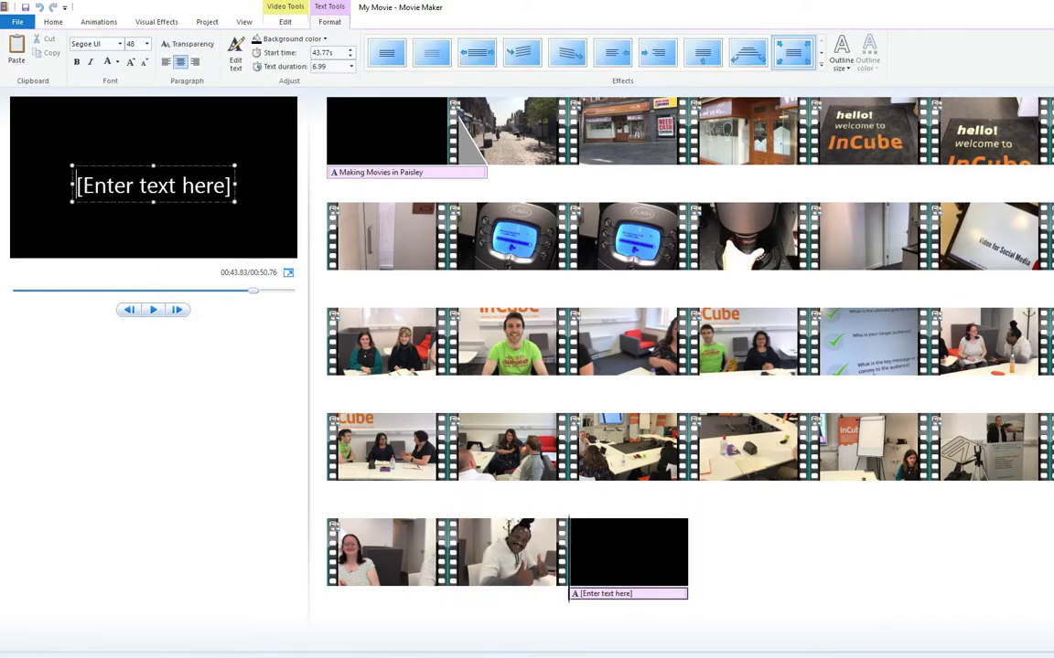
triple_click(140, 187)
type("Thanks ")
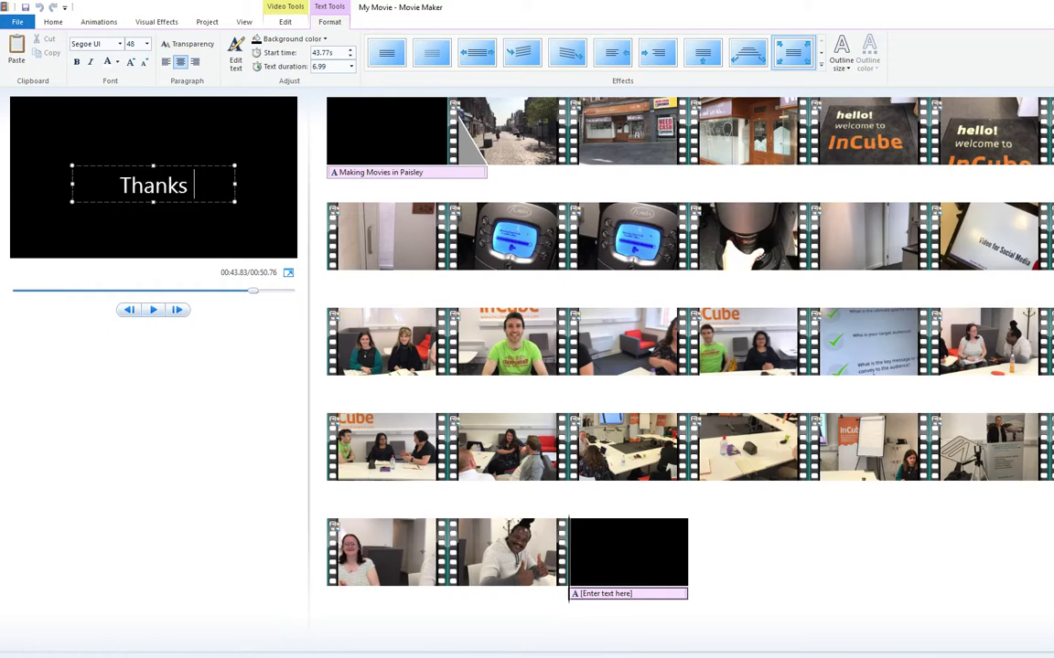
type("for coming")
key("BackSpace")
key("BackSpace")
key("BackSpace")
key("BackSpace")
key("BackSpace")
key("BackSpace")
type("wat")
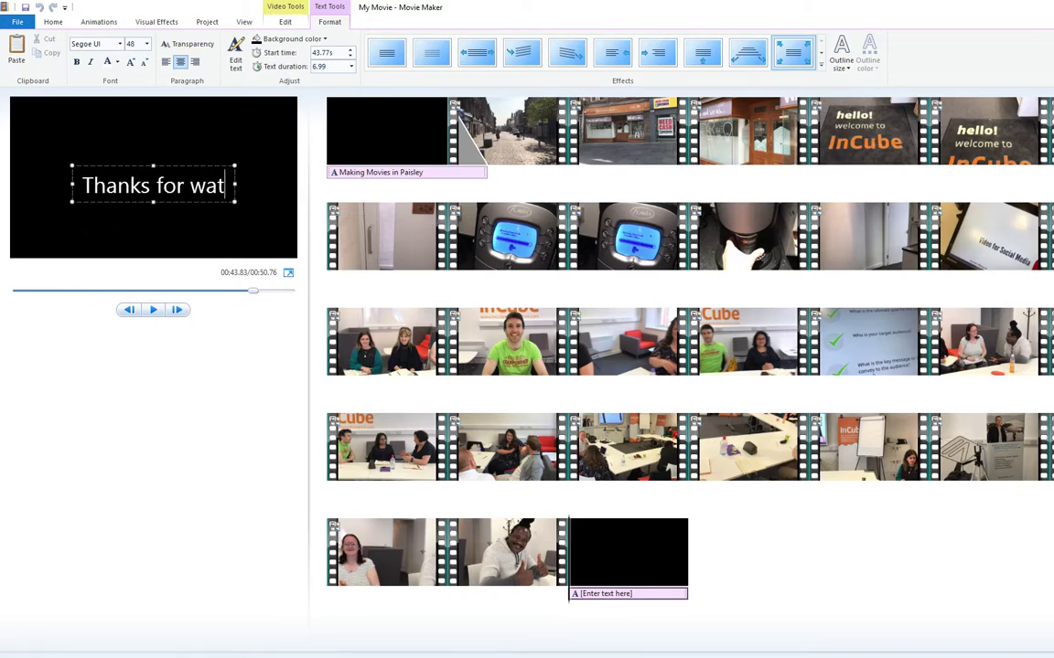
type("ching...")
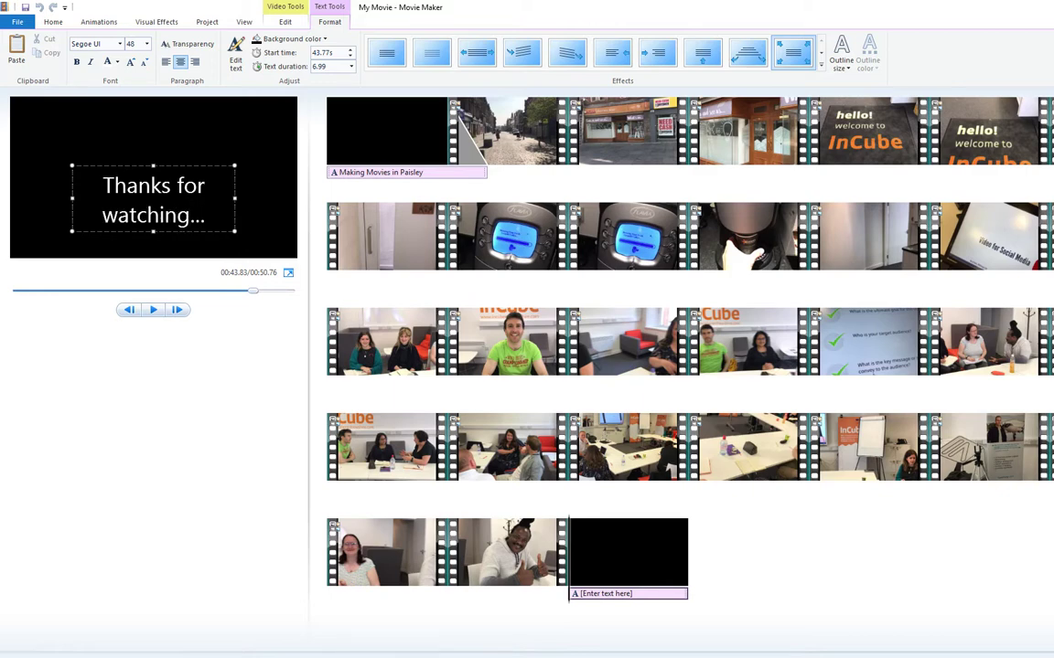
Step: Set the font size of the whole closing title text to 20
left_click_drag(206, 215, 109, 187)
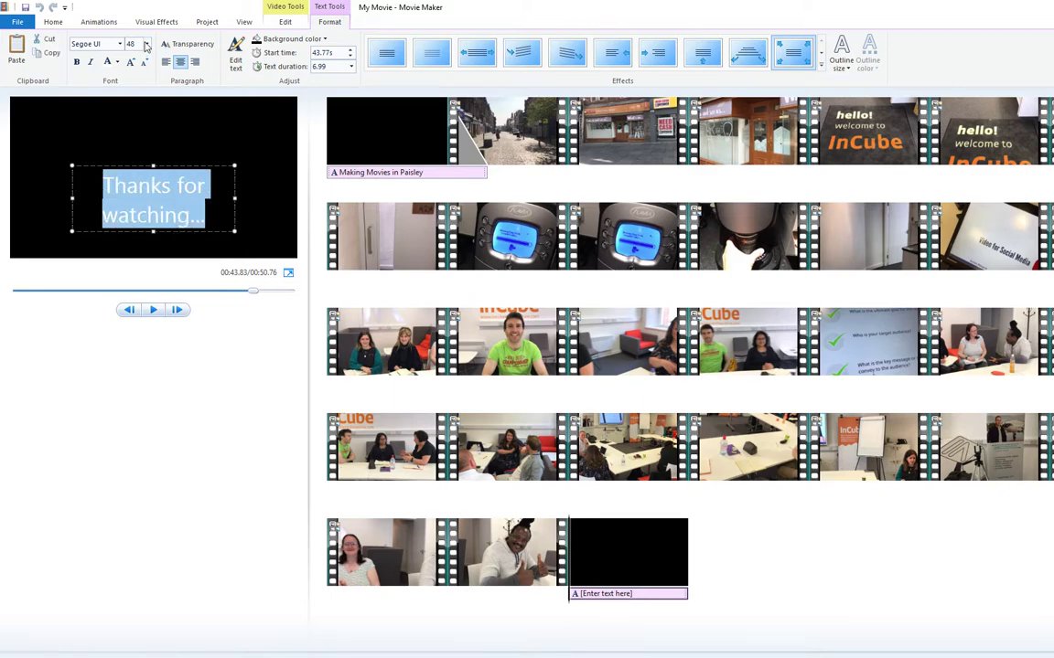
left_click(145, 43)
left_click(132, 144)
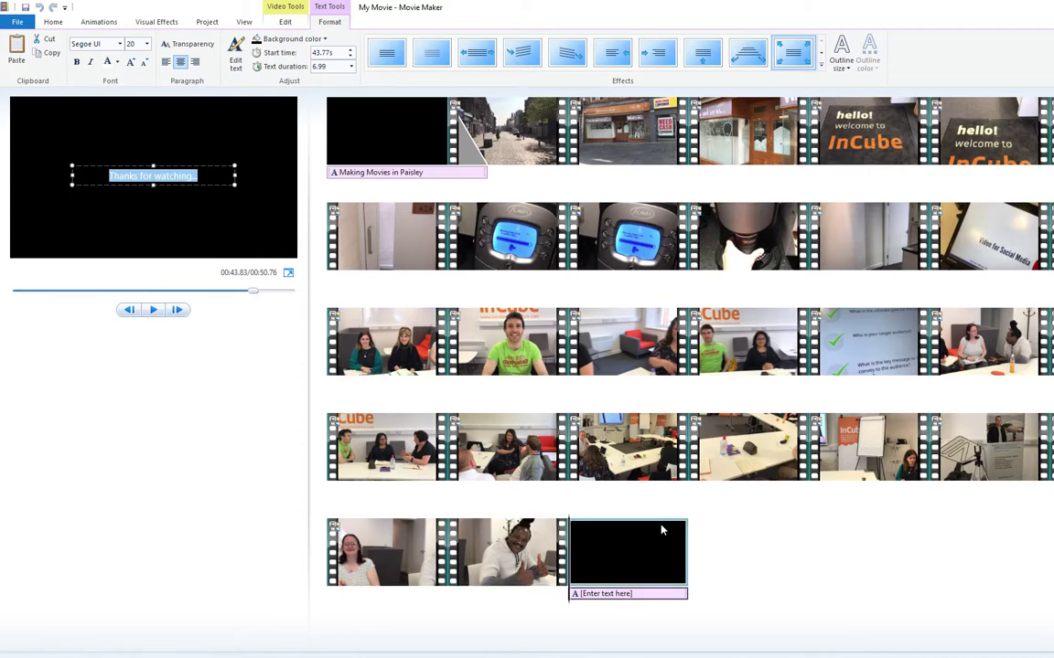
Step: Apply the light crossfade transition to the closing title clip, between it and the thumbs-up clip
left_click(620, 565)
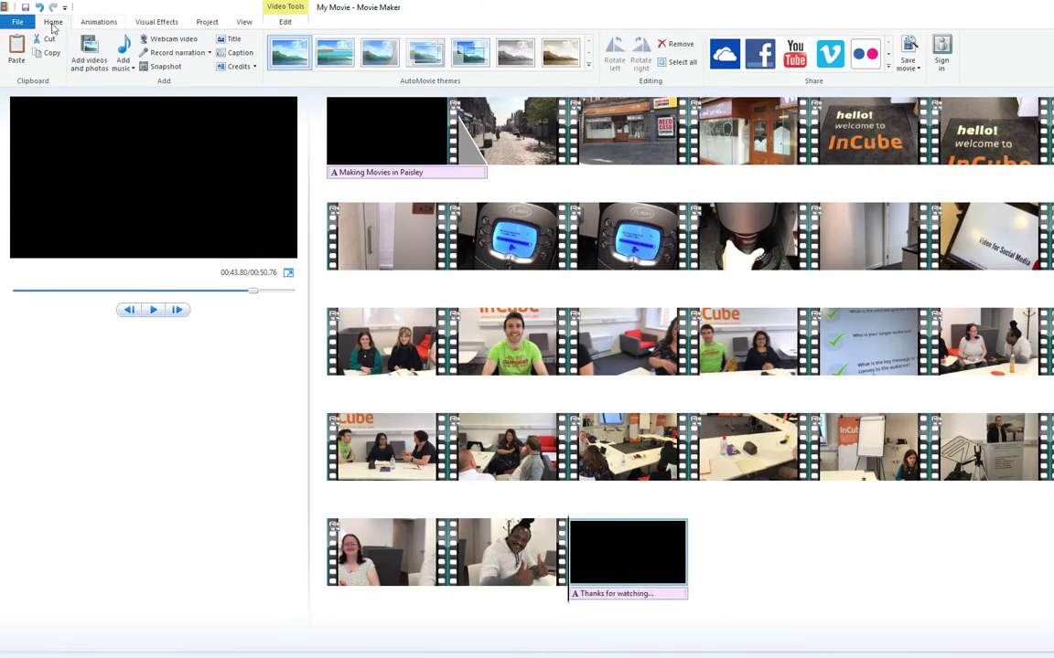
left_click(99, 22)
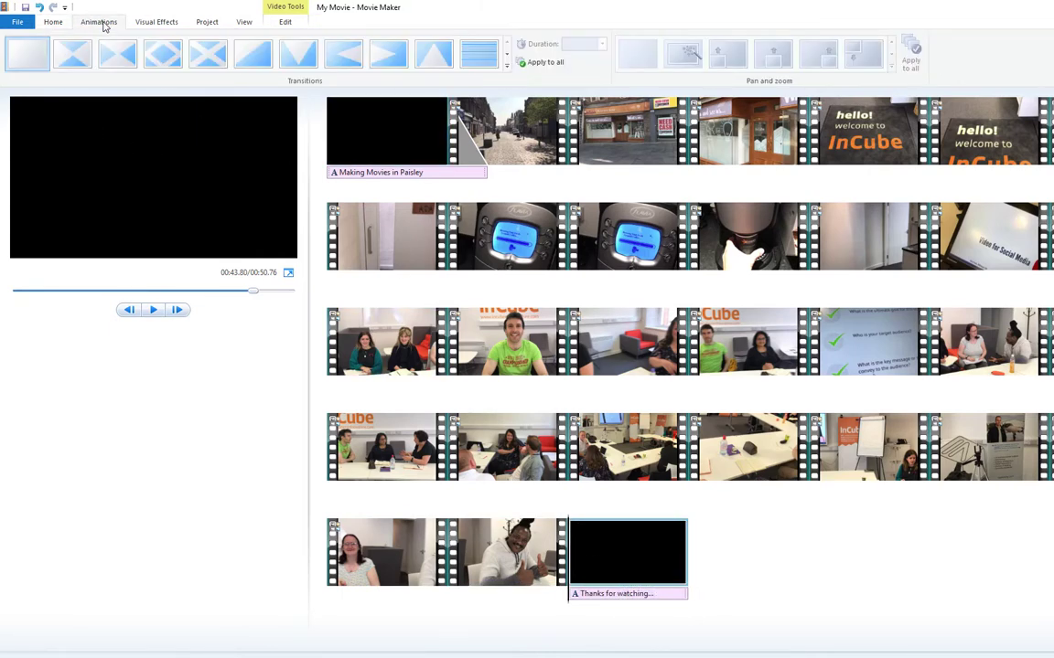
left_click(509, 55)
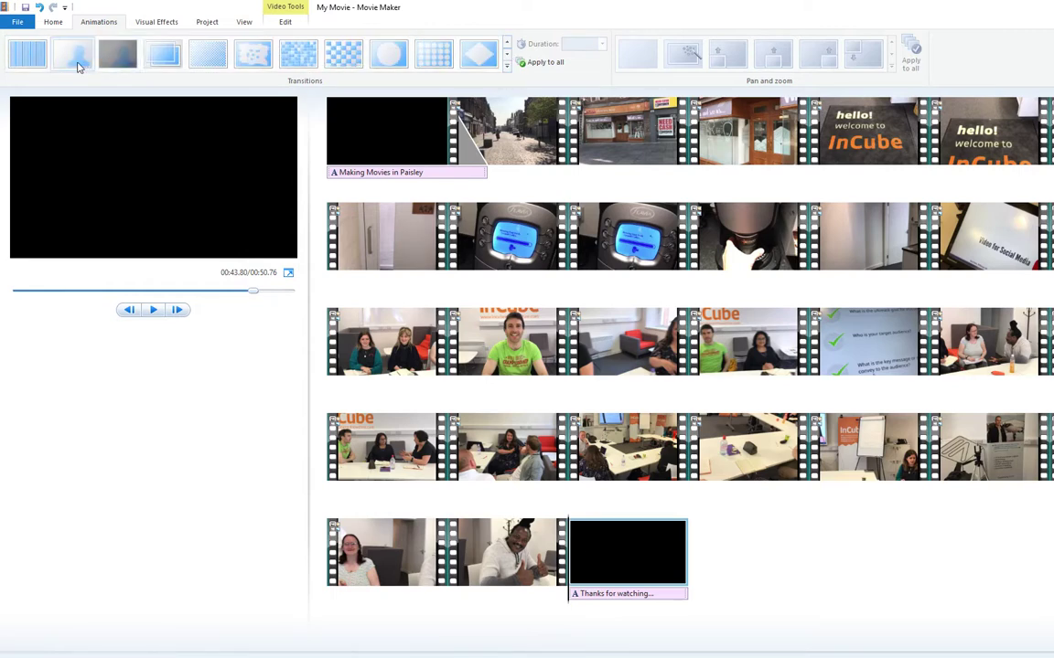
left_click(78, 64)
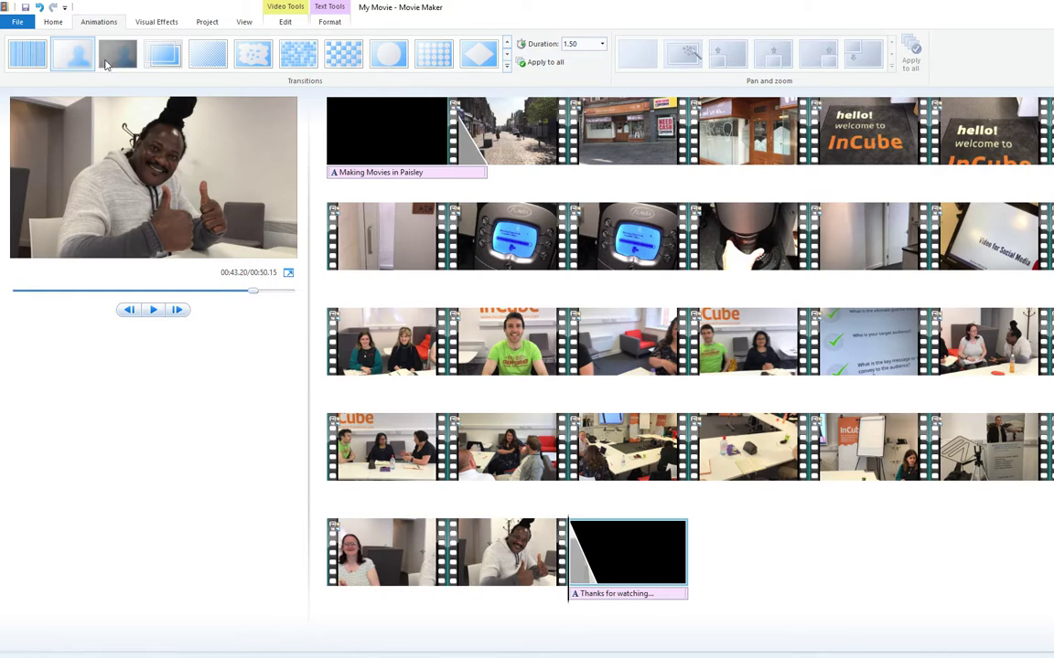
Step: Play the movie from the beginning and pause it on the table clip showing the open notebook
key("Home")
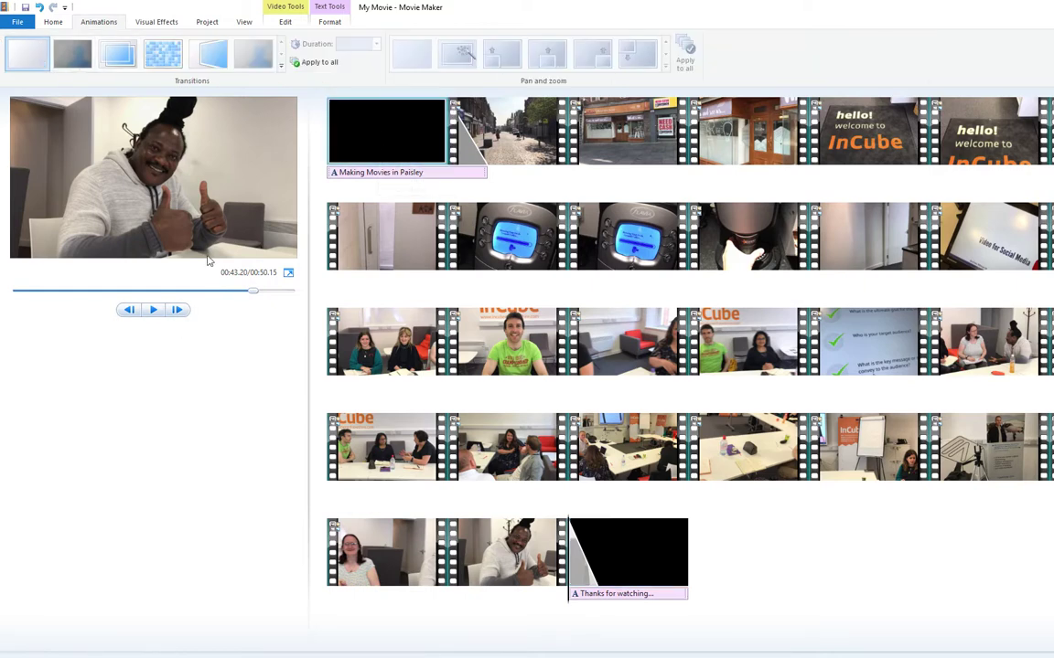
left_click(153, 311)
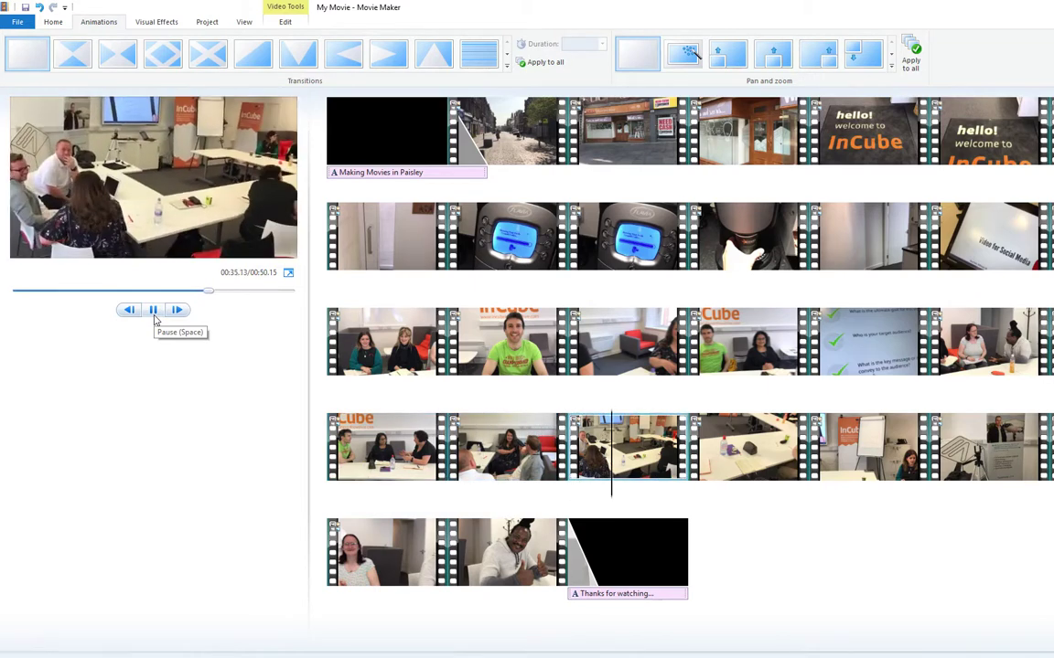
left_click(154, 314)
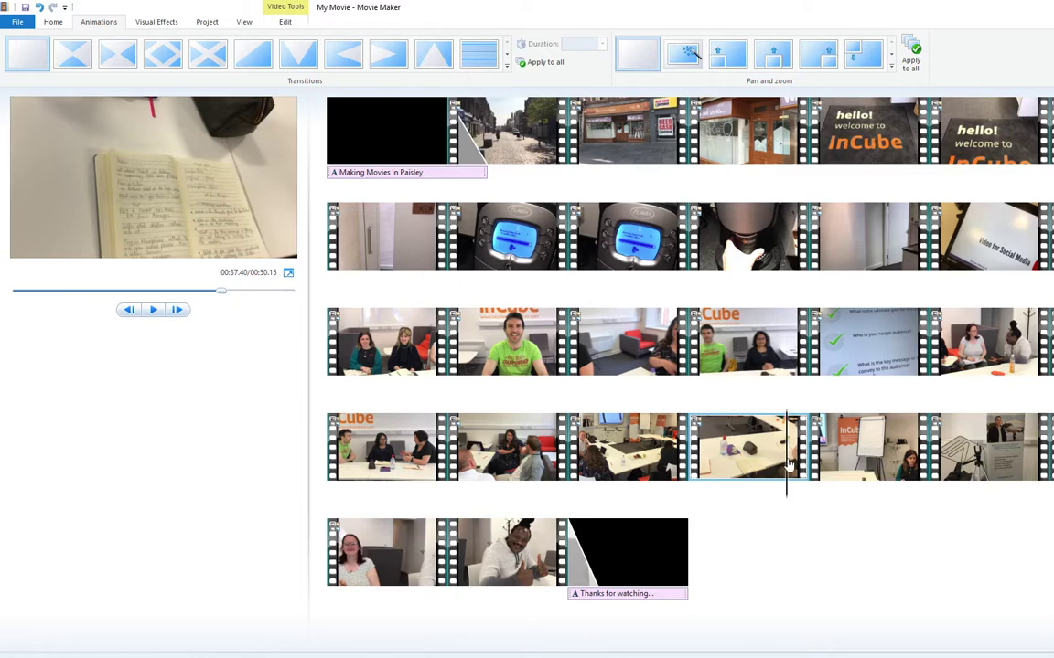
Step: Split the table clip at about 36.87 seconds and again at about 37.23 seconds, where the notebook close-up begins
left_click(740, 468)
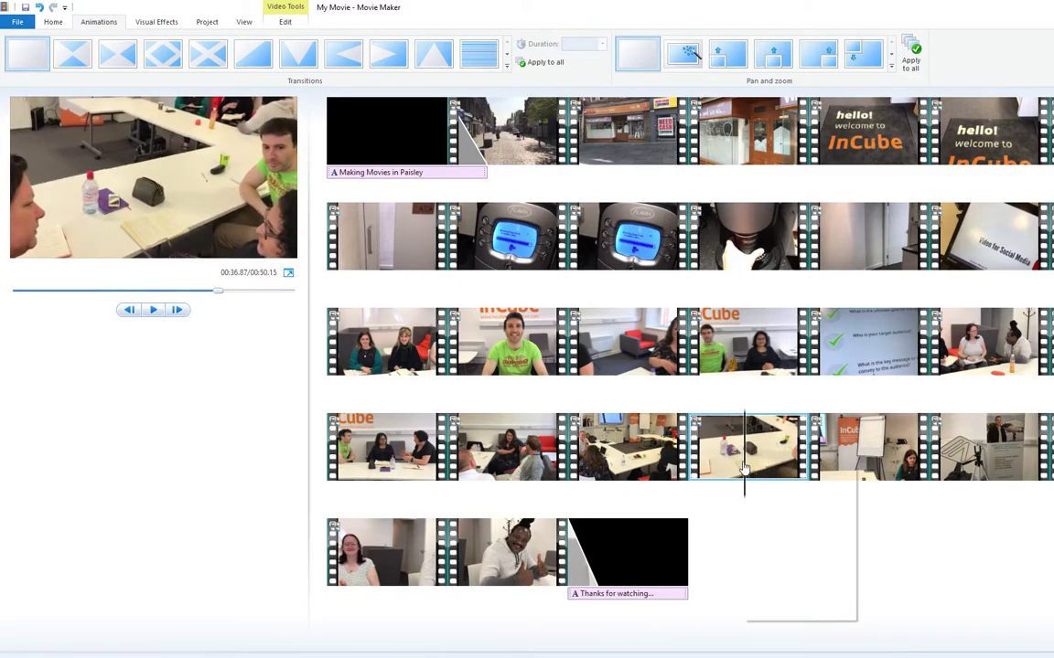
right_click(744, 467)
left_click(789, 585)
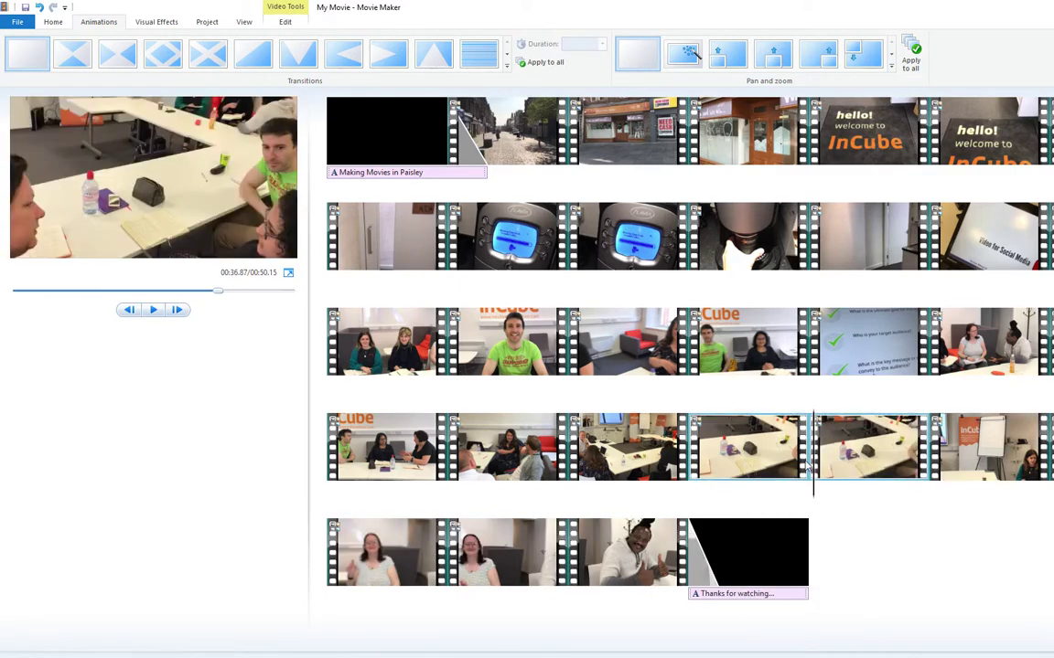
right_click(867, 457)
left_click(873, 574)
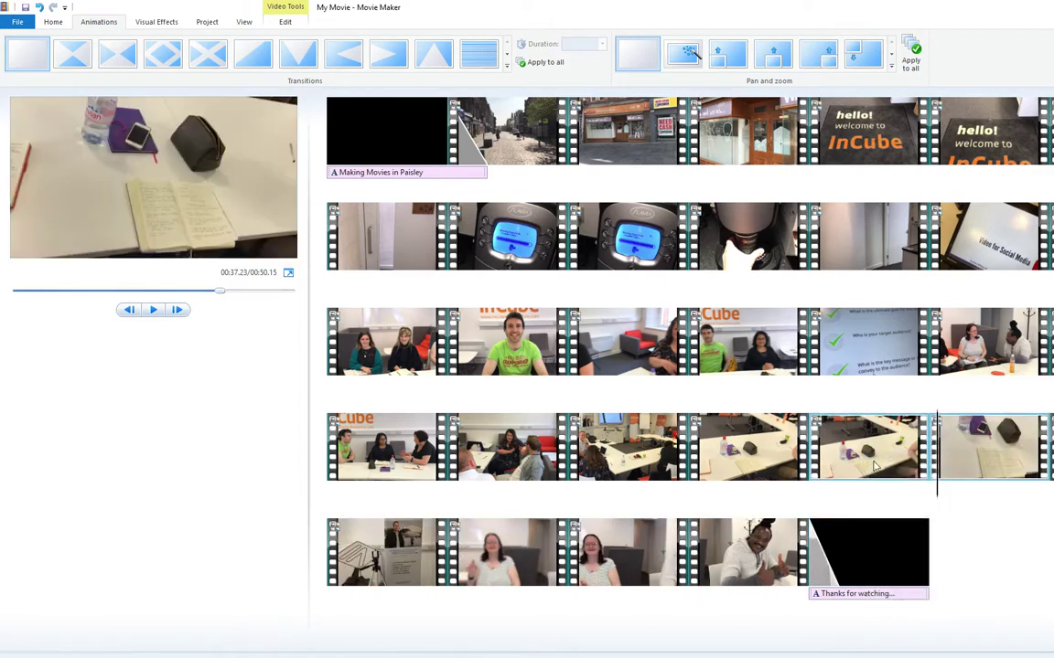
right_click(1009, 457)
left_click(974, 475)
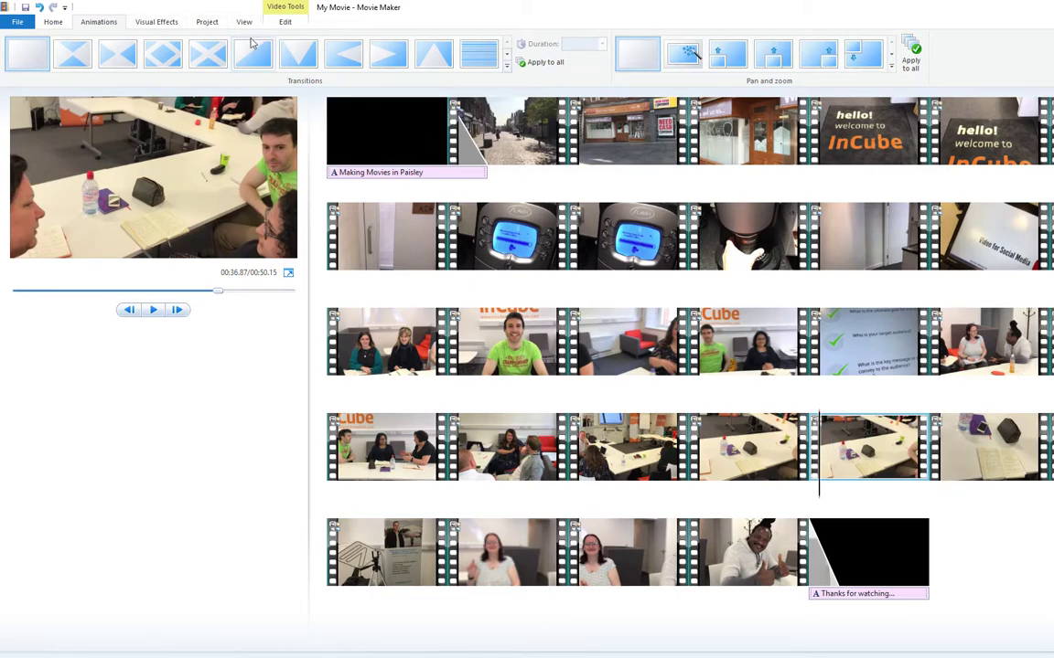
Step: Set the middle table segment's speed to 2x and the notebook segment's to 1.5x, and preview the movie from there to the closing title
left_click(286, 22)
left_click(255, 44)
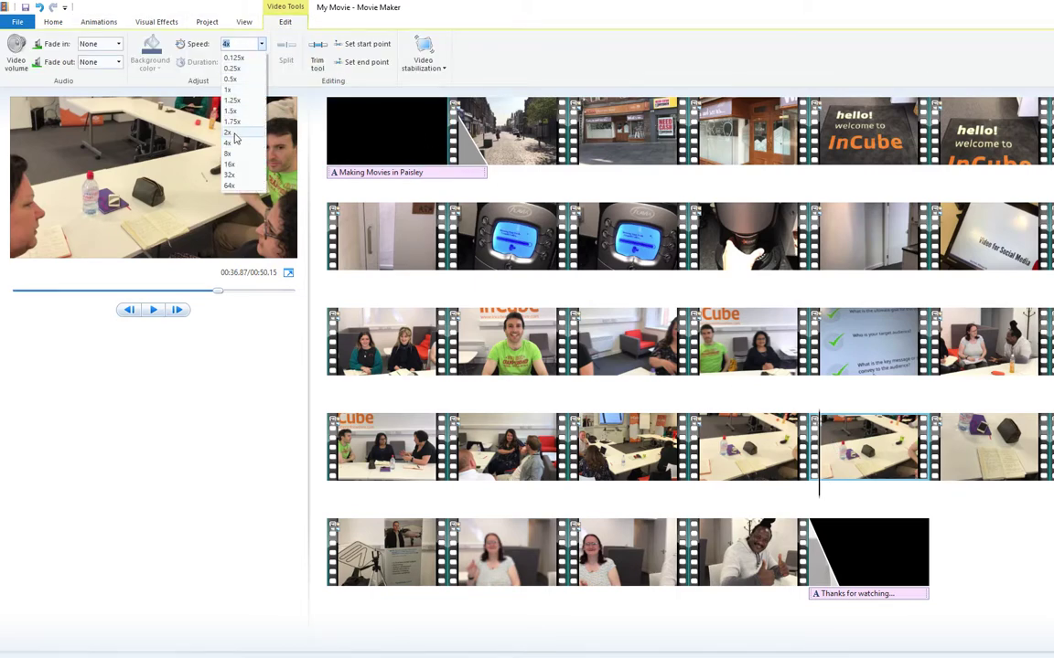
left_click(228, 143)
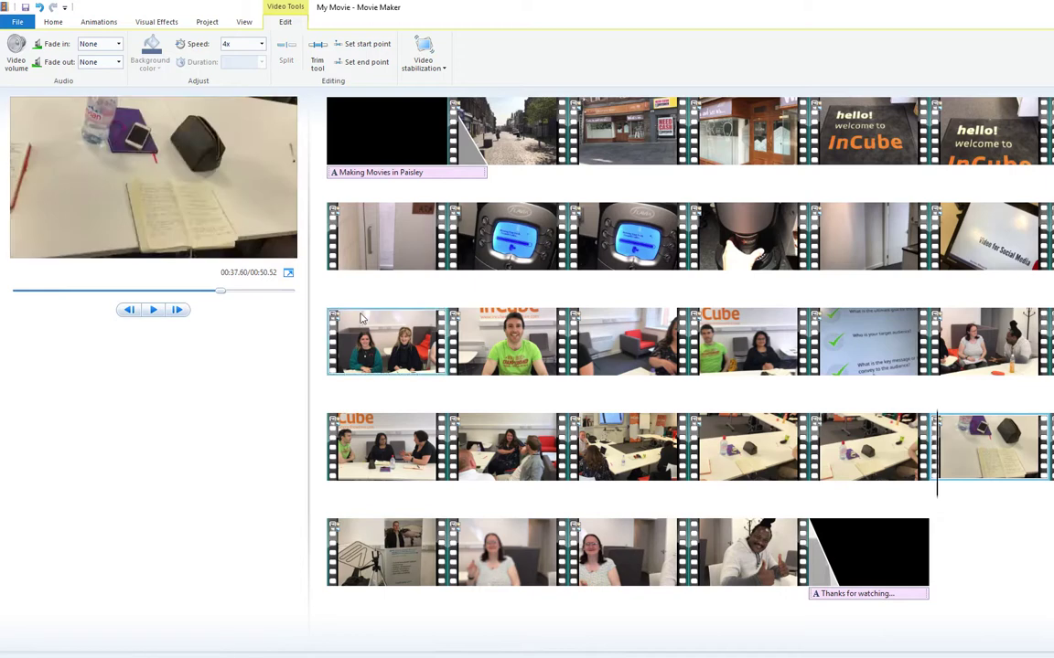
left_click(260, 46)
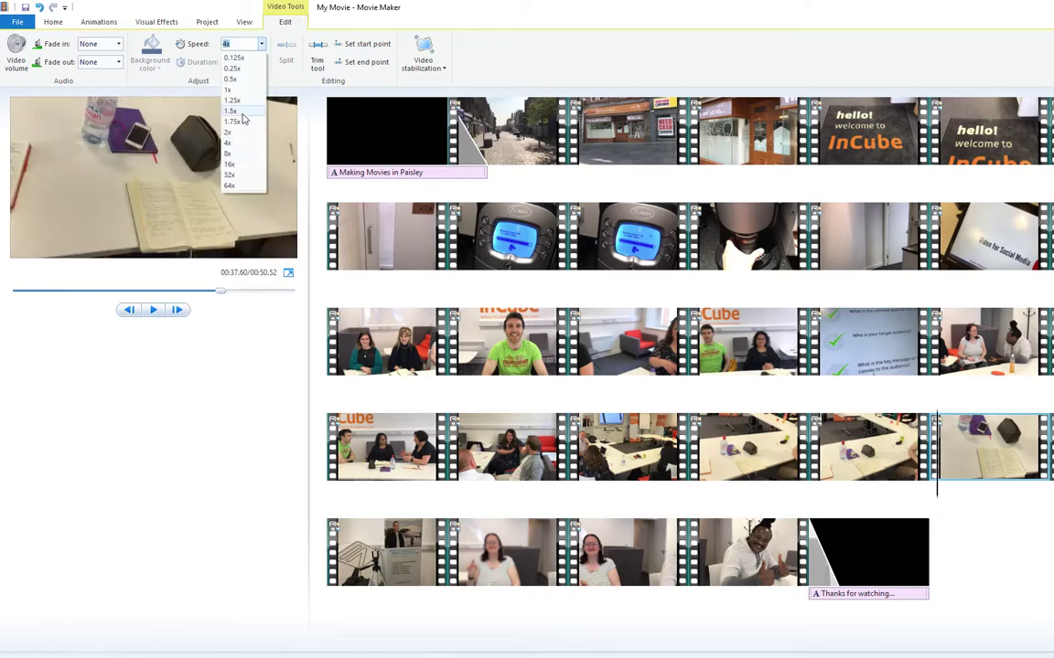
left_click(240, 111)
left_click(759, 470)
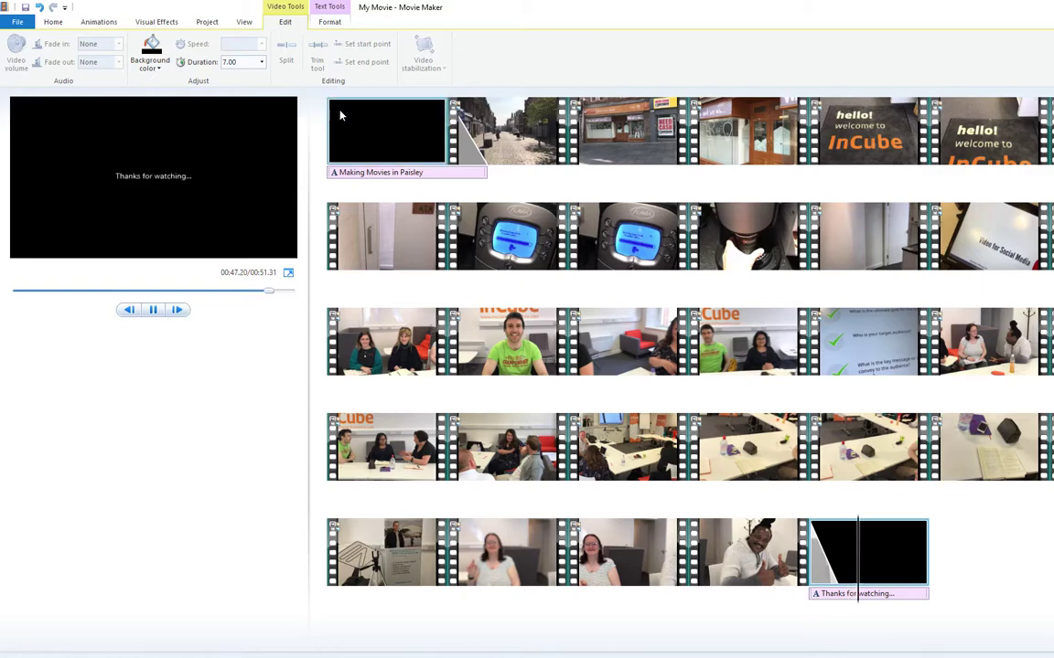
key("Home")
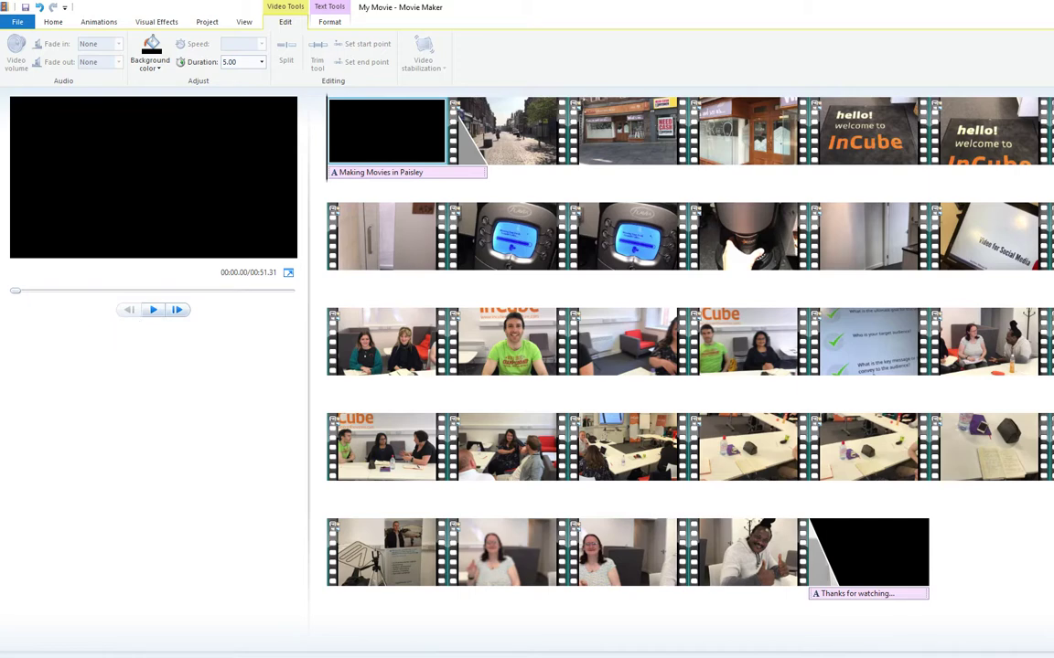
Step: Switch to the browser with the bensound.com royalty-free music page and reposition its window over the movie project
key("alt+Tab")
left_click_drag(0, 199, 453, 63)
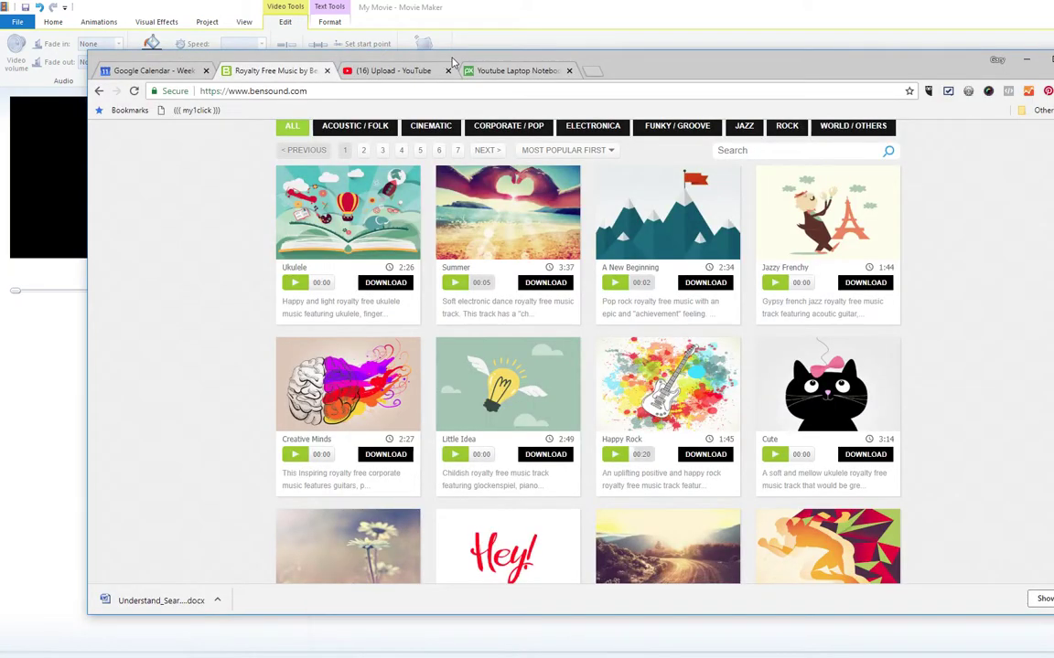
left_click_drag(681, 74, 436, 69)
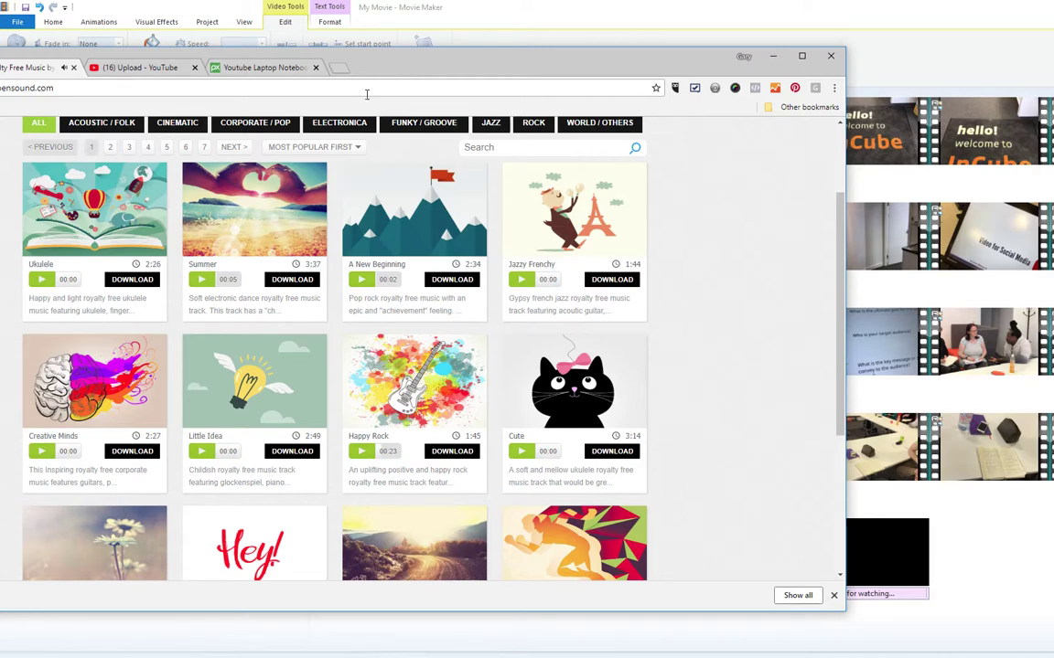
Step: Download the Happy Rock track under the free Creative Commons license and show the downloaded MP3 in its folder
left_click_drag(379, 62, 286, 93)
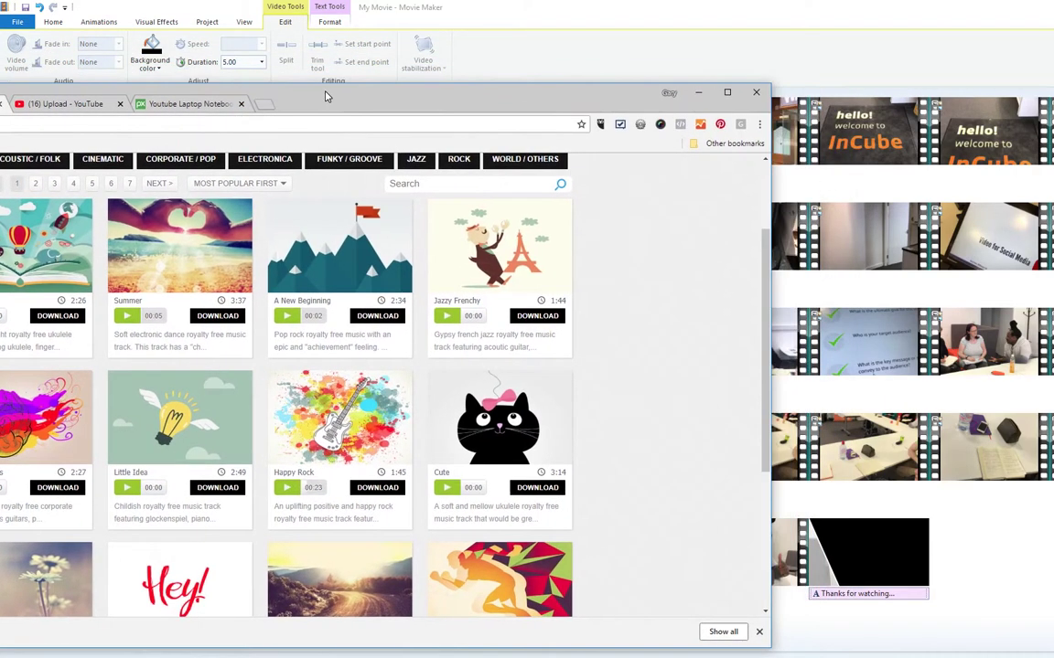
left_click(384, 491)
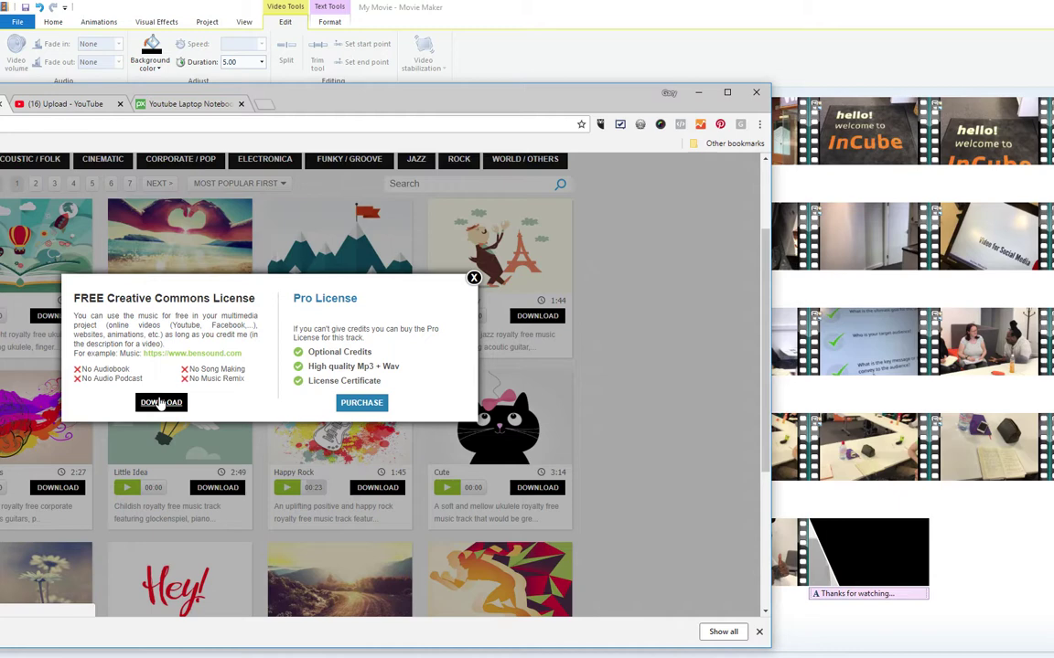
left_click_drag(302, 105, 703, 78)
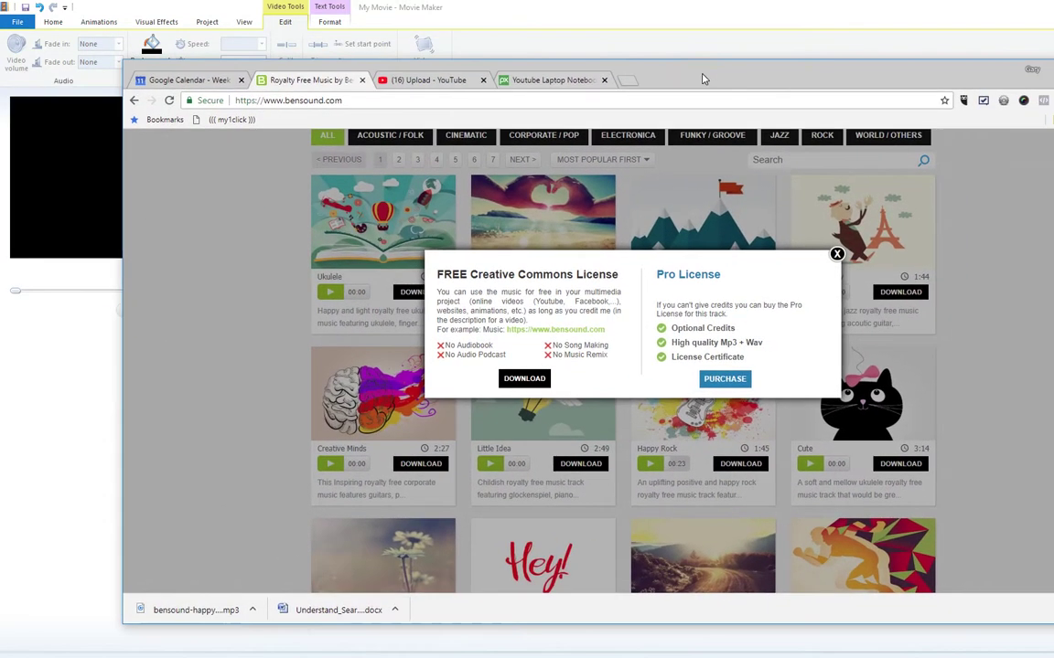
left_click(253, 610)
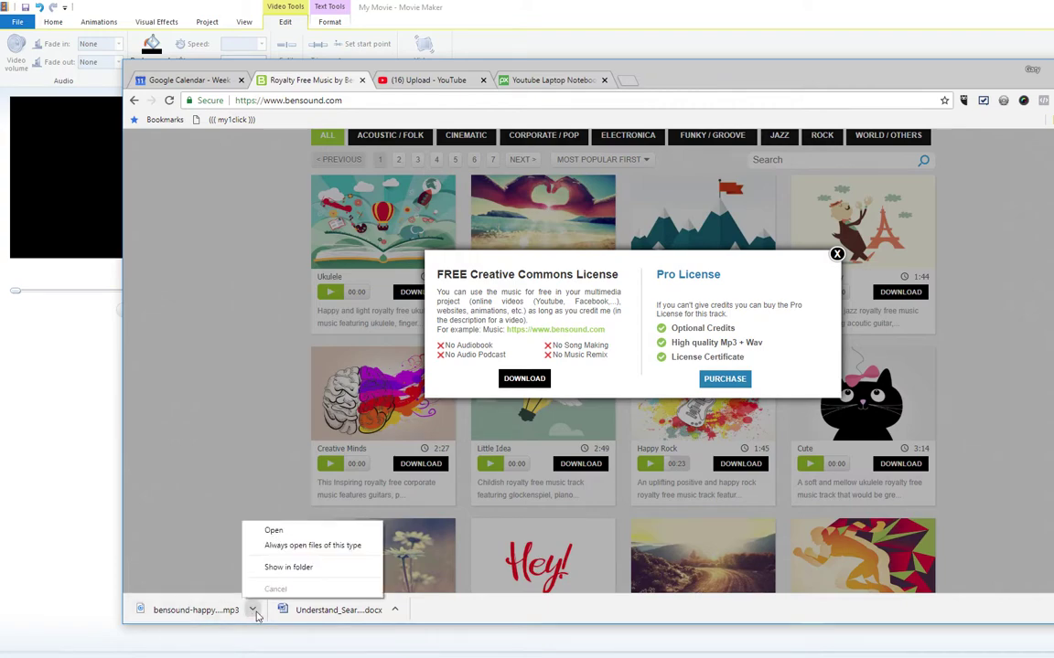
left_click(295, 568)
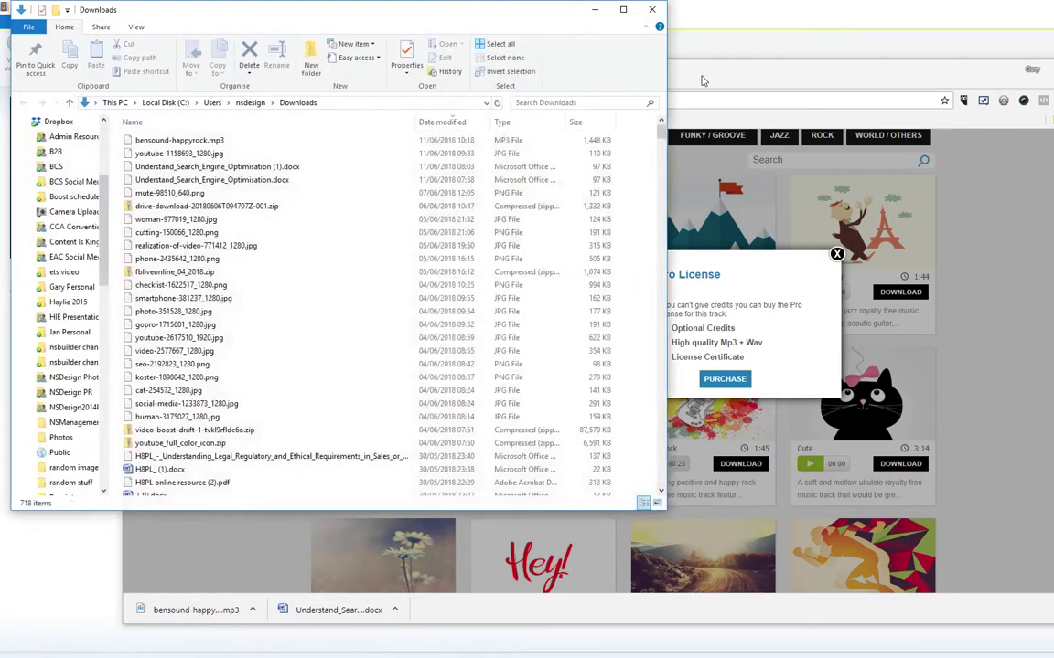
Step: Switch to Movie Maker, add bensound-happyrock.mp3 as background music from the movie's start, and preview the movie full screen from the opening title
key("super+Down")
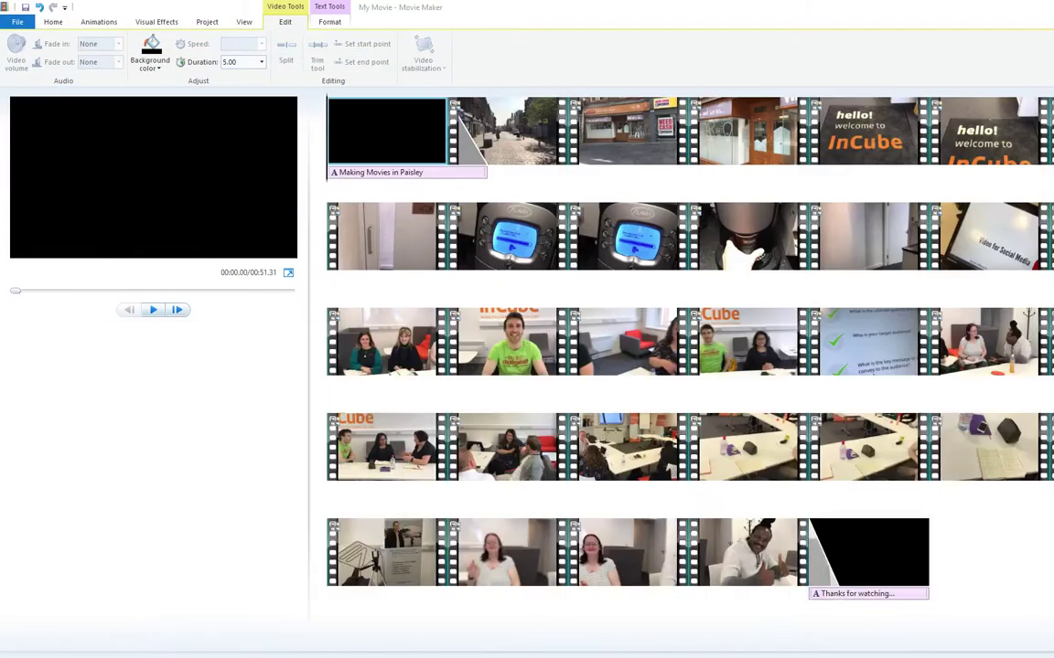
left_click_drag(135, 368, 329, 196)
left_click(387, 139)
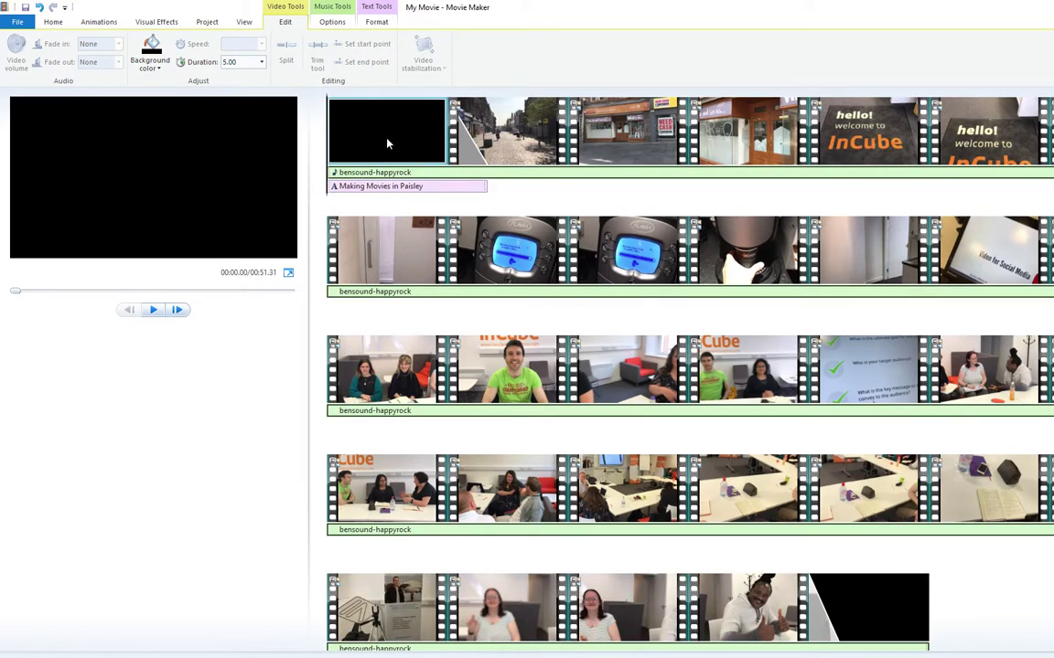
left_click(288, 273)
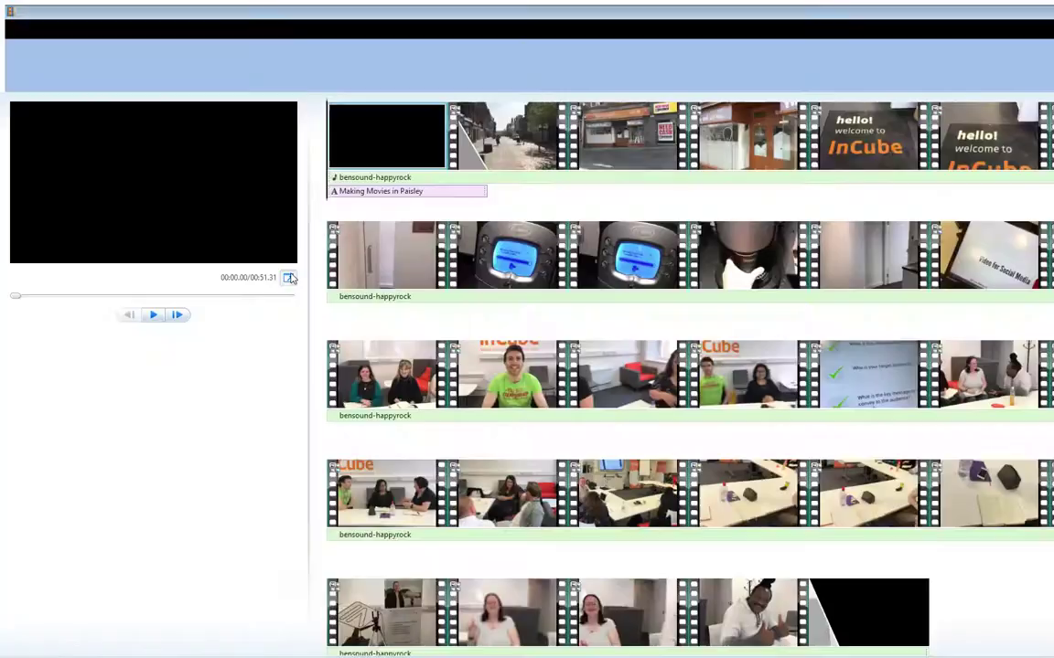